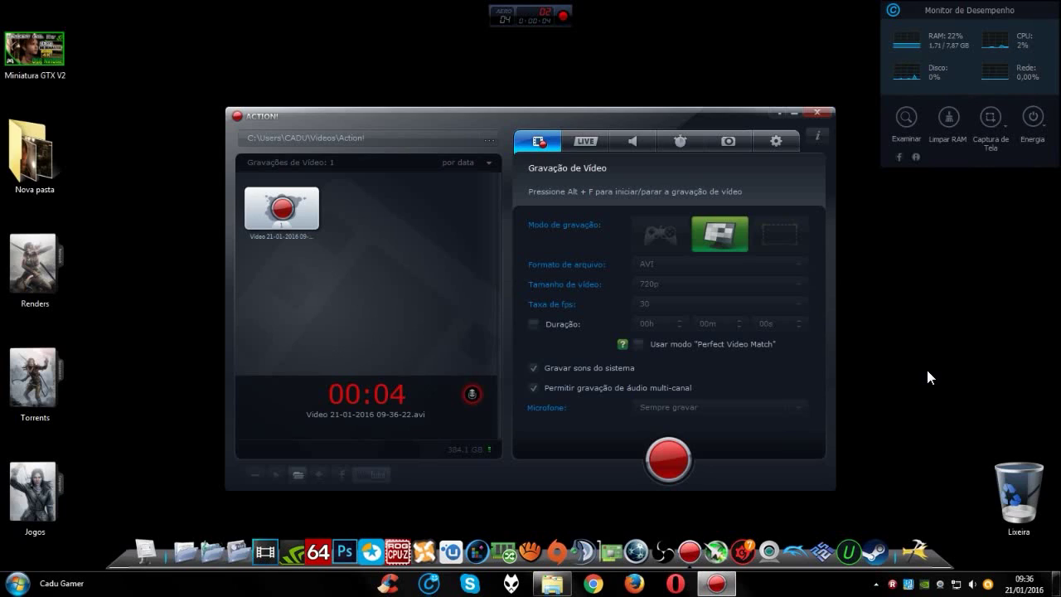
# Minimize the Action! recorder window so that the desktop is clear
pyautogui.click(780, 112)
pyautogui.moveTo(617, 95); pyautogui.dragTo(896, 366)
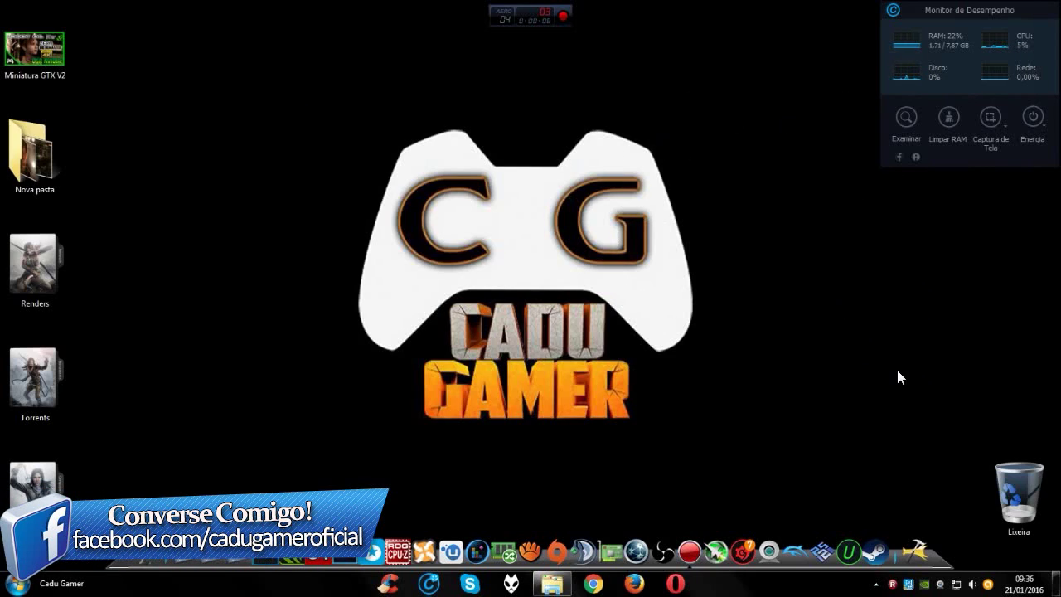
pyautogui.moveTo(839, 438); pyautogui.dragTo(135, 132)
pyautogui.moveTo(156, 94); pyautogui.dragTo(198, 95)
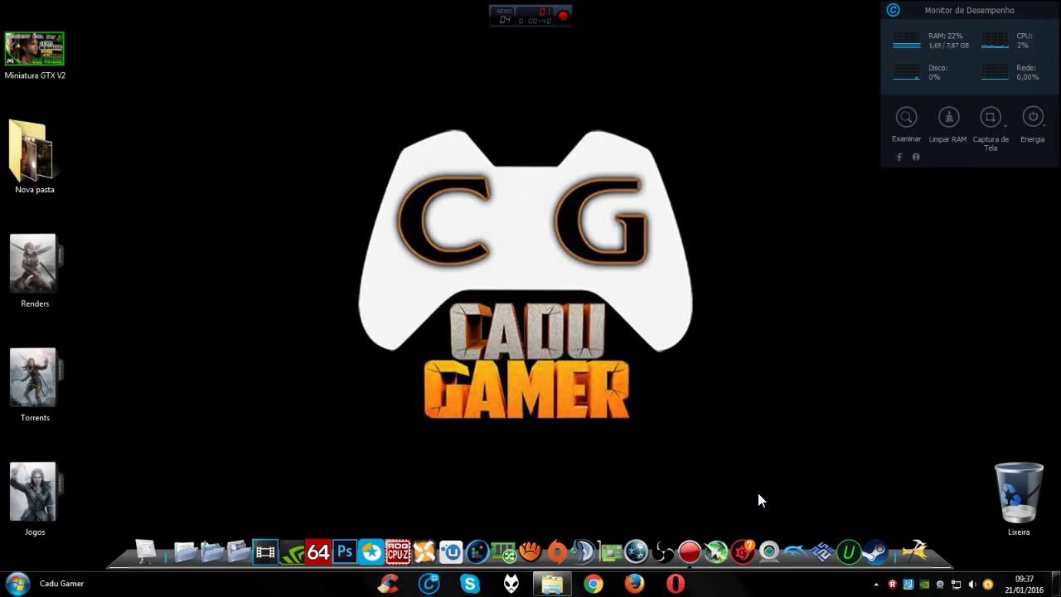
pyautogui.moveTo(792, 473); pyautogui.dragTo(269, 112)
pyautogui.moveTo(225, 75); pyautogui.dragTo(856, 456)
pyautogui.moveTo(847, 471); pyautogui.dragTo(262, 83)
pyautogui.moveTo(242, 85); pyautogui.dragTo(844, 503)
# Open the Intel HD Graphics control panel and shift its window slightly on the desktop
pyautogui.rightClick(907, 587)
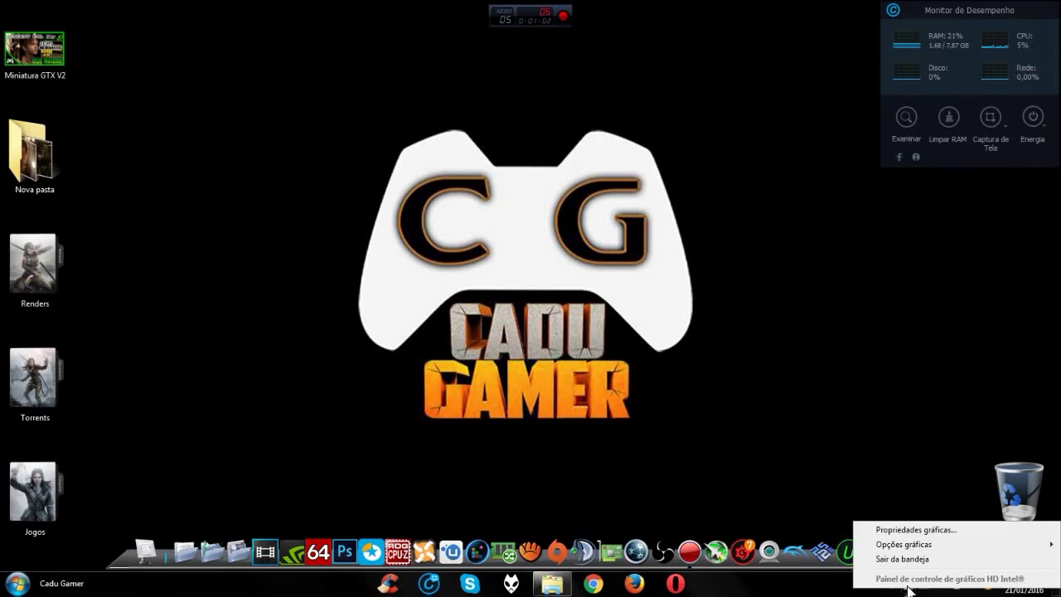
pyautogui.click(771, 403)
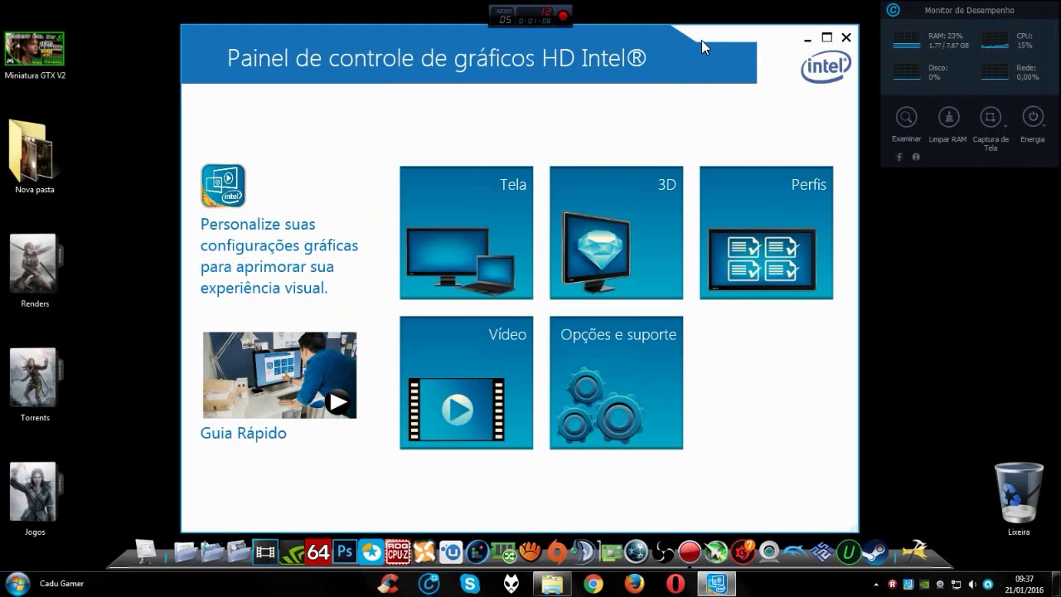
pyautogui.moveTo(701, 40)
pyautogui.mouseDown()
pyautogui.moveTo(710, 30)
pyautogui.moveTo(718, 45)
pyautogui.mouseUp()
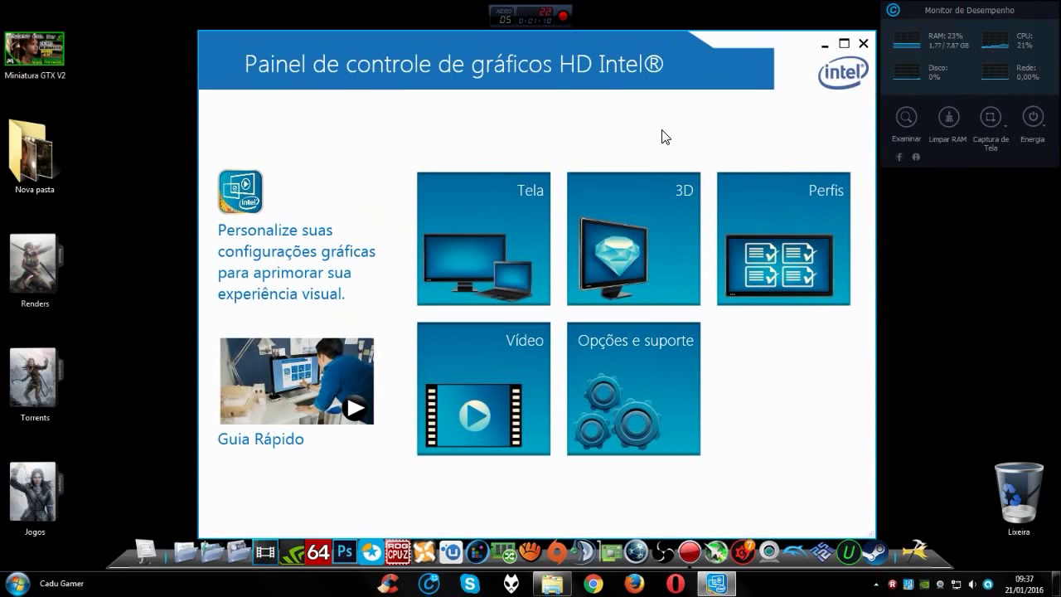
pyautogui.click(643, 197)
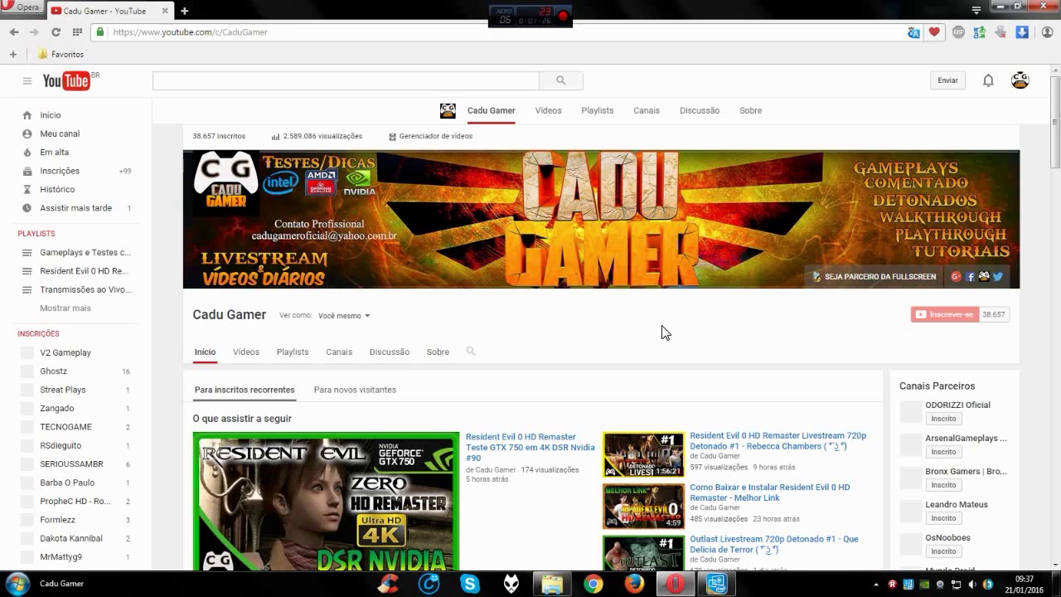
# On the YouTube channel page in Opera, find and open the playlist "Tutoriais / Dicas e Downloads em Geral"
pyautogui.scroll(-10, 610, 290)
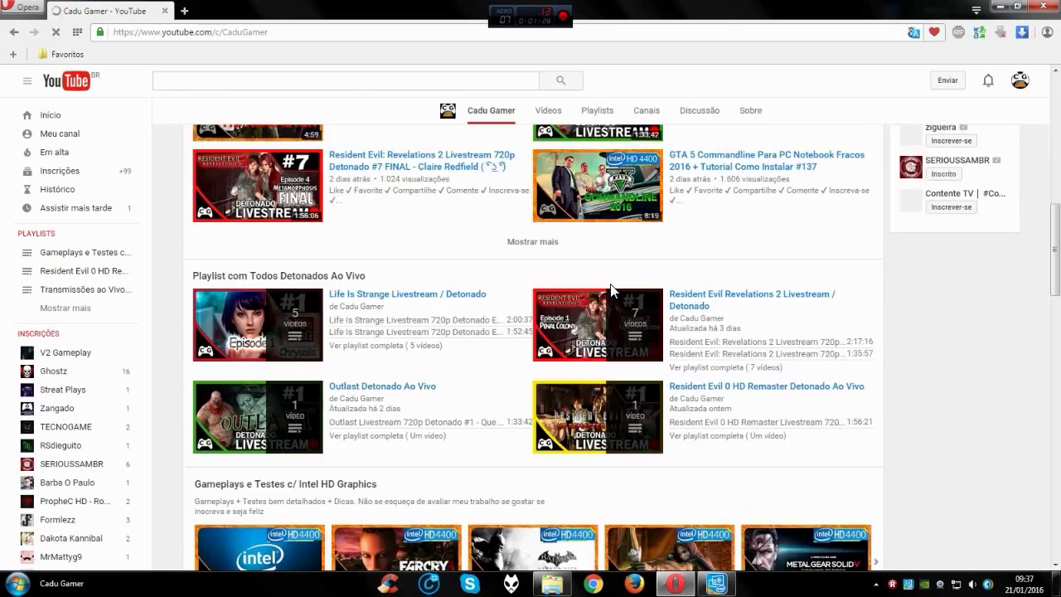
pyautogui.scroll(-4, 610, 284)
pyautogui.scroll(-5, 614, 292)
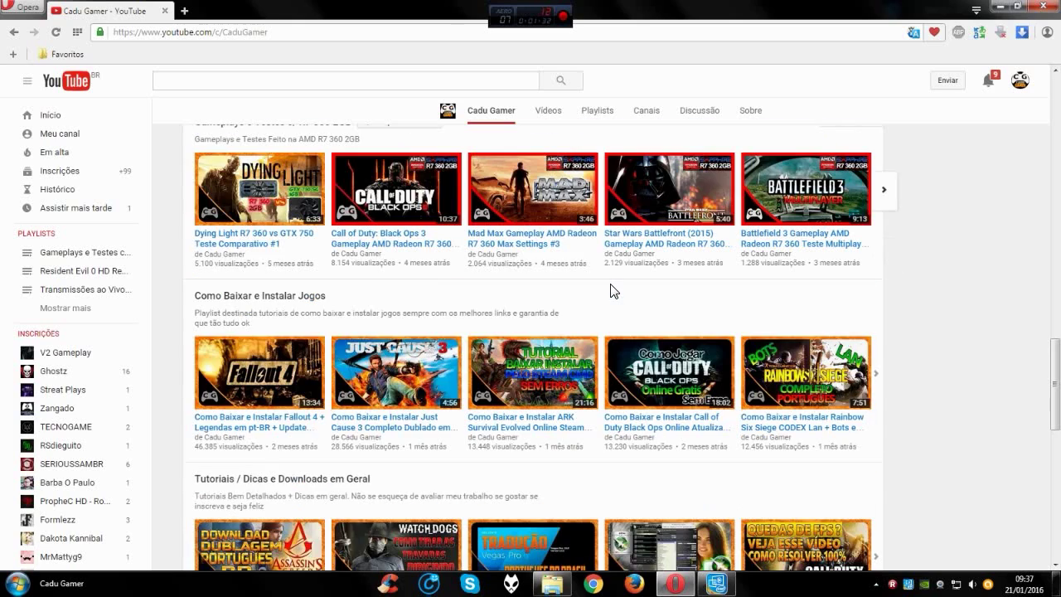
pyautogui.click(377, 264)
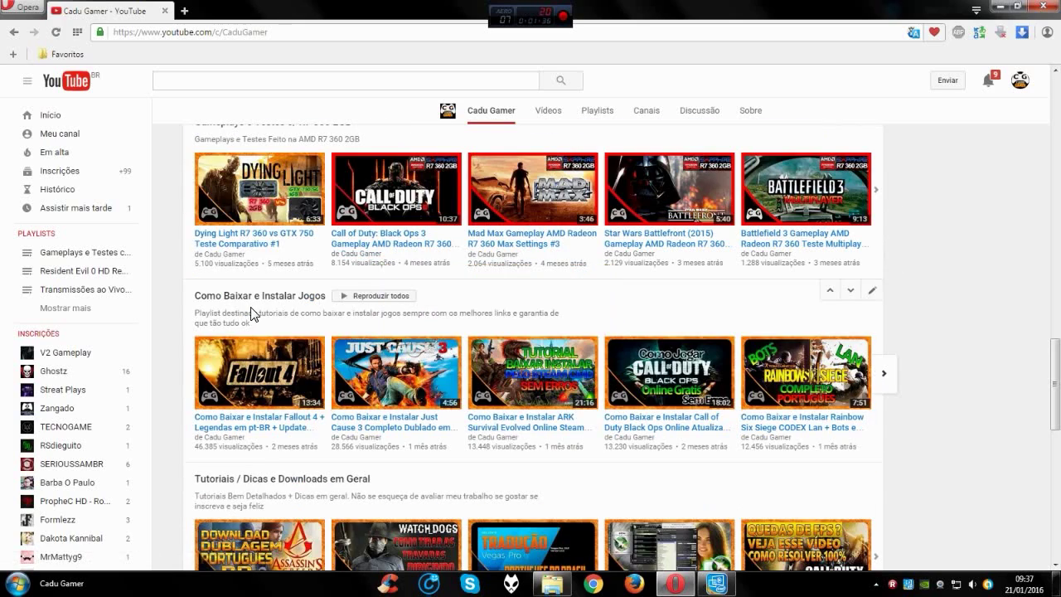
pyautogui.scroll(-2, 244, 307)
pyautogui.click(247, 351)
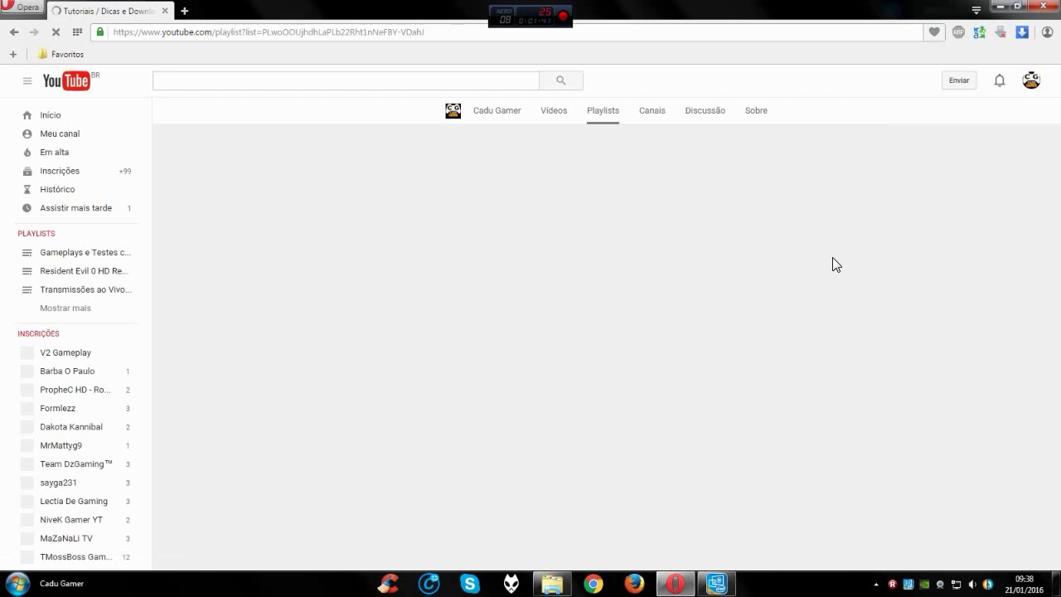
# Look through the playlist's videos for Windows optimization and Intel HD Graphics performance and driver tutorials
pyautogui.scroll(-6, 814, 261)
pyautogui.scroll(-2, 814, 261)
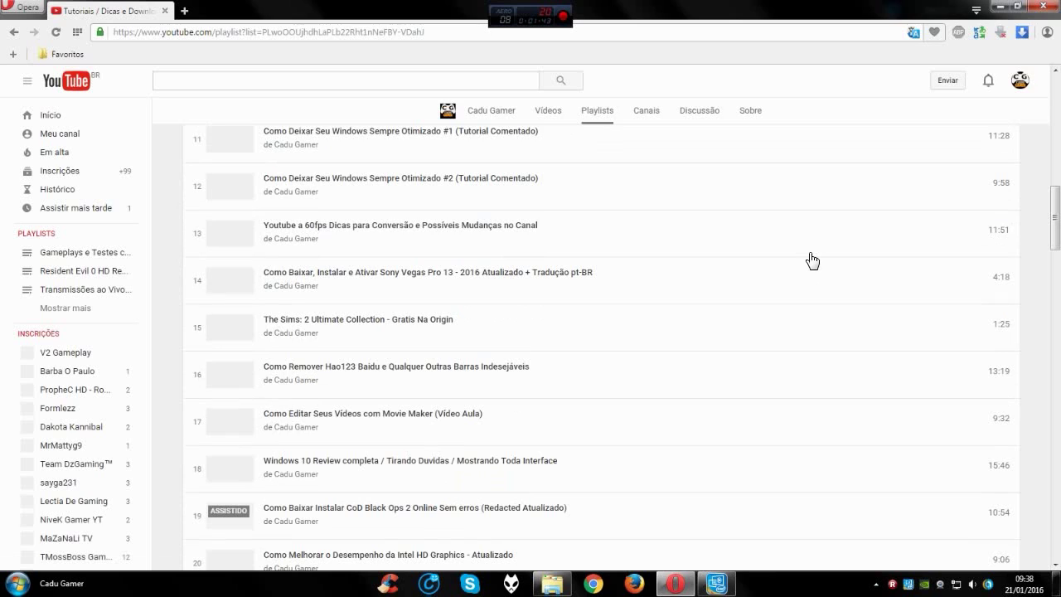
pyautogui.scroll(10, 808, 261)
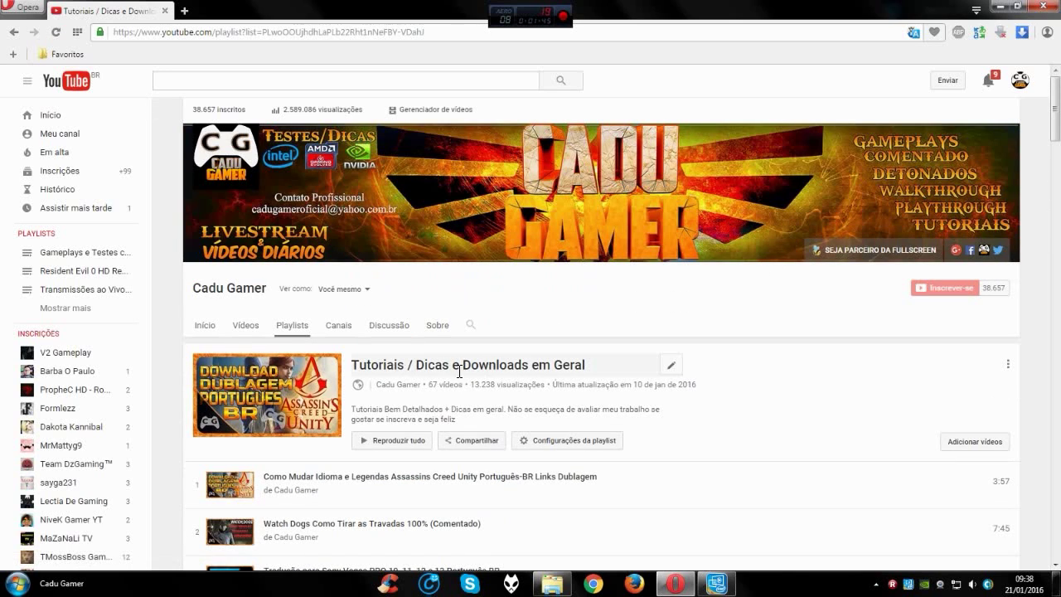
pyautogui.moveTo(355, 365); pyautogui.dragTo(639, 372)
pyautogui.scroll(-6, 678, 298)
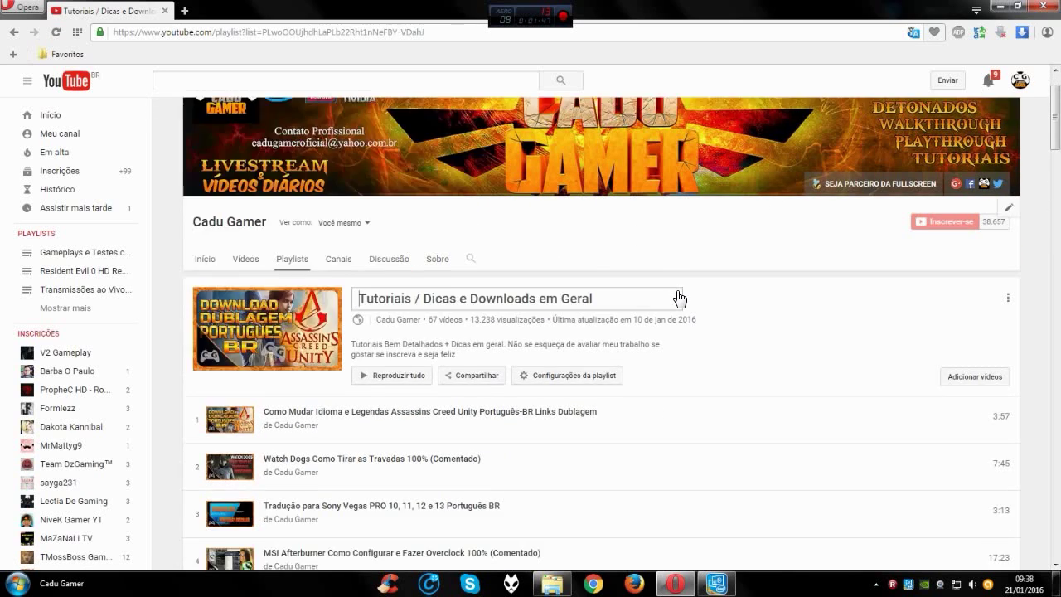
pyautogui.scroll(-1, 678, 298)
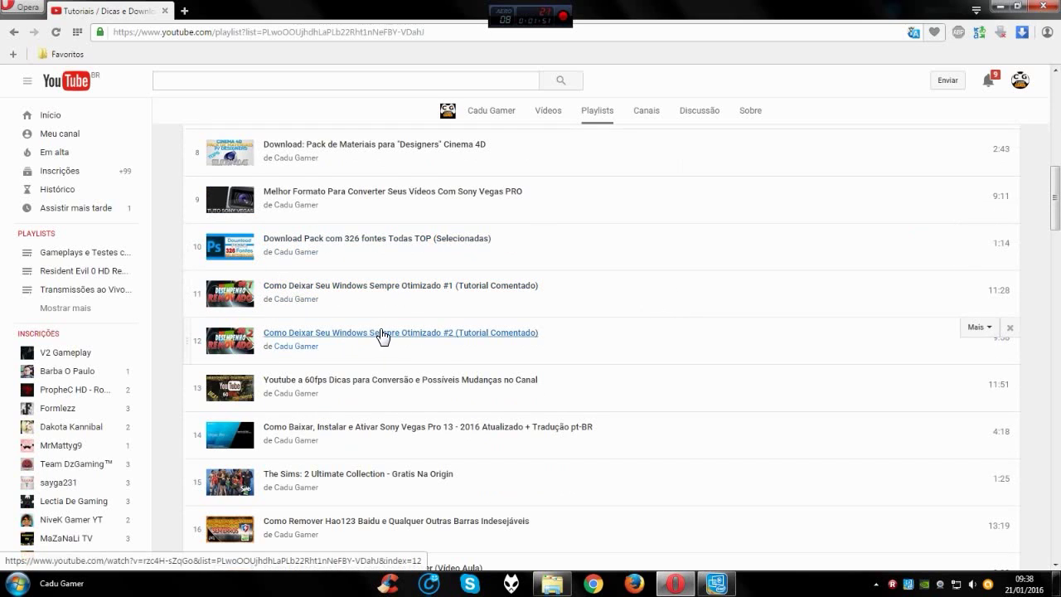
pyautogui.scroll(-3, 398, 346)
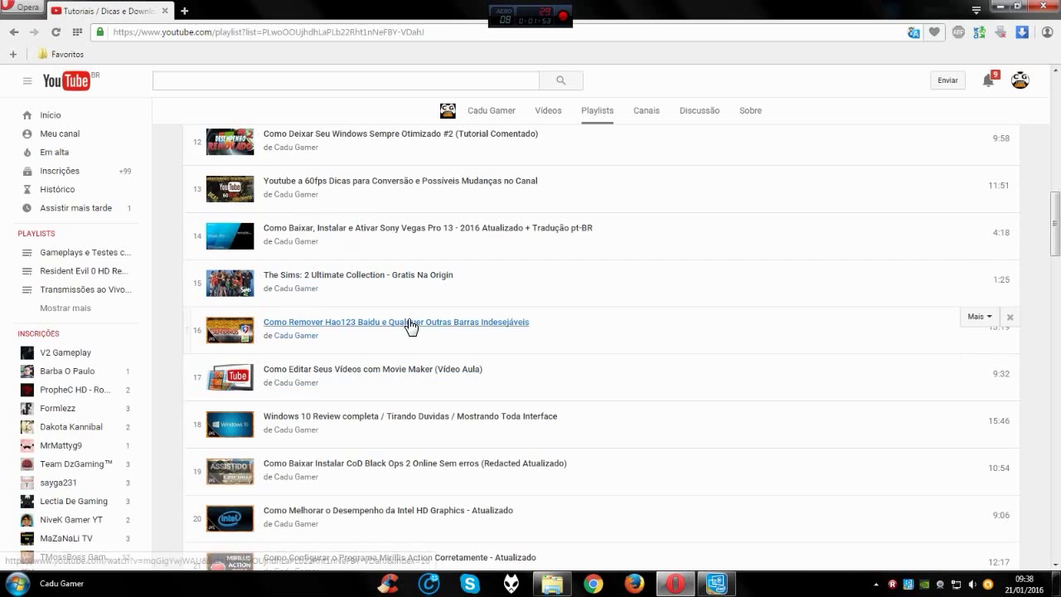
pyautogui.scroll(-2, 409, 327)
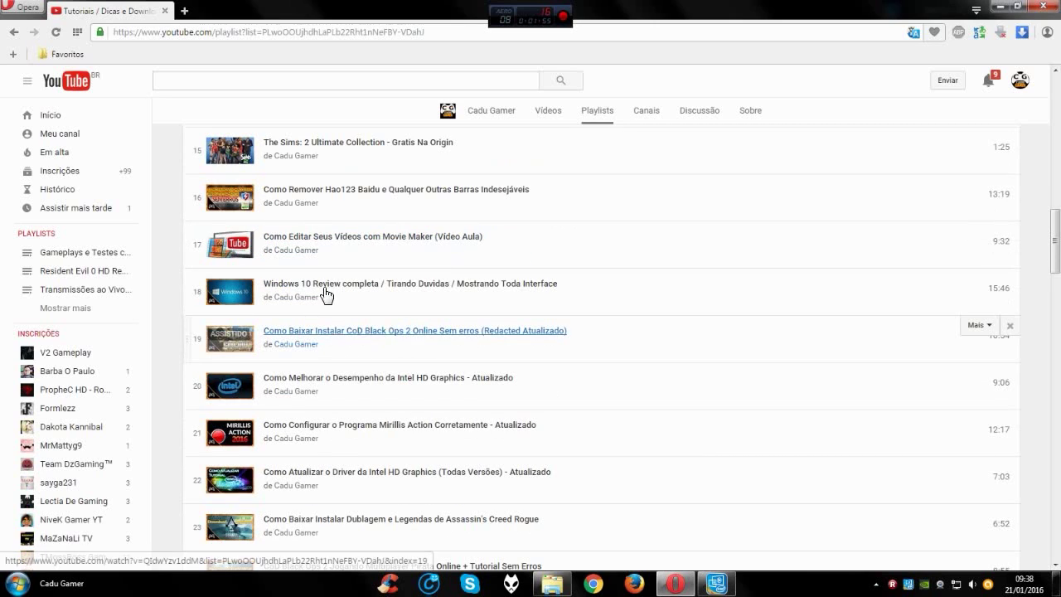
pyautogui.scroll(-2, 422, 340)
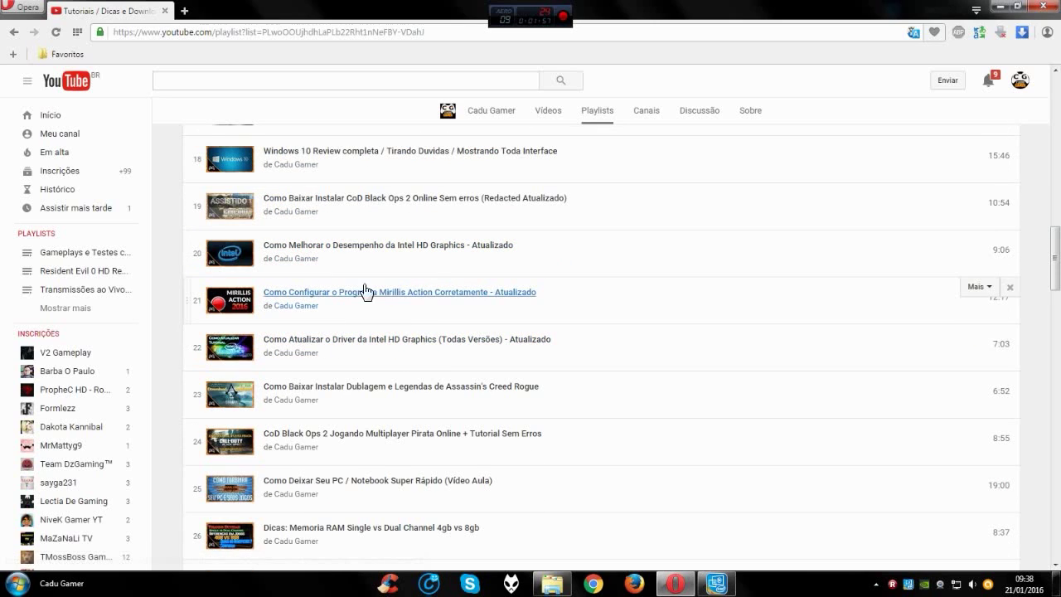
pyautogui.scroll(-8, 381, 284)
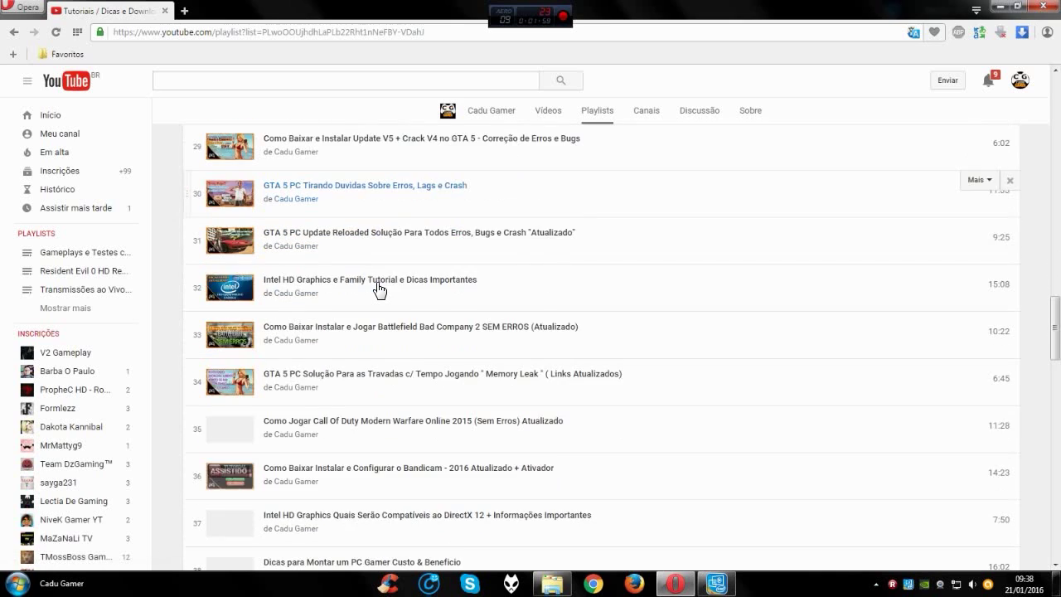
pyautogui.scroll(-7, 380, 289)
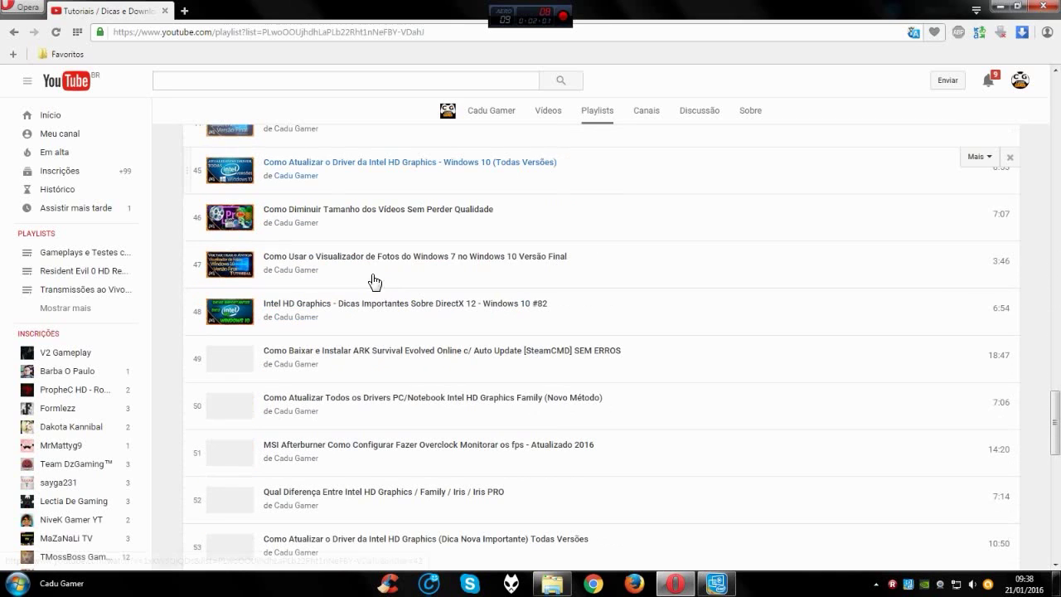
# Close the Opera browser and minimize the Intel HD Graphics control panel
pyautogui.click(65, 136)
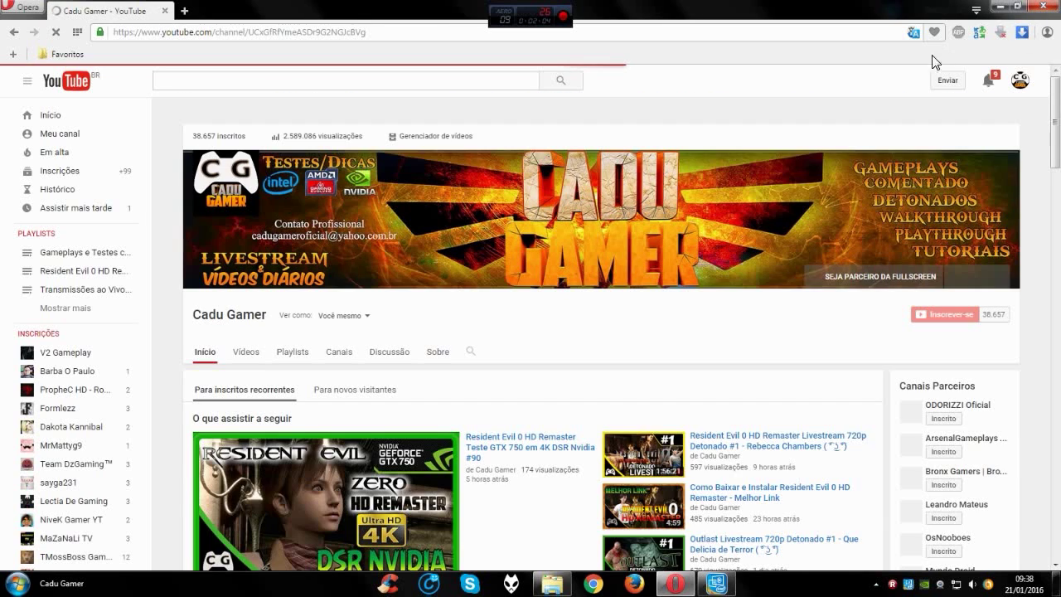
pyautogui.click(1042, 5)
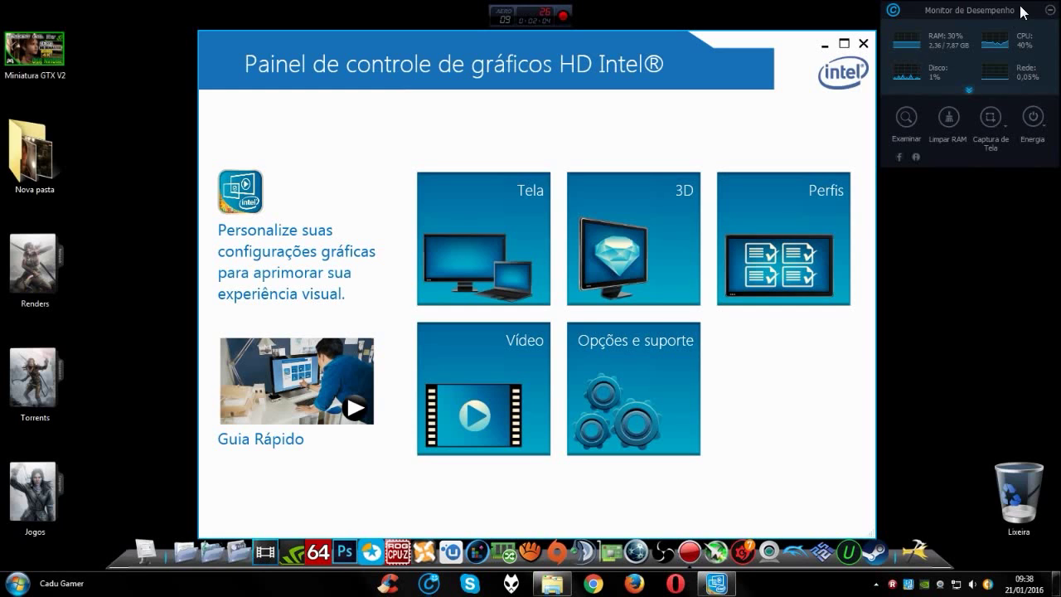
pyautogui.click(824, 44)
pyautogui.moveTo(179, 120); pyautogui.dragTo(869, 498)
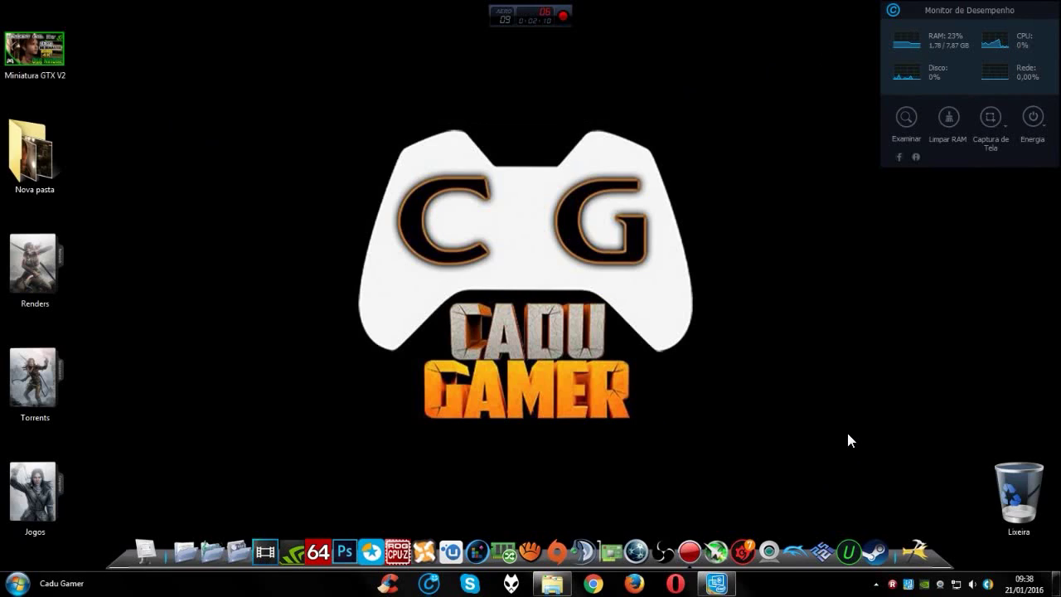
pyautogui.moveTo(833, 453)
pyautogui.mouseDown()
pyautogui.moveTo(273, 287)
pyautogui.moveTo(225, 88)
pyautogui.moveTo(804, 398)
pyautogui.moveTo(852, 461)
pyautogui.mouseUp()
# Open the Windows Task Manager and display its list of services
pyautogui.hotkey('ctrl', 'shift', 'Escape')
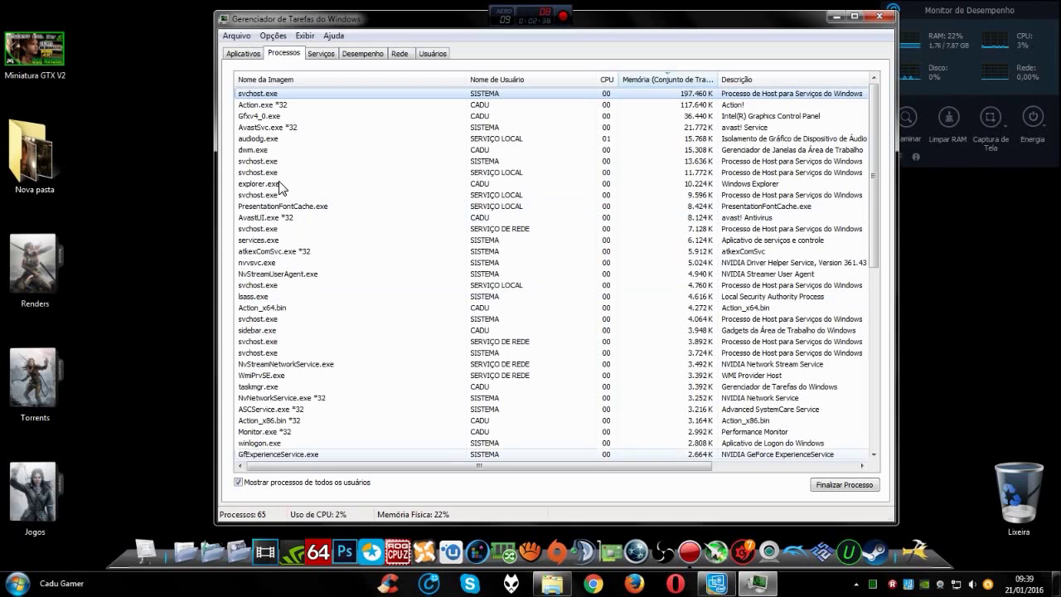
pyautogui.click(361, 54)
pyautogui.click(399, 53)
pyautogui.click(322, 53)
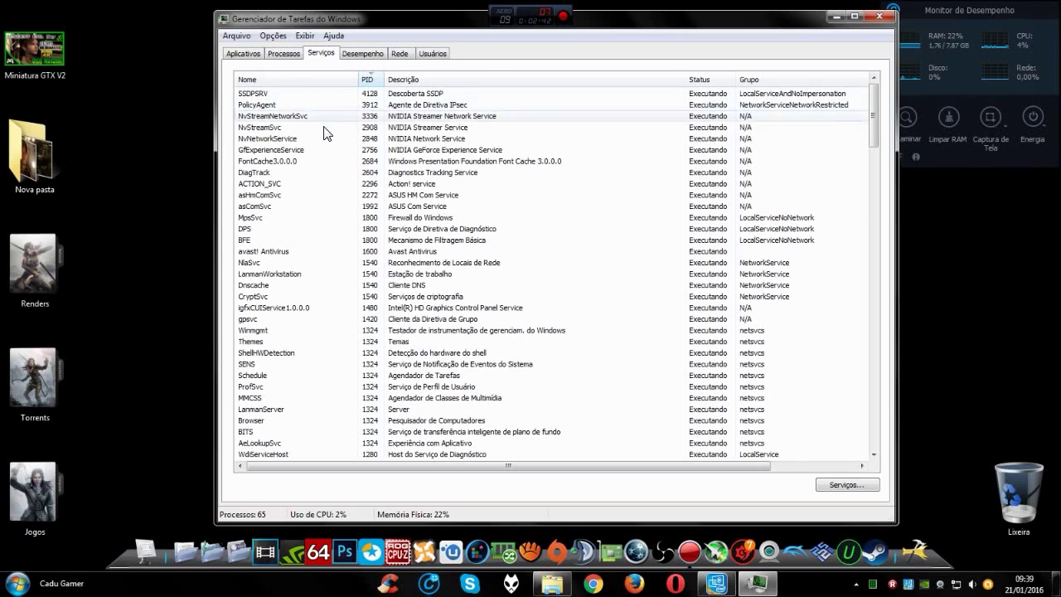
# Examine the running services, including the NVIDIA, ASUS, Action! and Diagnostics Tracking entries
pyautogui.click(410, 137)
pyautogui.click(410, 127)
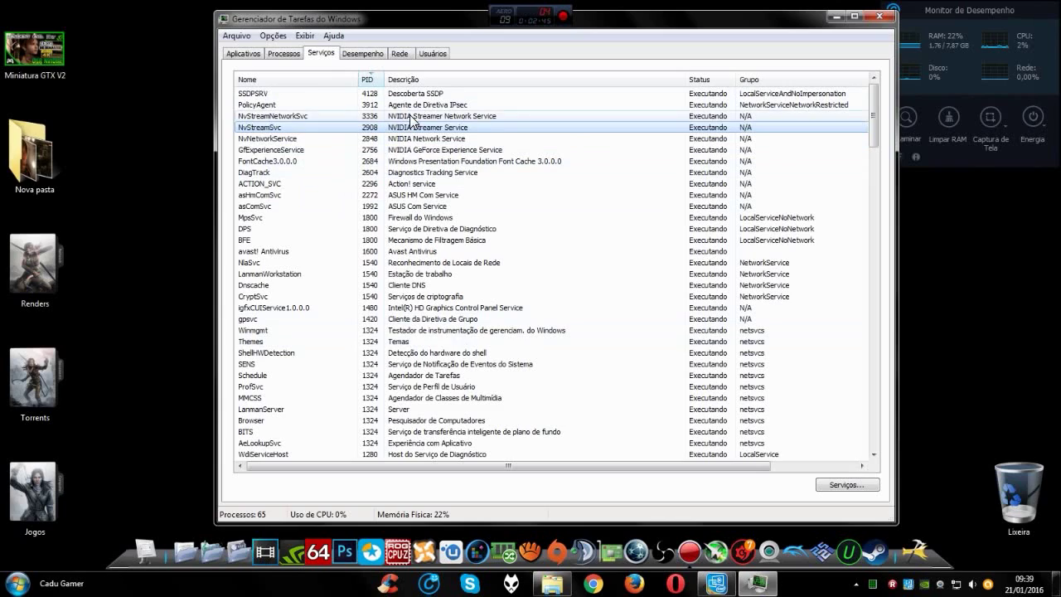
pyautogui.click(411, 117)
pyautogui.click(431, 197)
pyautogui.click(423, 207)
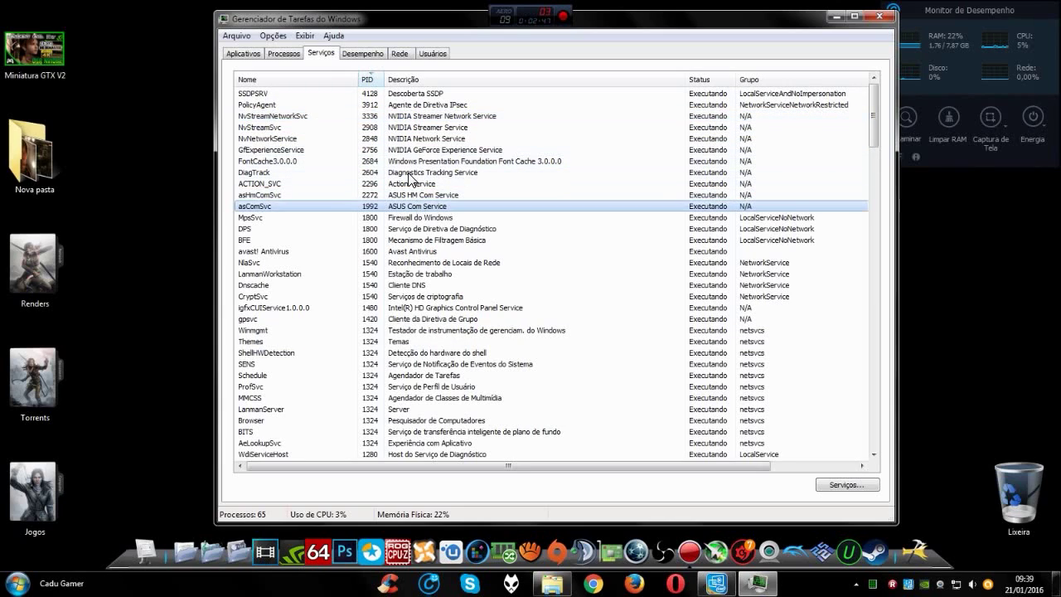
pyautogui.click(412, 182)
pyautogui.click(411, 172)
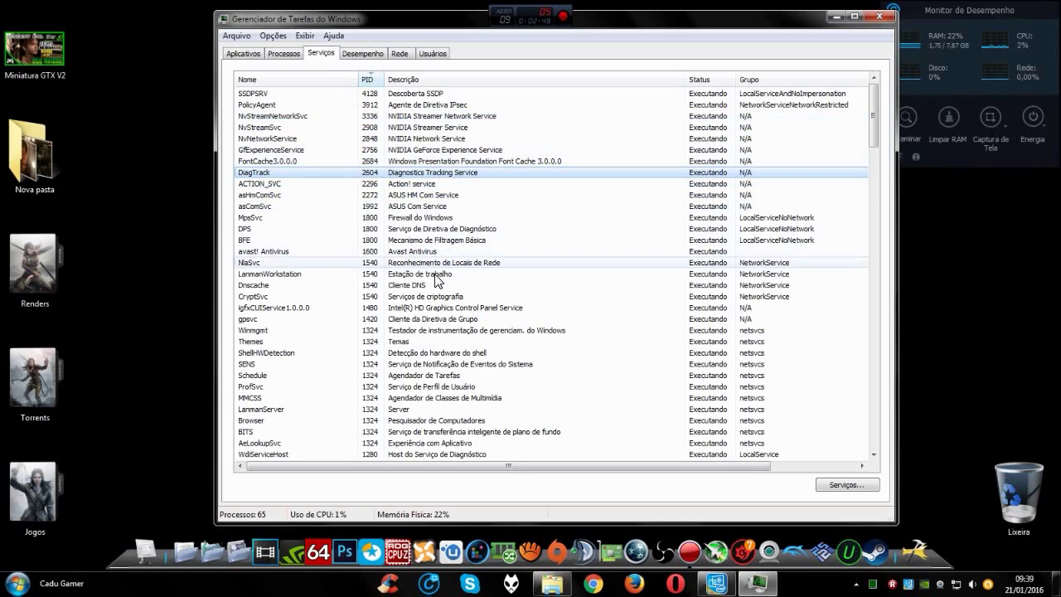
pyautogui.click(426, 274)
# Stop the Advanced SystemCare Service 9 service in Task Manager
pyautogui.scroll(-4, 431, 274)
pyautogui.scroll(-10, 435, 274)
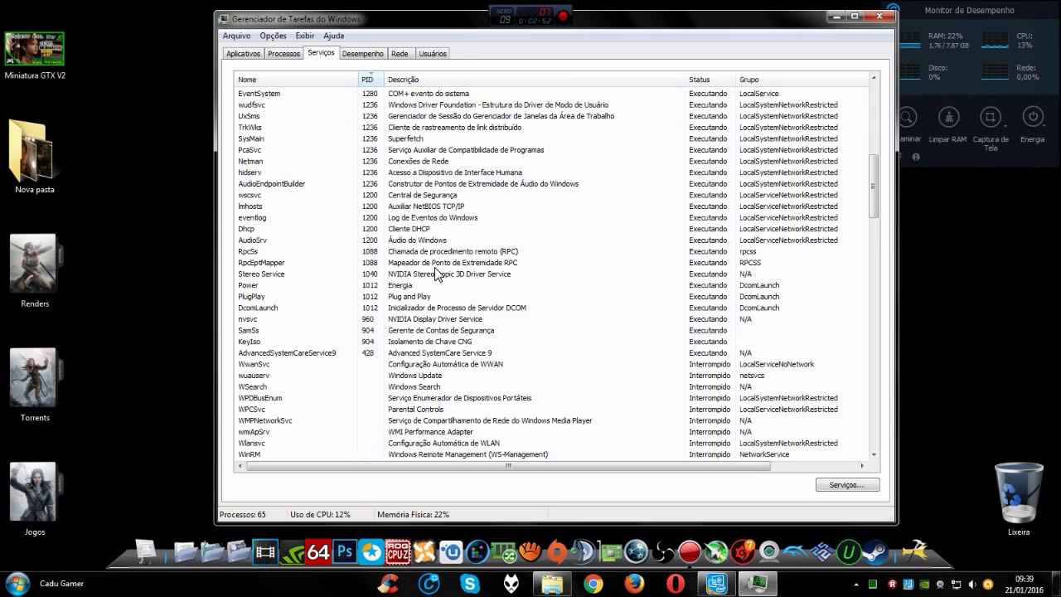
pyautogui.click(435, 273)
pyautogui.click(430, 284)
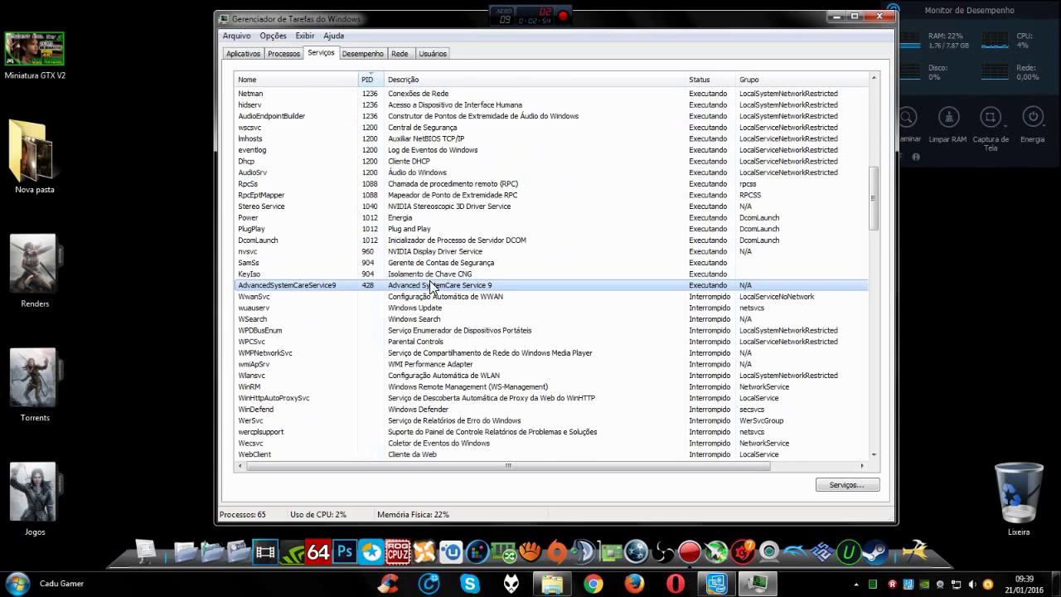
pyautogui.rightClick(431, 284)
pyautogui.click(450, 307)
pyautogui.scroll(5, 426, 281)
pyautogui.scroll(9, 426, 281)
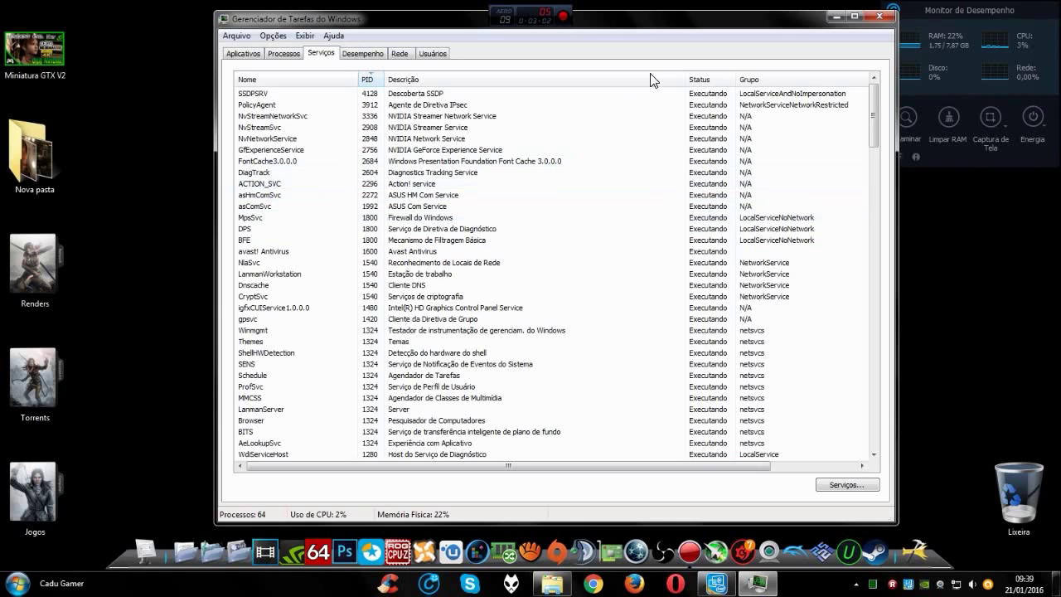
# Close Task Manager, reopen it and move its window slightly
pyautogui.click(879, 15)
pyautogui.rightClick(829, 590)
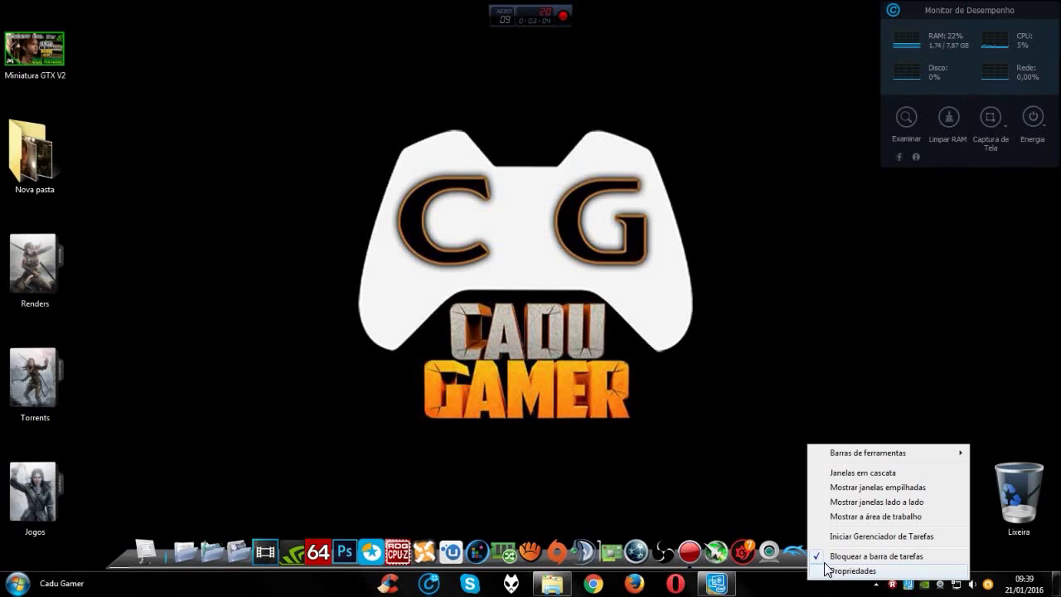
pyautogui.click(882, 536)
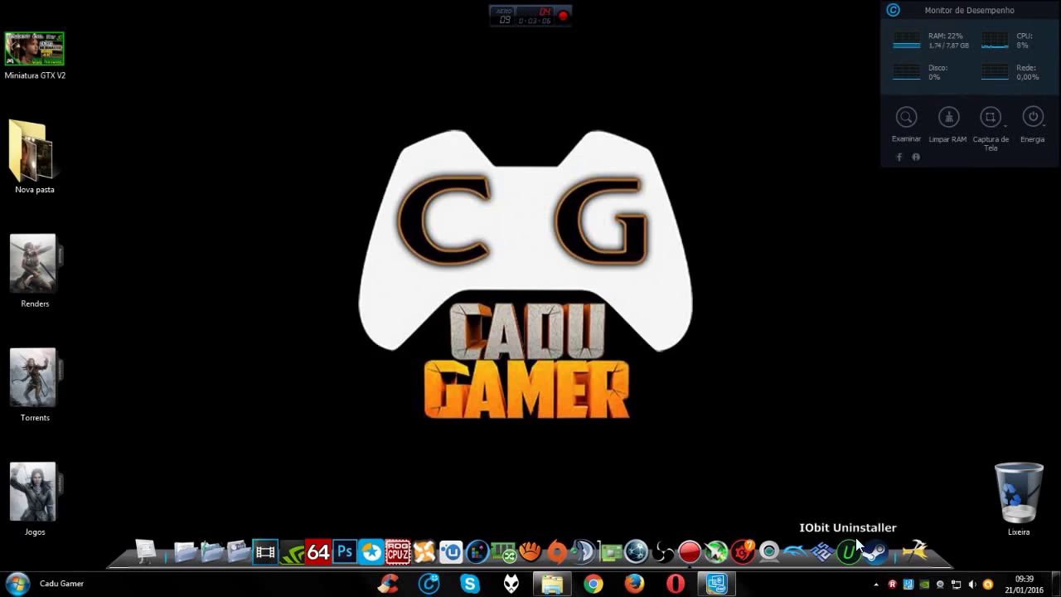
pyautogui.moveTo(397, 23); pyautogui.dragTo(390, 23)
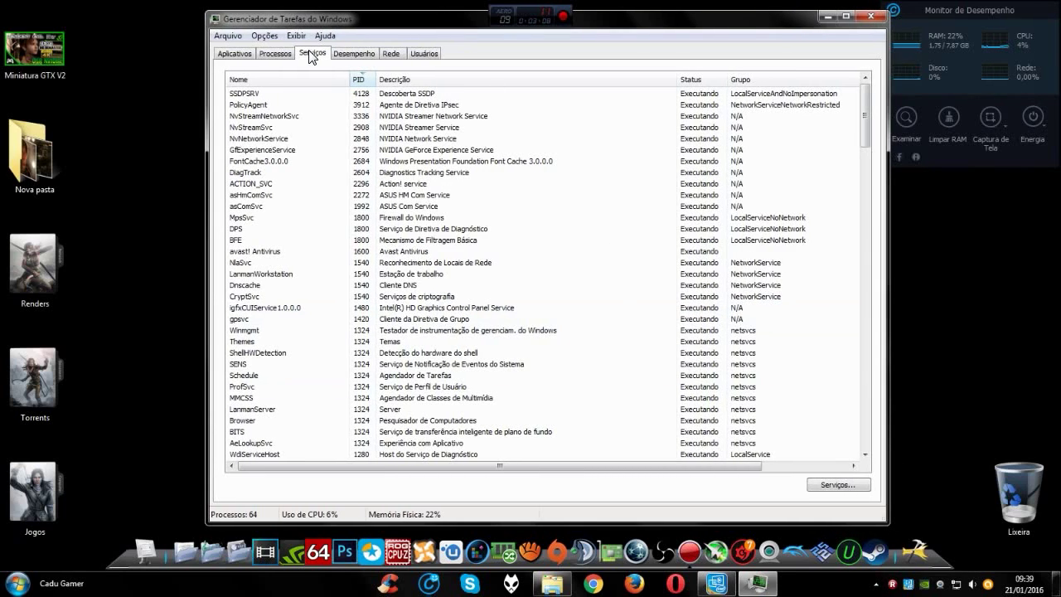
# Review the running processes and the process count, and display the list of open applications
pyautogui.click(278, 54)
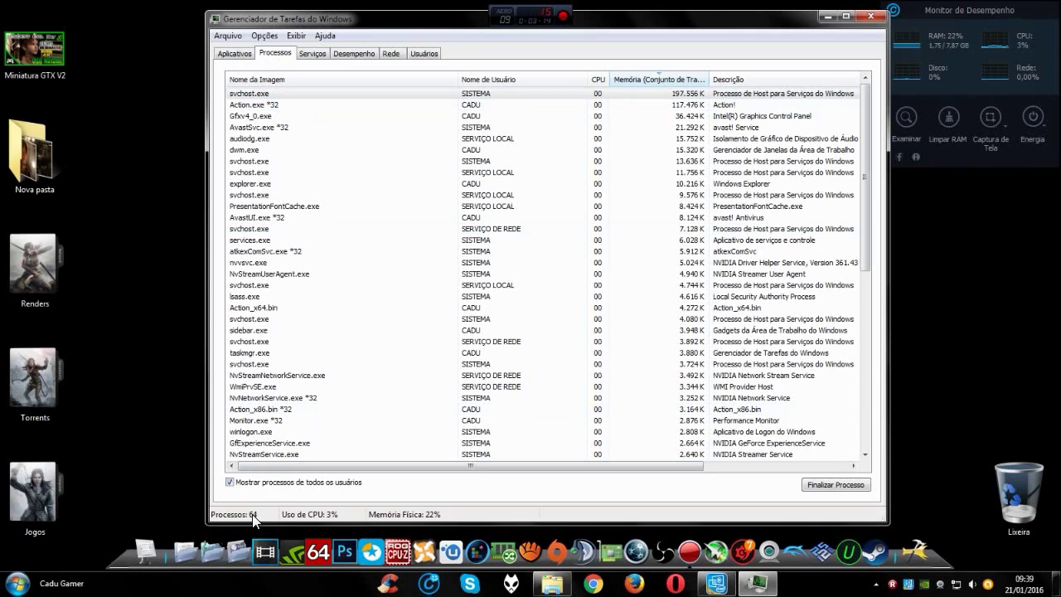
pyautogui.click(364, 173)
pyautogui.hotkey('ctrl', 'shift', 'Tab')
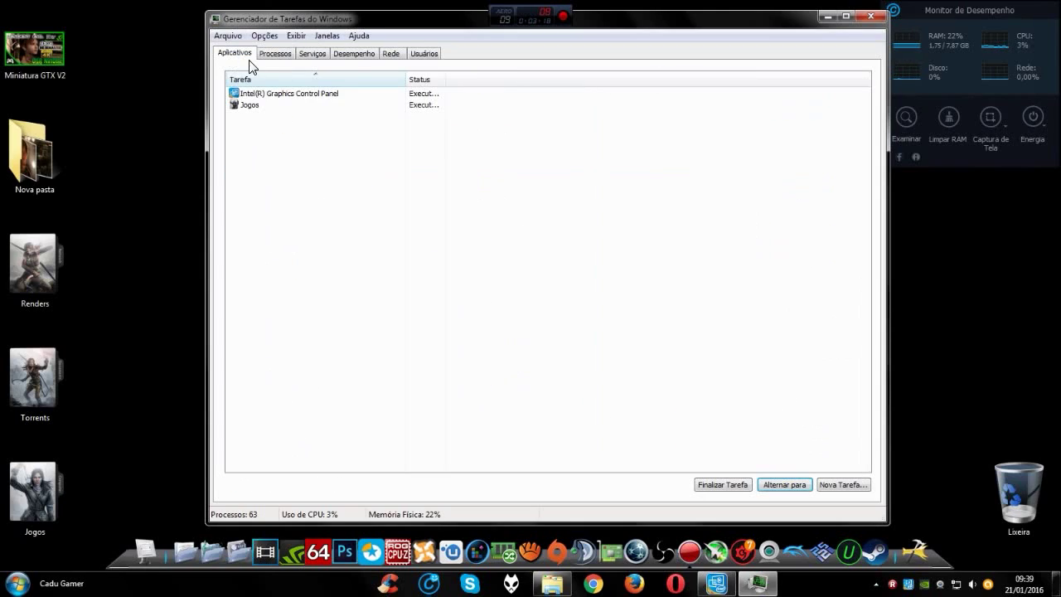
# Close Task Manager
pyautogui.click(861, 20)
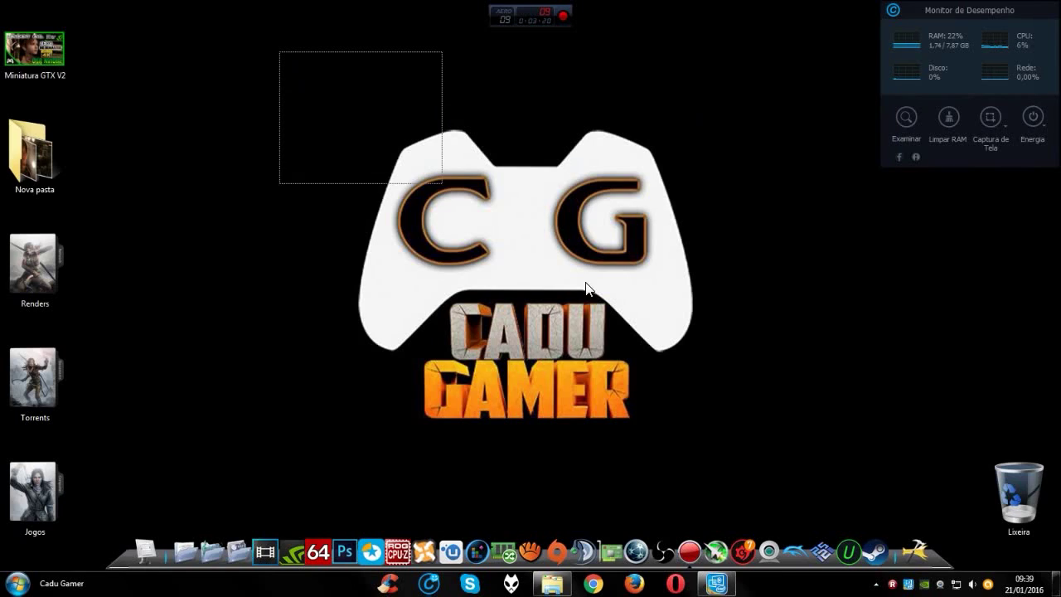
pyautogui.click(19, 583)
pyautogui.click(18, 583)
pyautogui.click(18, 583)
pyautogui.click(92, 551)
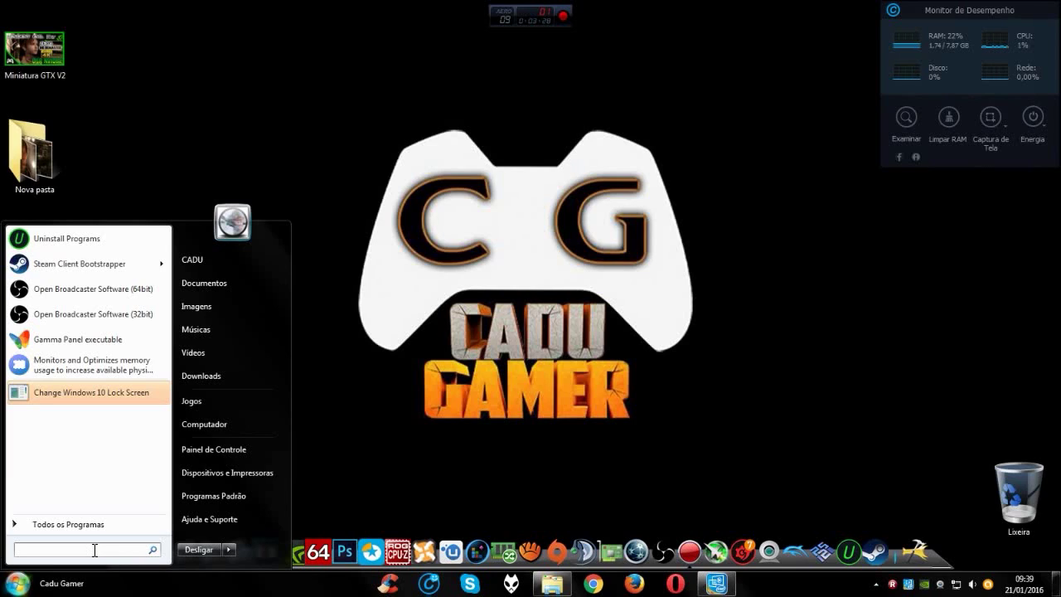
pyautogui.write('exe')
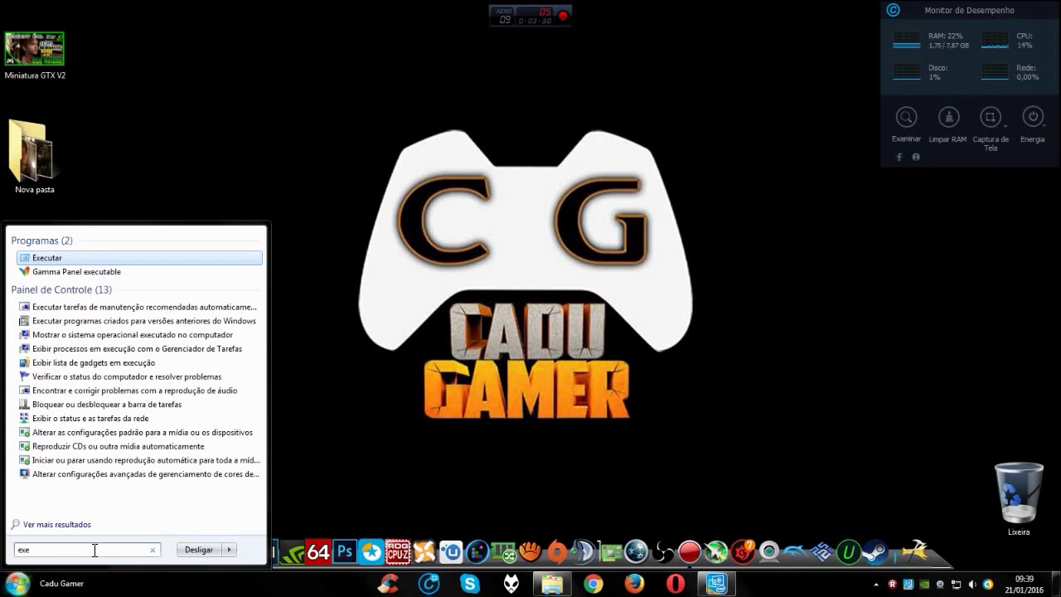
pyautogui.click(45, 257)
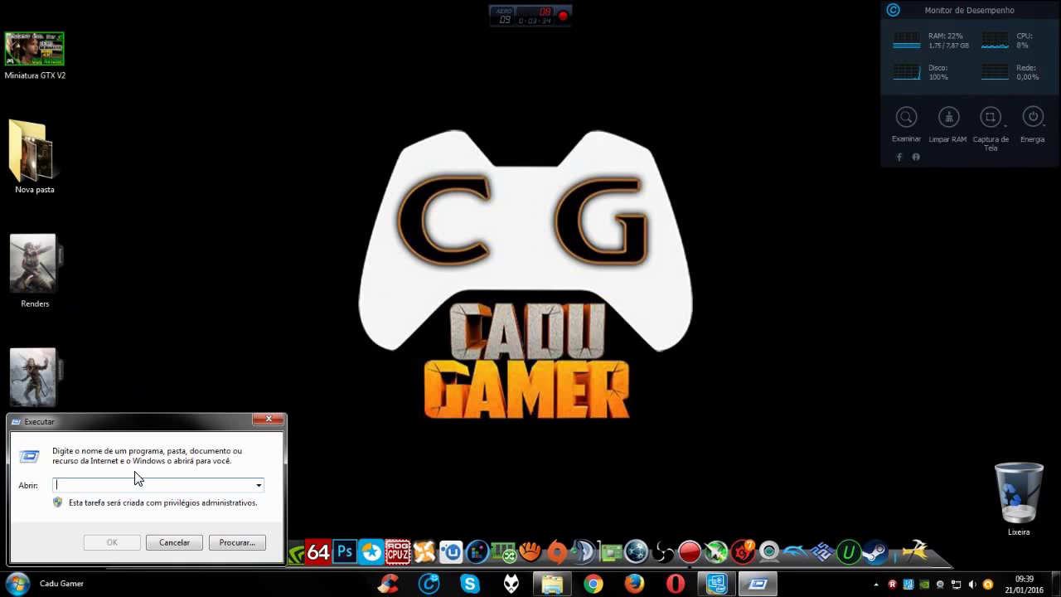
pyautogui.write('cmd')
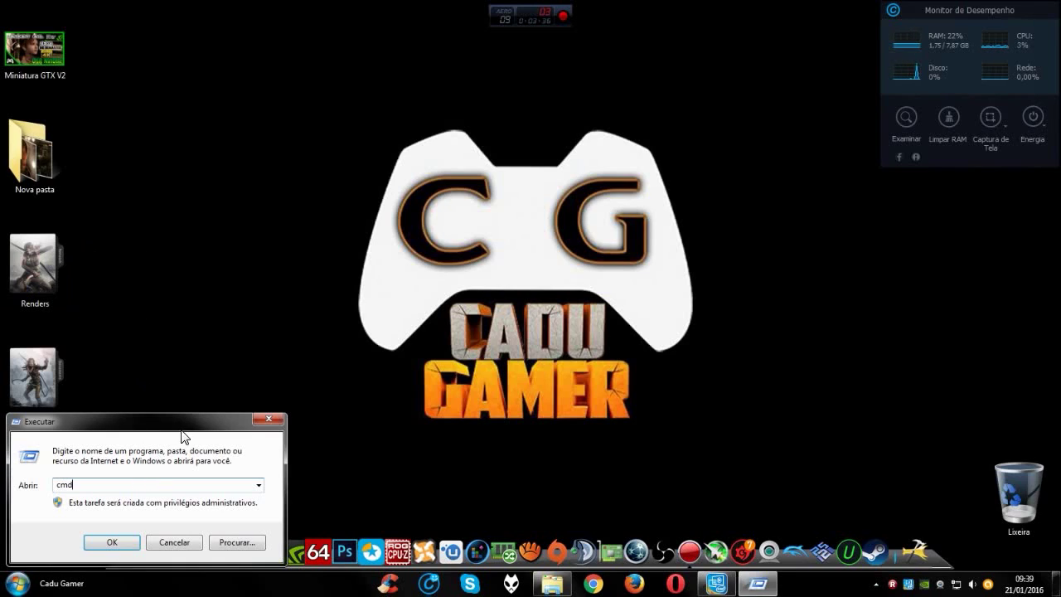
pyautogui.click(117, 542)
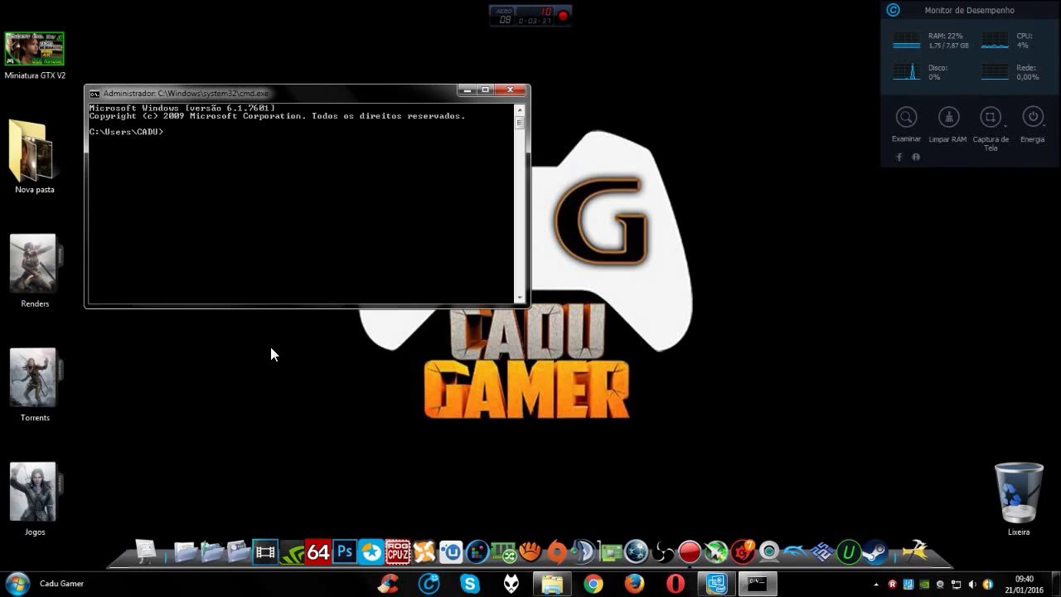
pyautogui.click(506, 93)
# Search for regedit and launch the Registry Editor
pyautogui.click(18, 583)
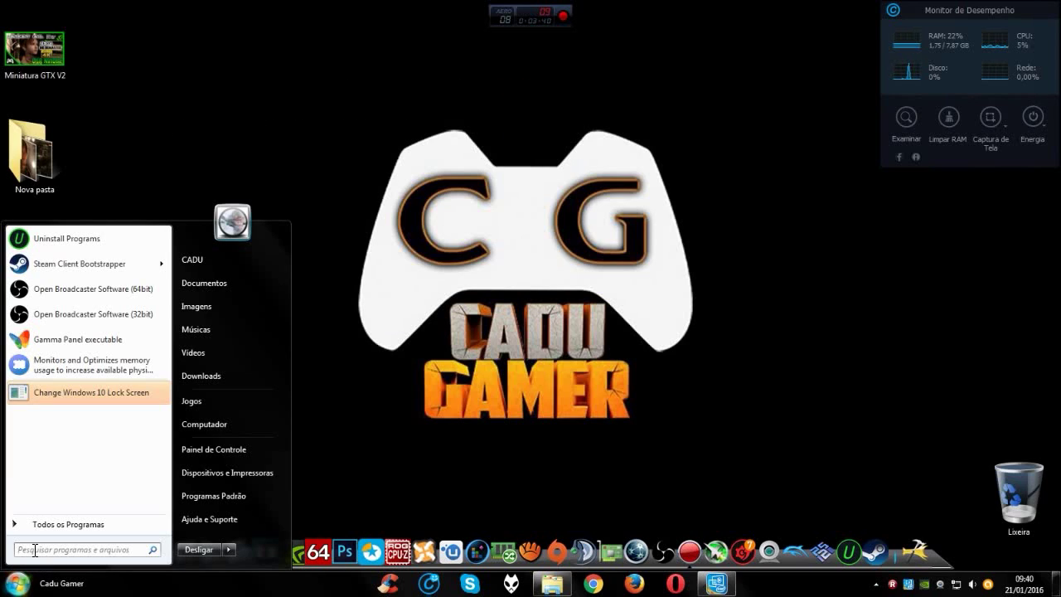
pyautogui.write('regedito')
pyautogui.press('BackSpace')
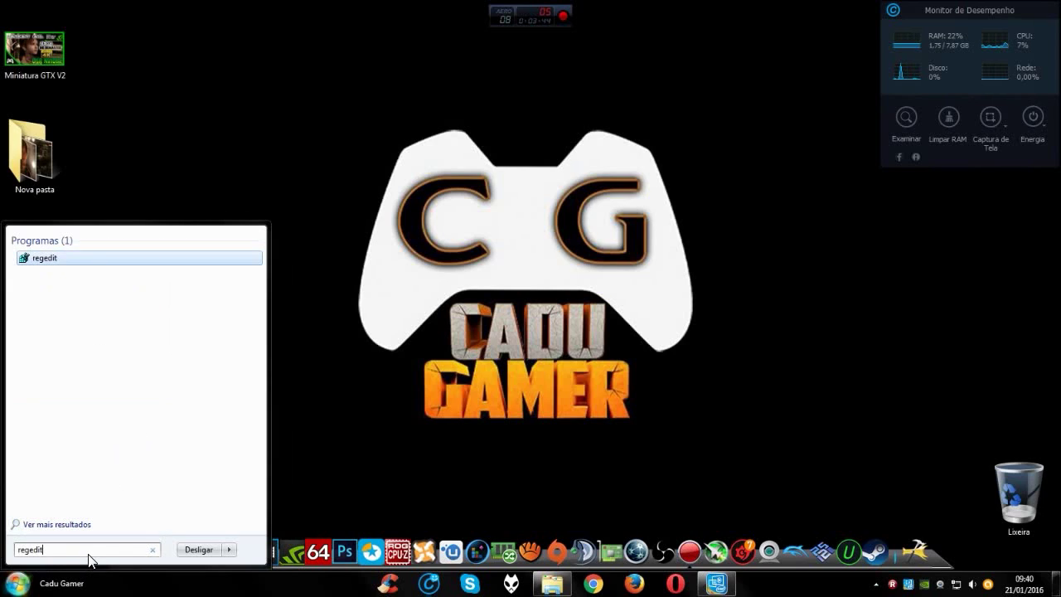
pyautogui.press('Return')
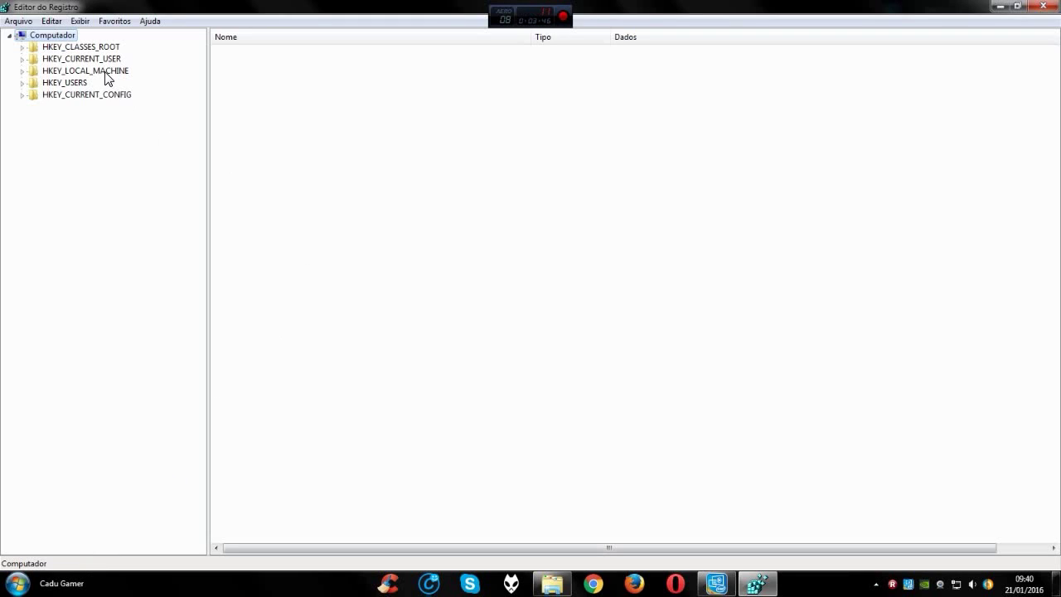
# Display the values of the registry key HKEY_CURRENT_USER\Control Panel\Desktop
pyautogui.doubleClick(105, 59)
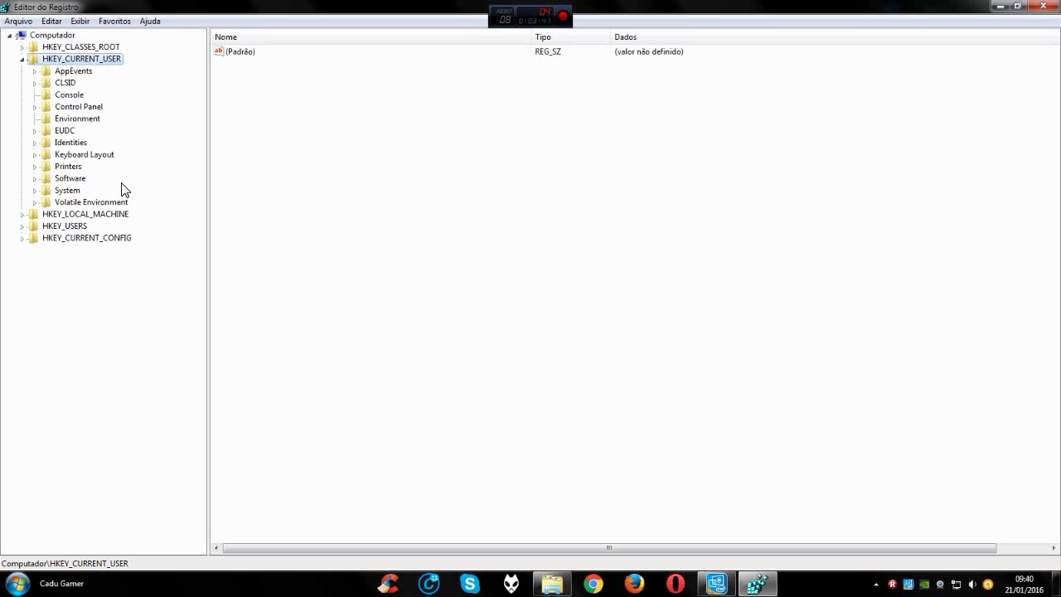
pyautogui.doubleClick(78, 108)
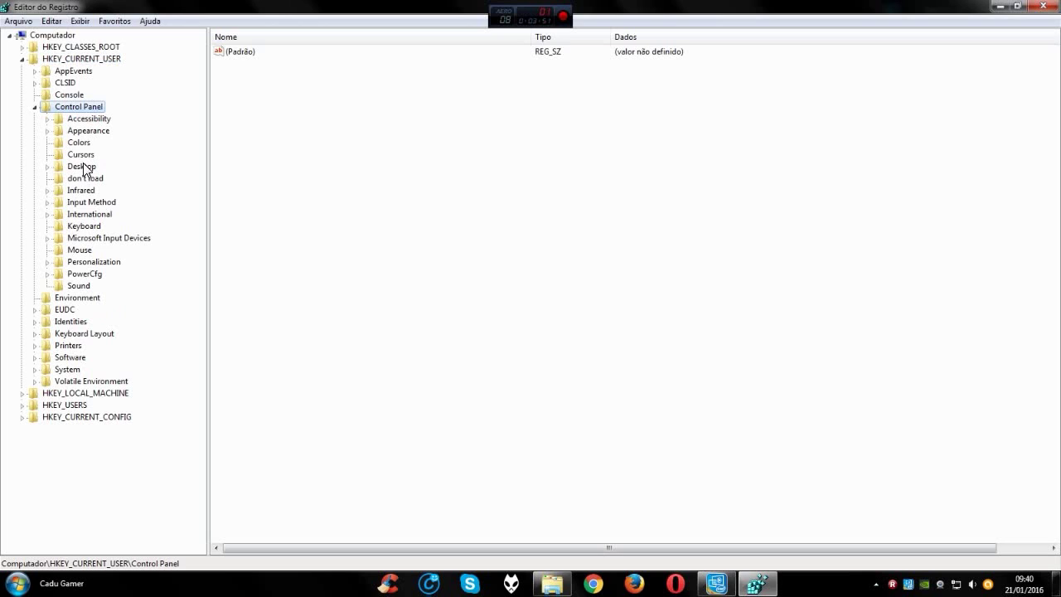
pyautogui.doubleClick(81, 166)
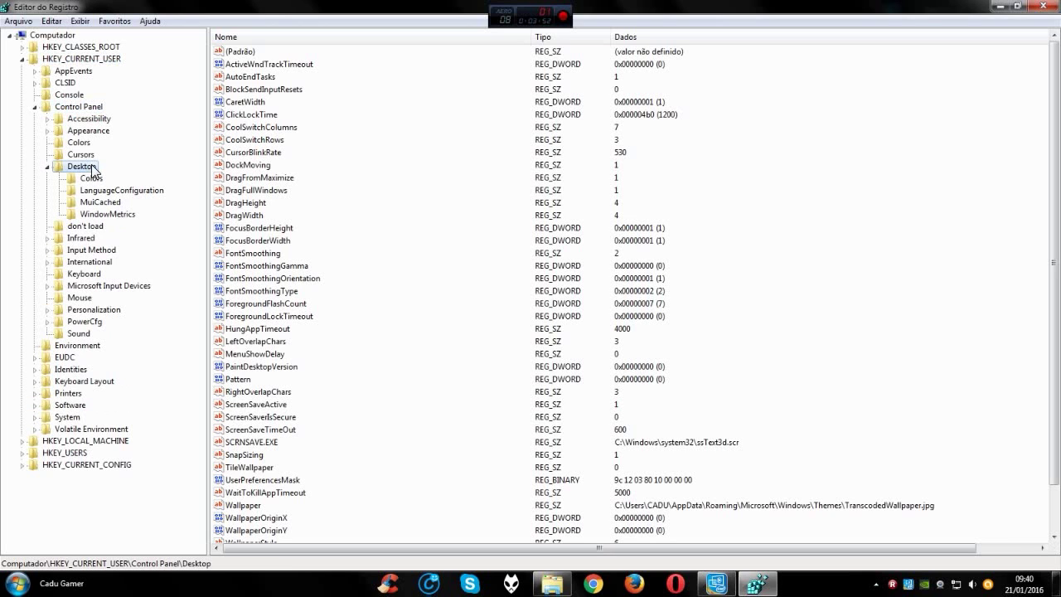
pyautogui.click(105, 59)
pyautogui.click(82, 107)
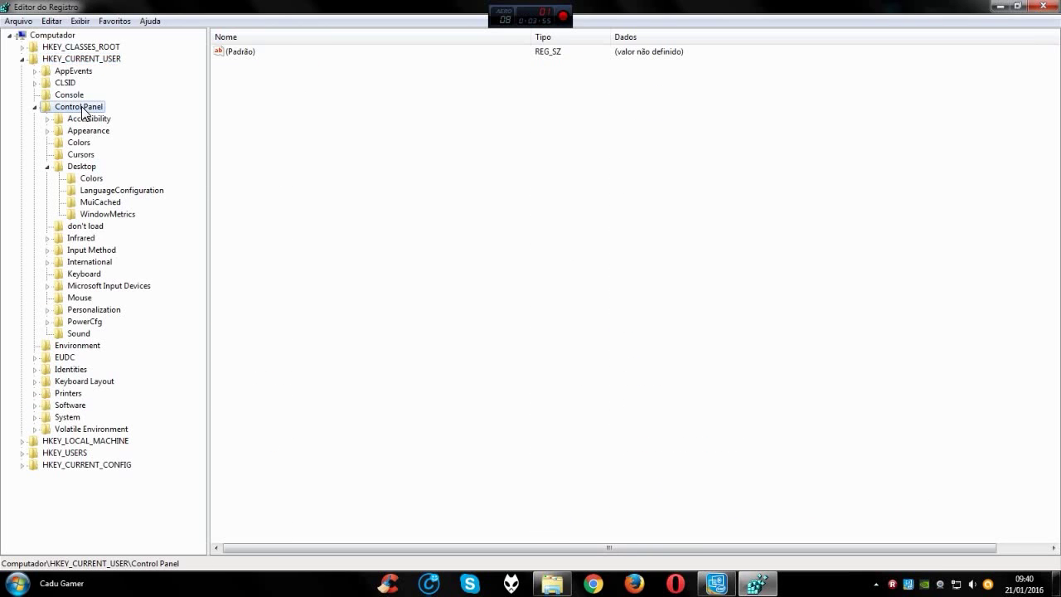
pyautogui.click(82, 167)
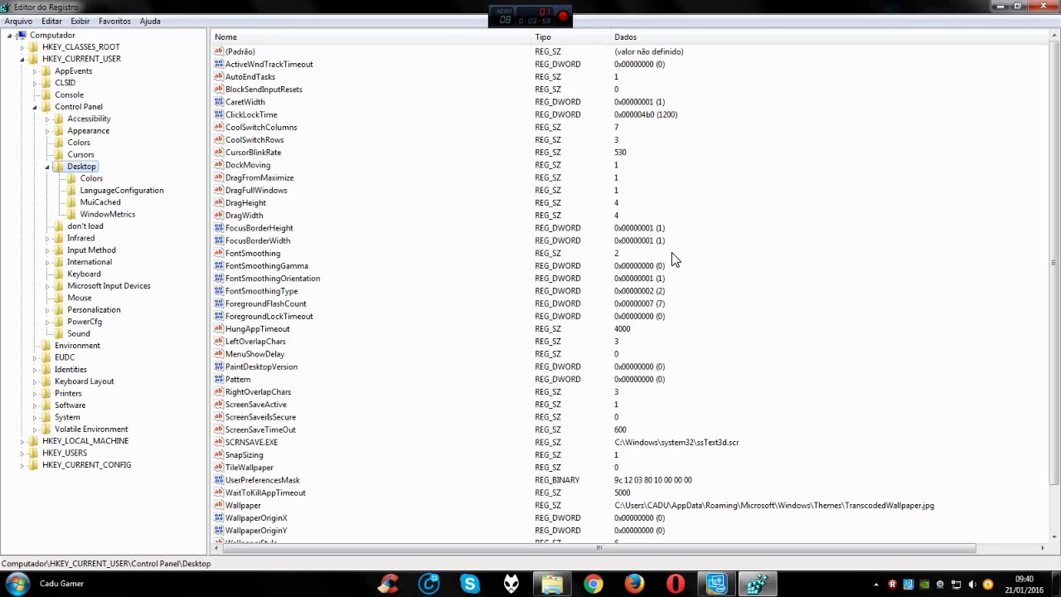
# Locate WaitToKillAppTimeout among the Desktop values and retrace the key path from HKEY_CURRENT_USER through Control Panel to Desktop
pyautogui.click(242, 455)
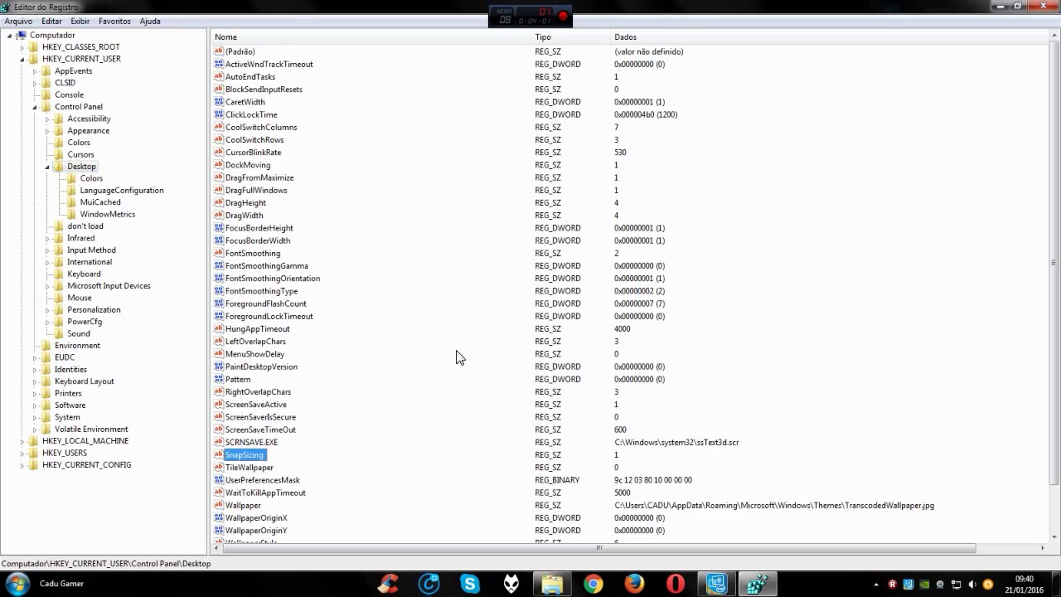
pyautogui.scroll(-2, 457, 359)
pyautogui.click(276, 444)
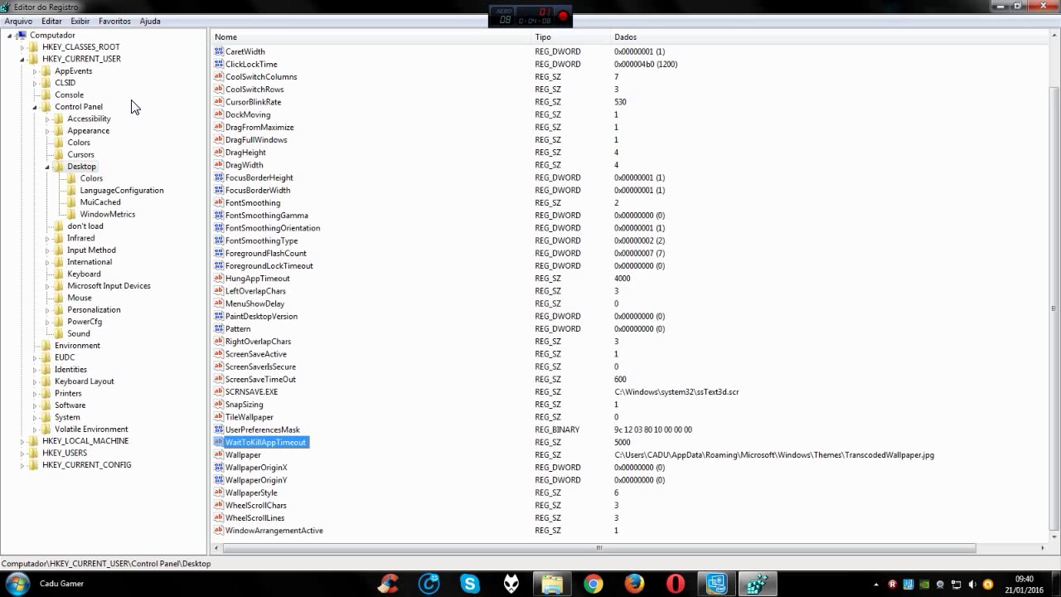
pyautogui.click(89, 60)
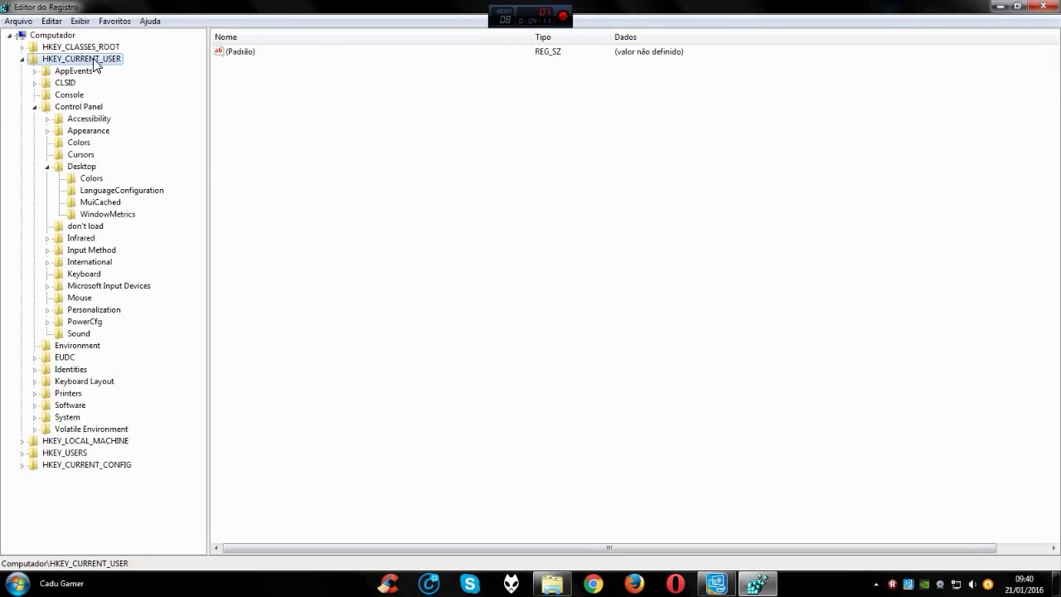
pyautogui.click(76, 108)
pyautogui.click(80, 168)
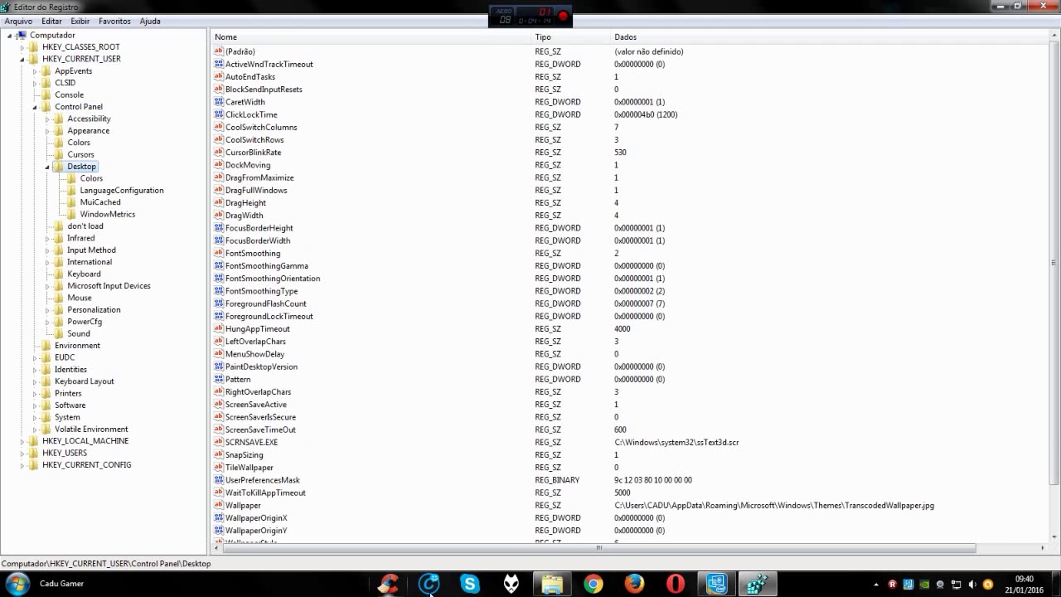
# Set the WaitToKillAppTimeout value in the Desktop key to 2000
pyautogui.click(250, 494)
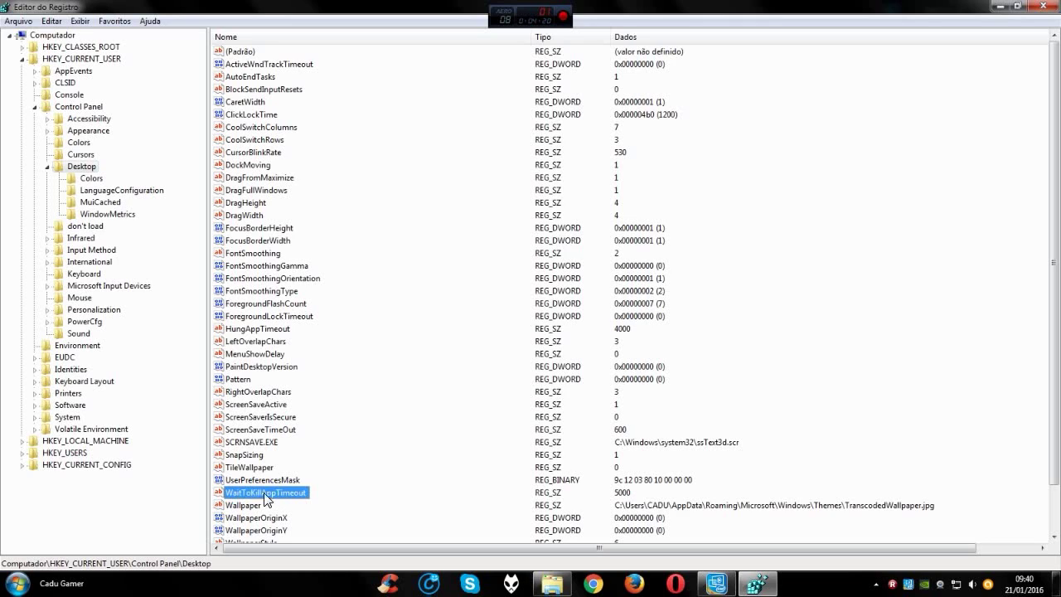
pyautogui.doubleClick(288, 494)
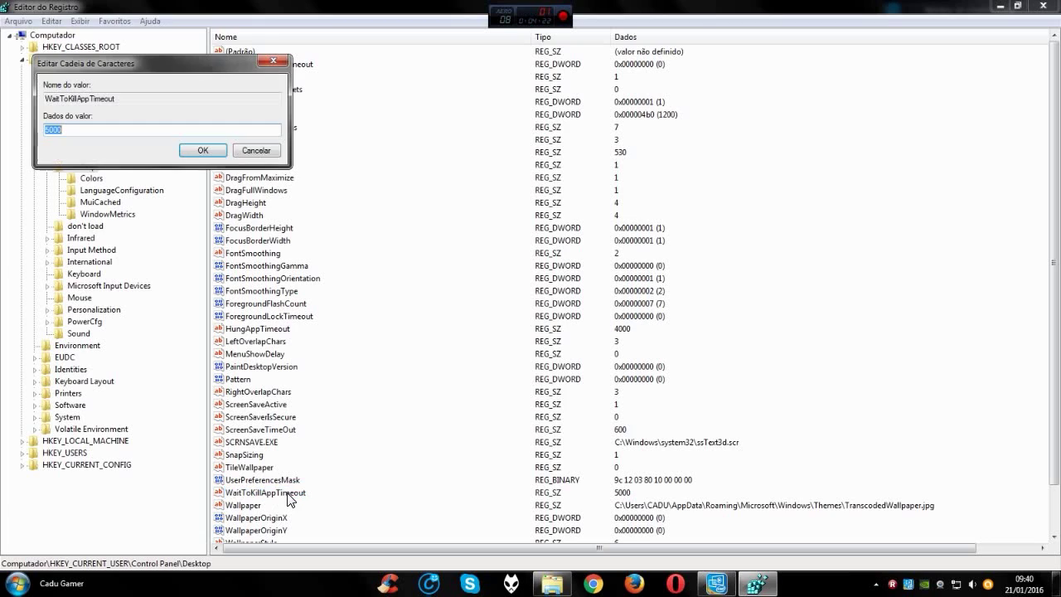
pyautogui.moveTo(166, 62); pyautogui.dragTo(639, 153)
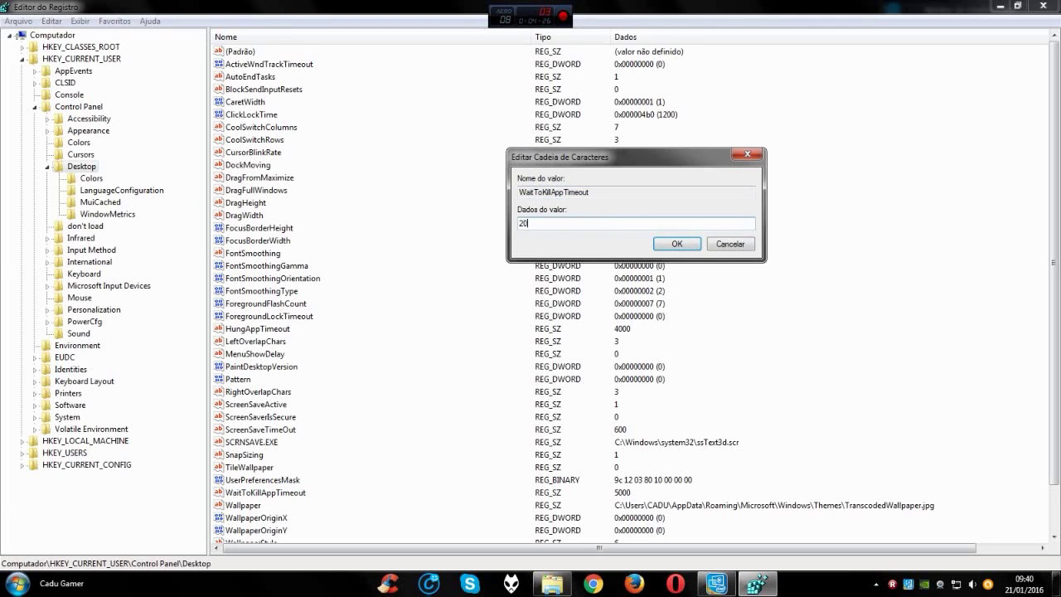
pyautogui.write('2000')
pyautogui.click(675, 244)
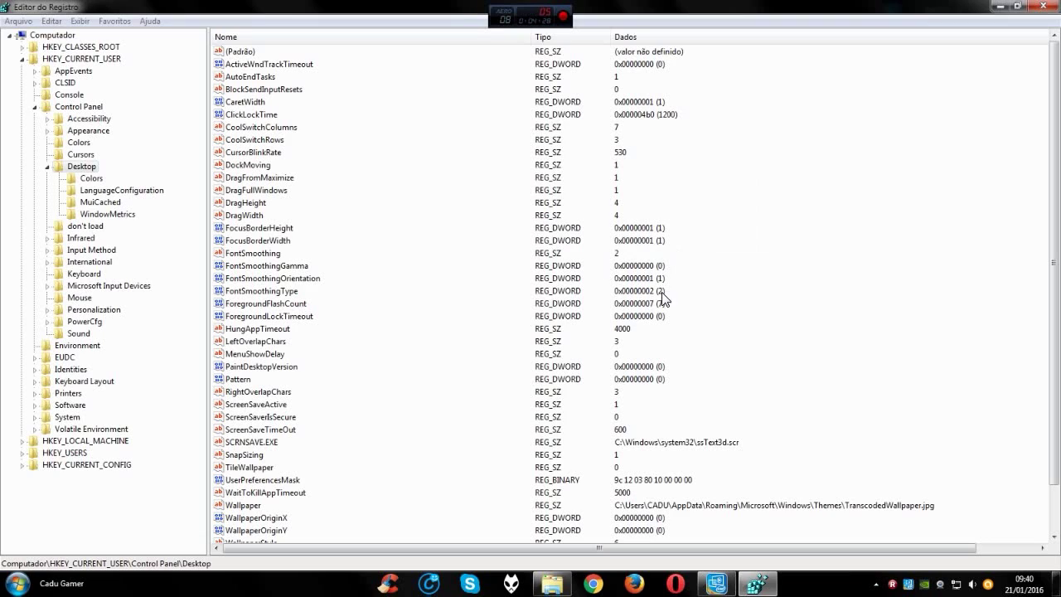
# Set the HungAppTimeout value in the Desktop key to 1000
pyautogui.click(248, 430)
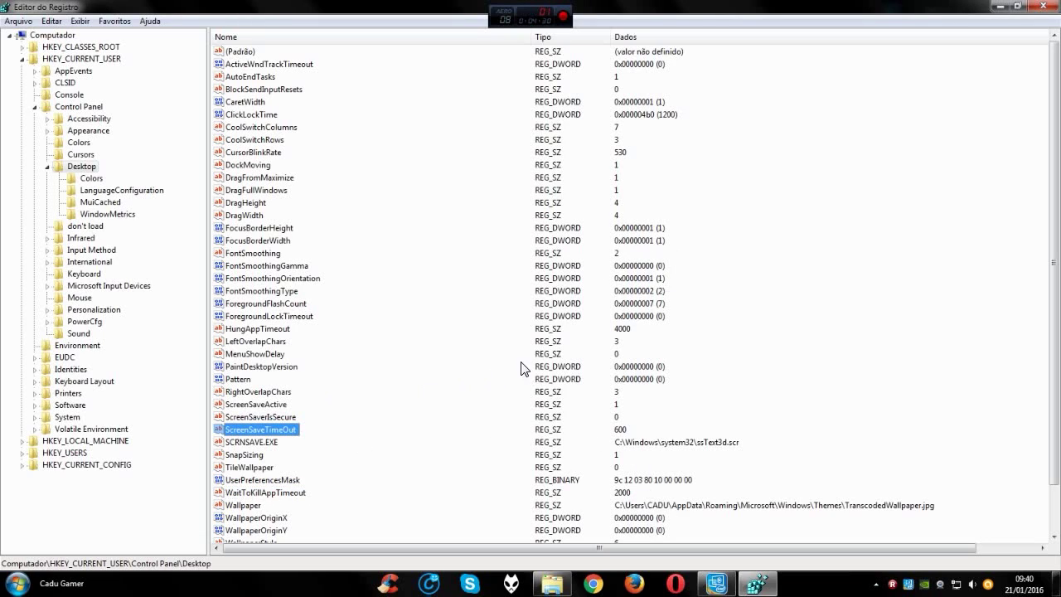
pyautogui.click(233, 327)
pyautogui.doubleClick(282, 332)
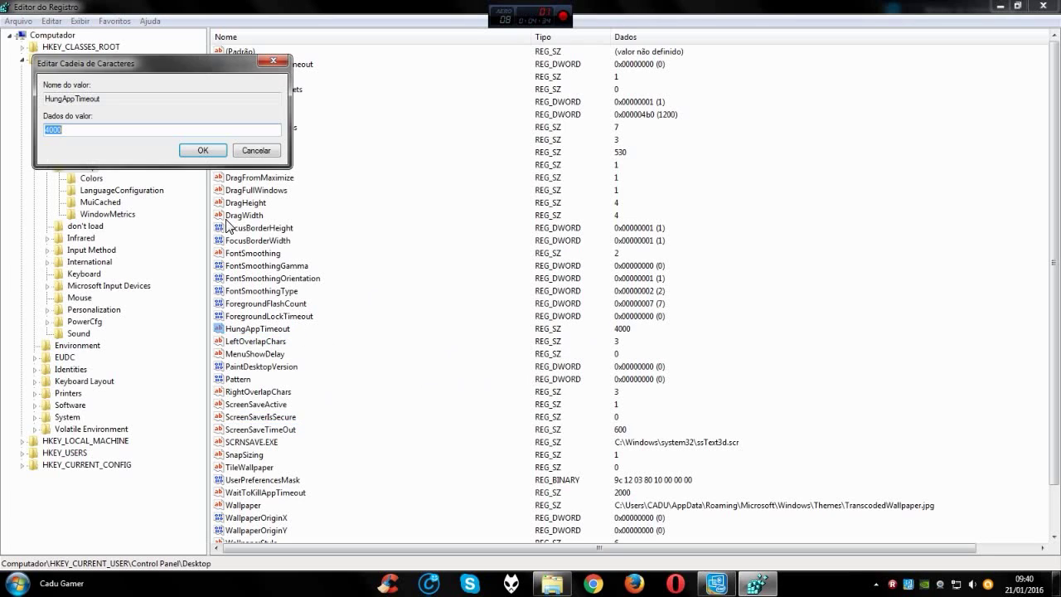
pyautogui.moveTo(114, 54); pyautogui.dragTo(371, 83)
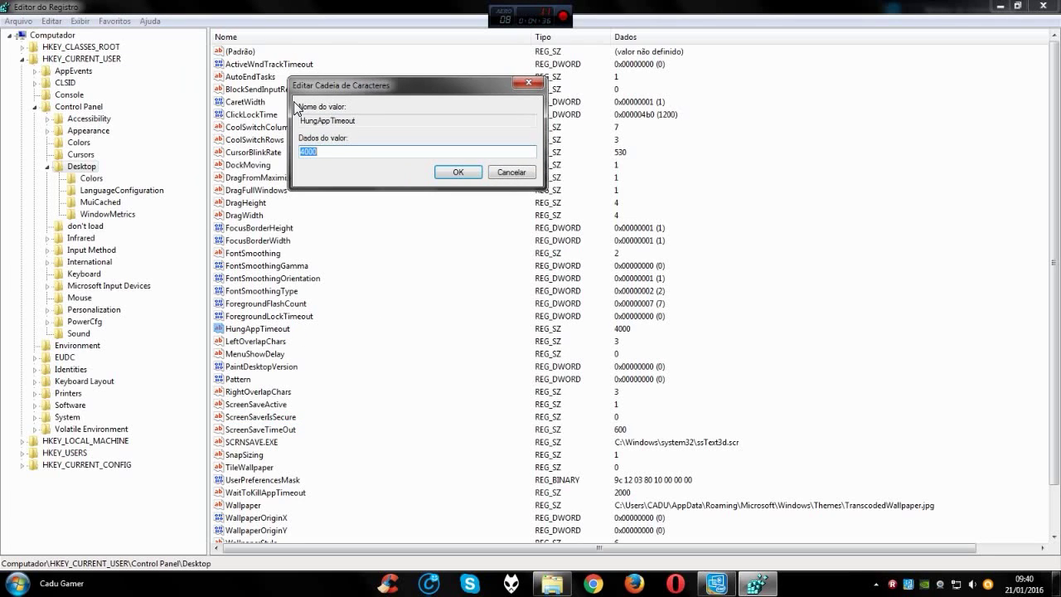
pyautogui.write('1')
pyautogui.click(459, 173)
pyautogui.click(454, 168)
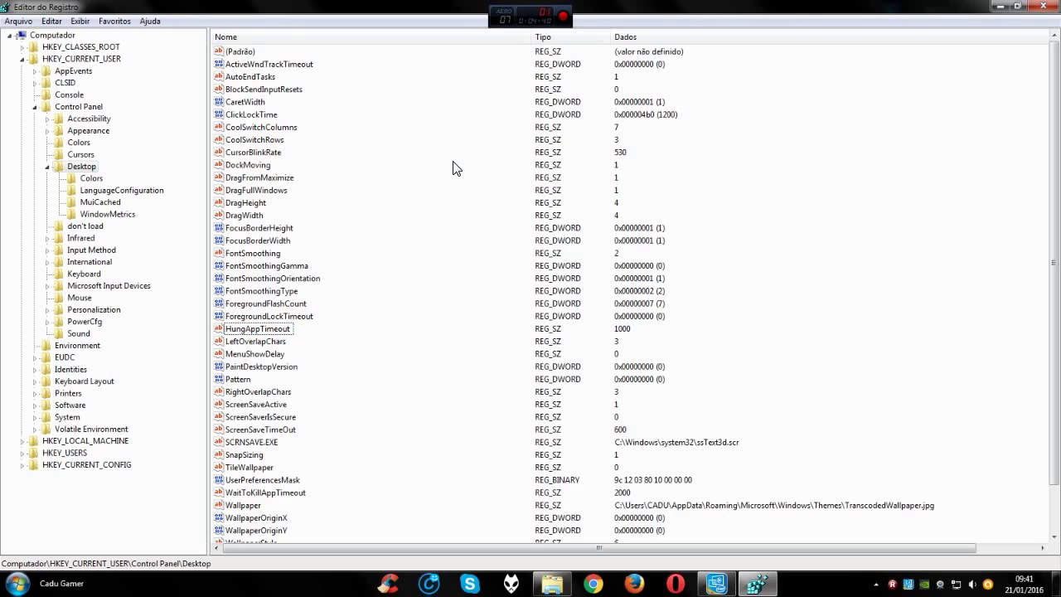
pyautogui.click(279, 253)
pyautogui.scroll(-2, 356, 264)
pyautogui.scroll(2, 357, 264)
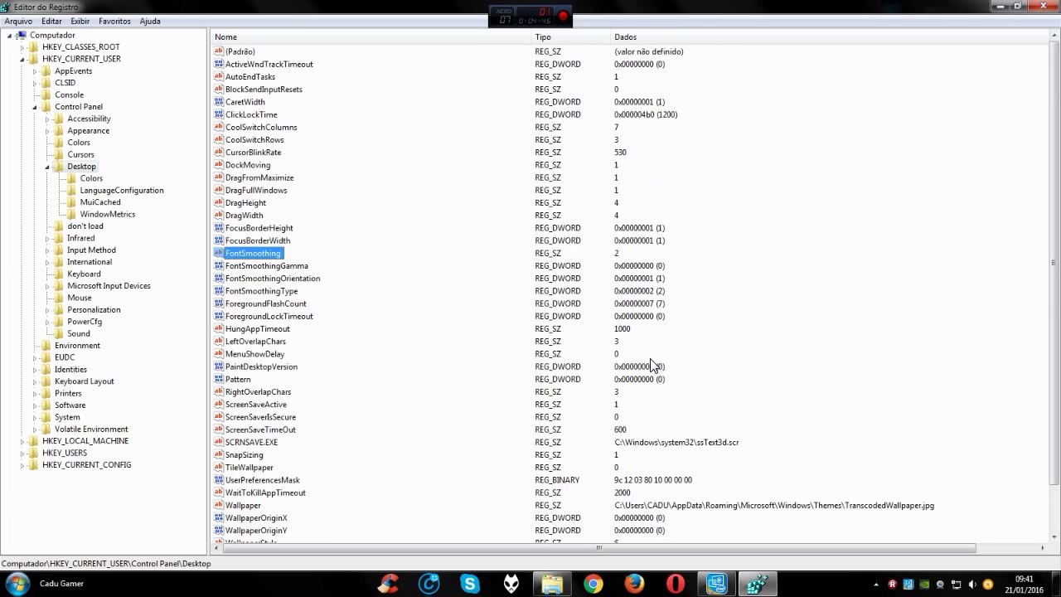
# Collapse the HKEY_CURRENT_USER branch and display the values of HKEY_LOCAL_MACHINE\SYSTEM\CurrentControlSet\Control
pyautogui.click(35, 106)
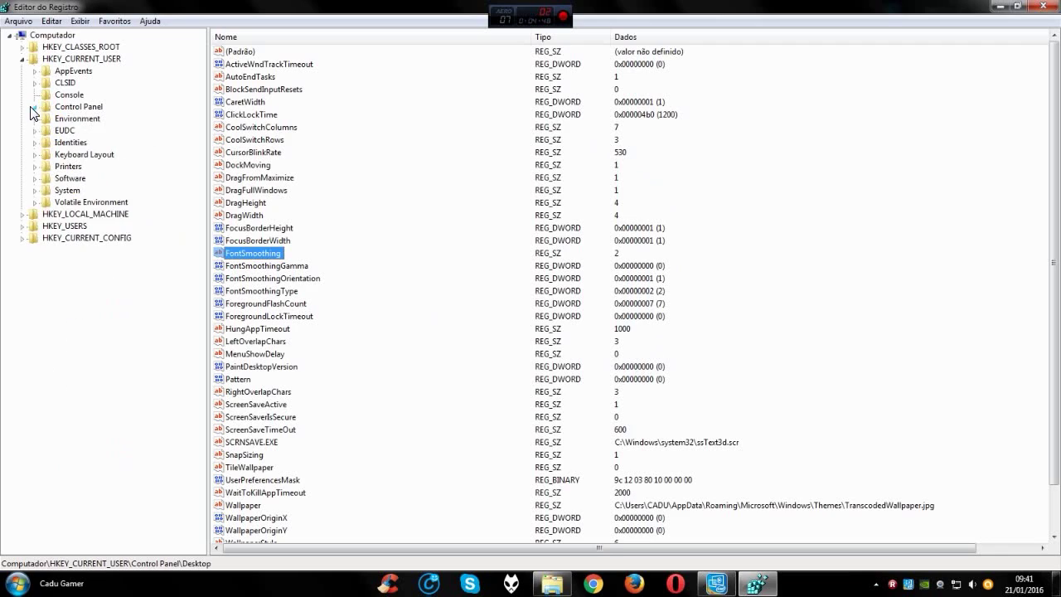
pyautogui.click(24, 59)
pyautogui.doubleClick(103, 73)
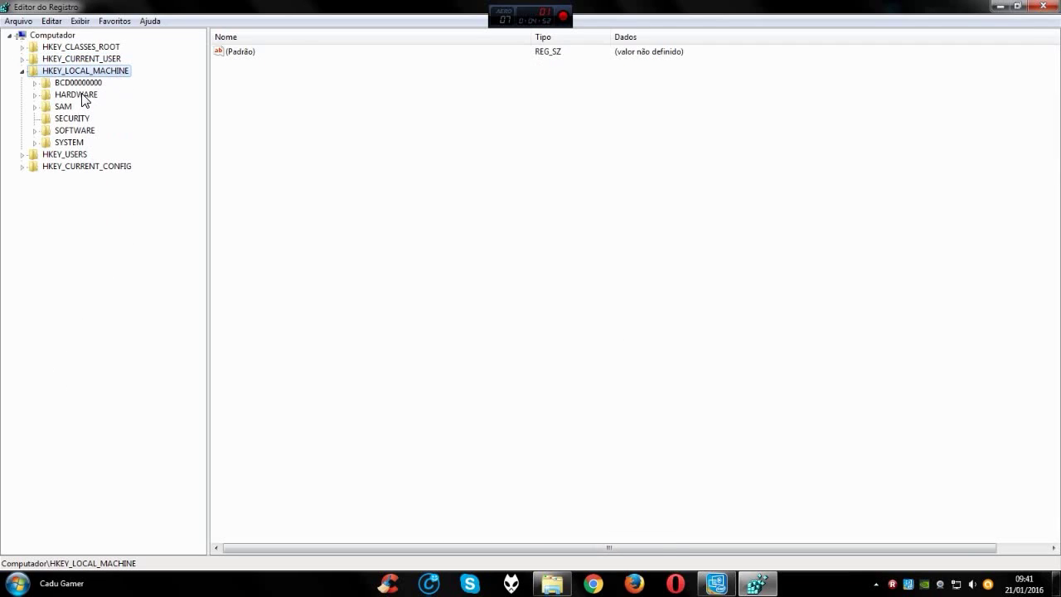
pyautogui.doubleClick(72, 143)
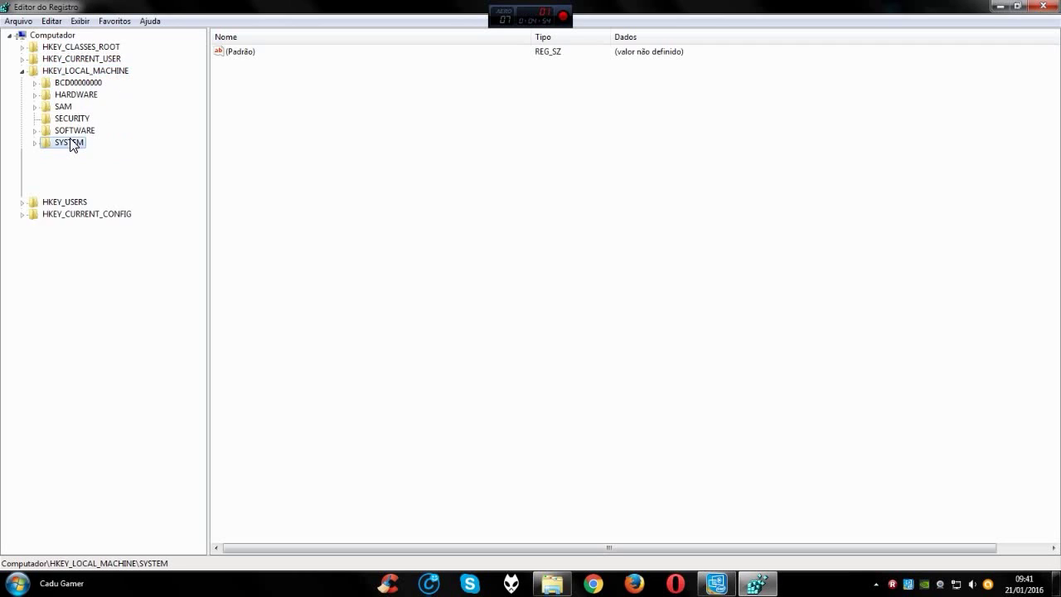
pyautogui.doubleClick(108, 179)
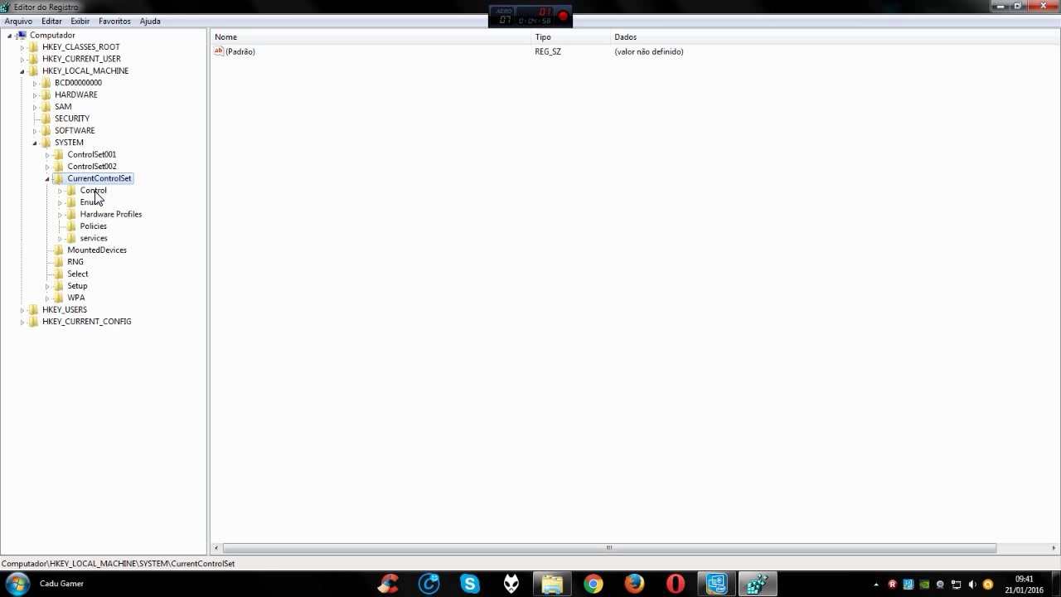
pyautogui.click(95, 191)
# Set the WaitToKillServiceTimeout value in the Control key to 4000
pyautogui.doubleClick(265, 153)
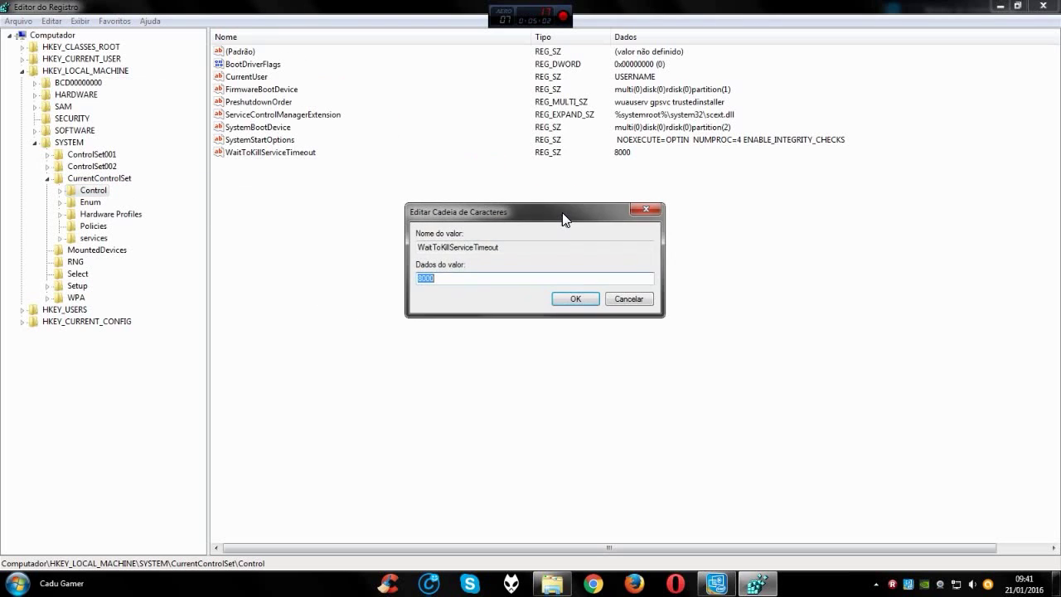
pyautogui.moveTo(501, 209); pyautogui.dragTo(503, 199)
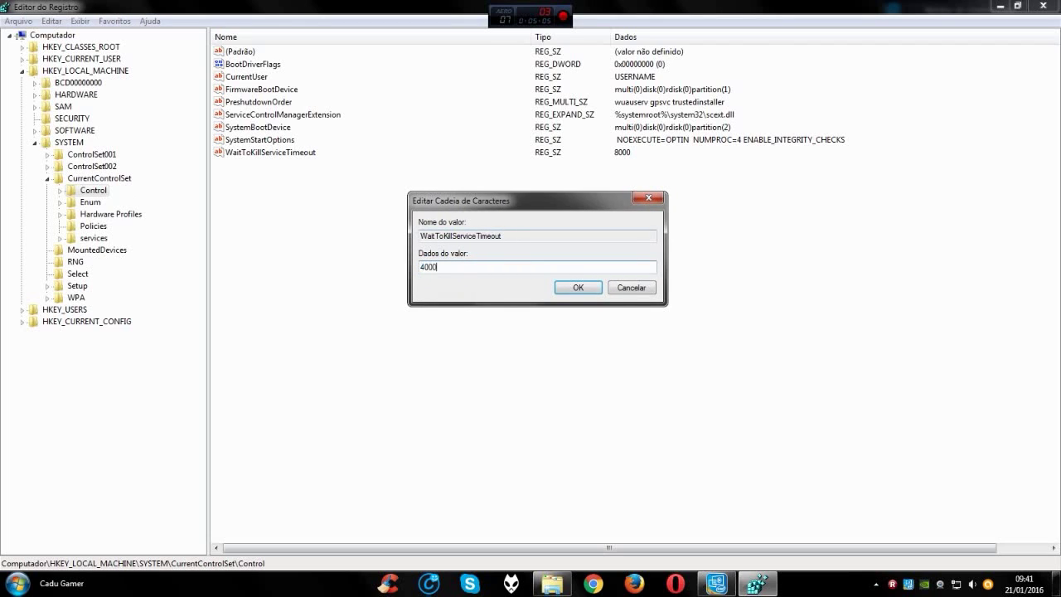
pyautogui.click(577, 288)
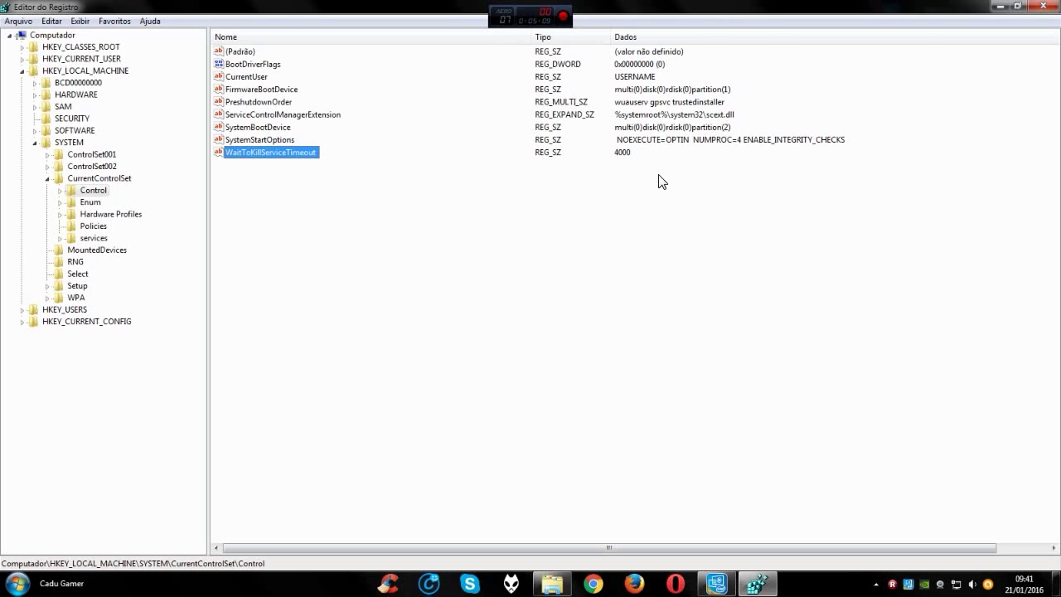
pyautogui.click(269, 137)
pyautogui.click(265, 147)
pyautogui.press('Up')
pyautogui.press('Down')
pyautogui.click(81, 22)
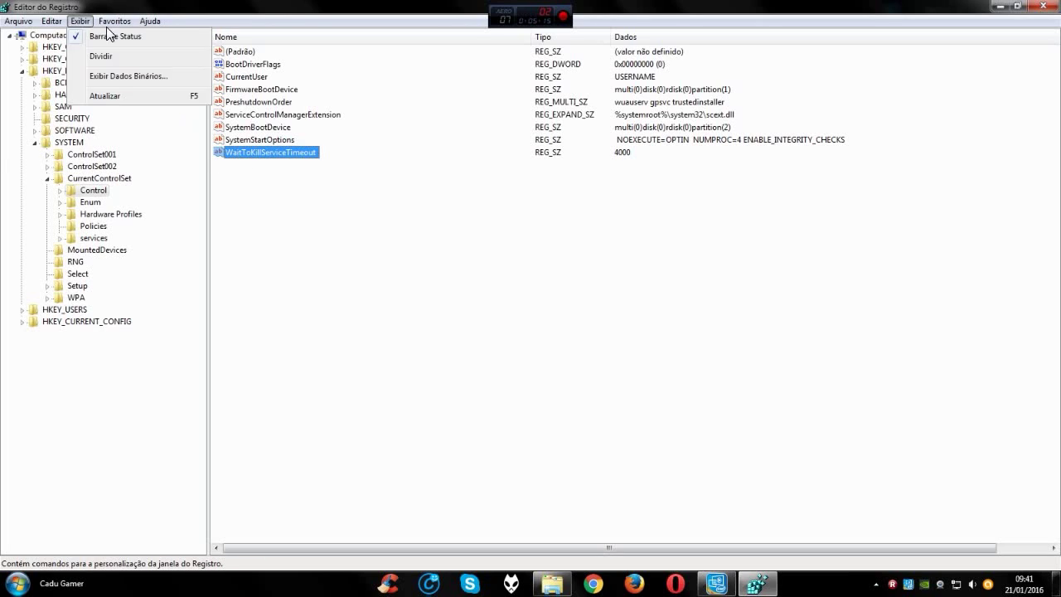
# Refresh the registry view and collapse the HKEY_LOCAL_MACHINE branch
pyautogui.click(98, 97)
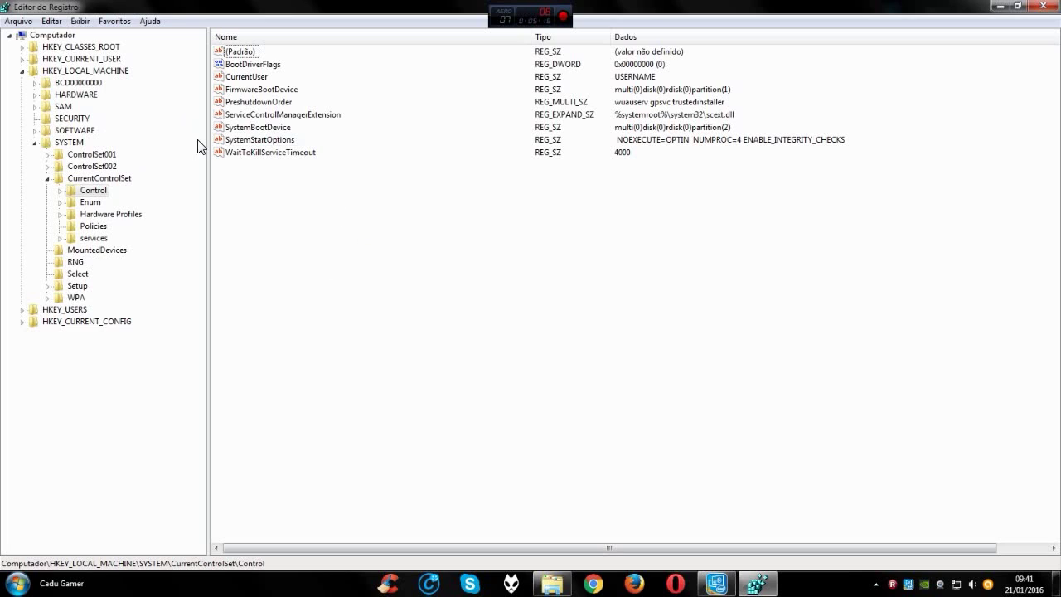
pyautogui.click(19, 21)
pyautogui.moveTo(93, 22)
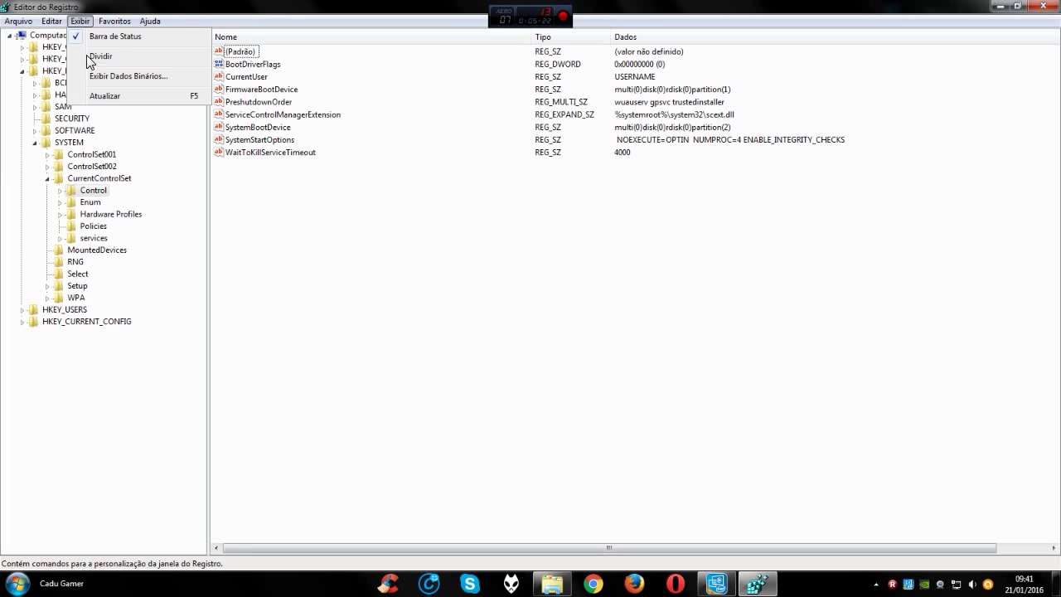
pyautogui.click(102, 96)
pyautogui.click(22, 71)
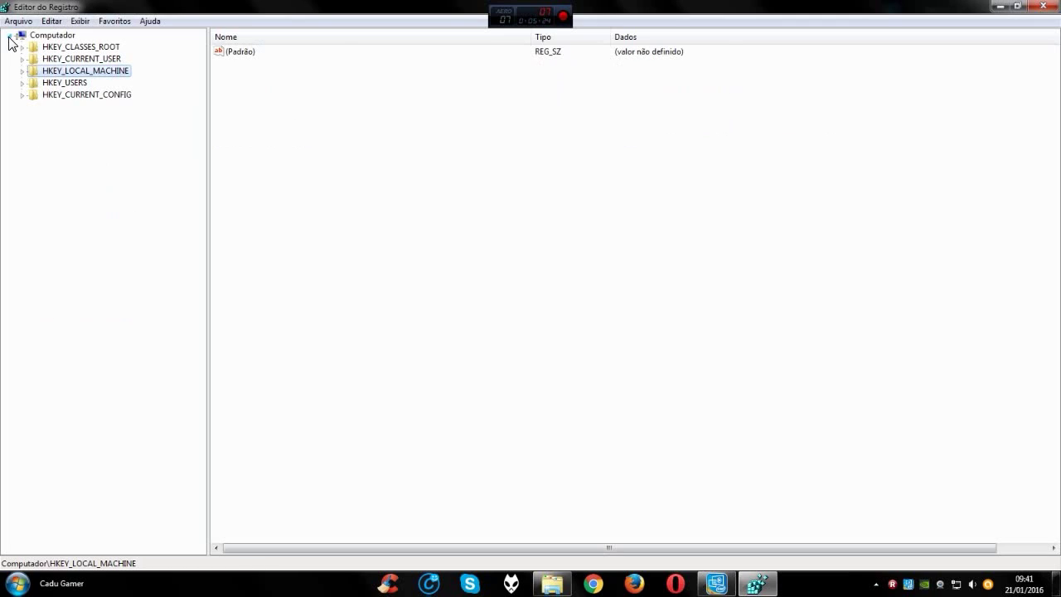
# Expand the HKEY_CURRENT_USER branch, refresh the registry view again and close the Registry Editor
pyautogui.doubleClick(110, 59)
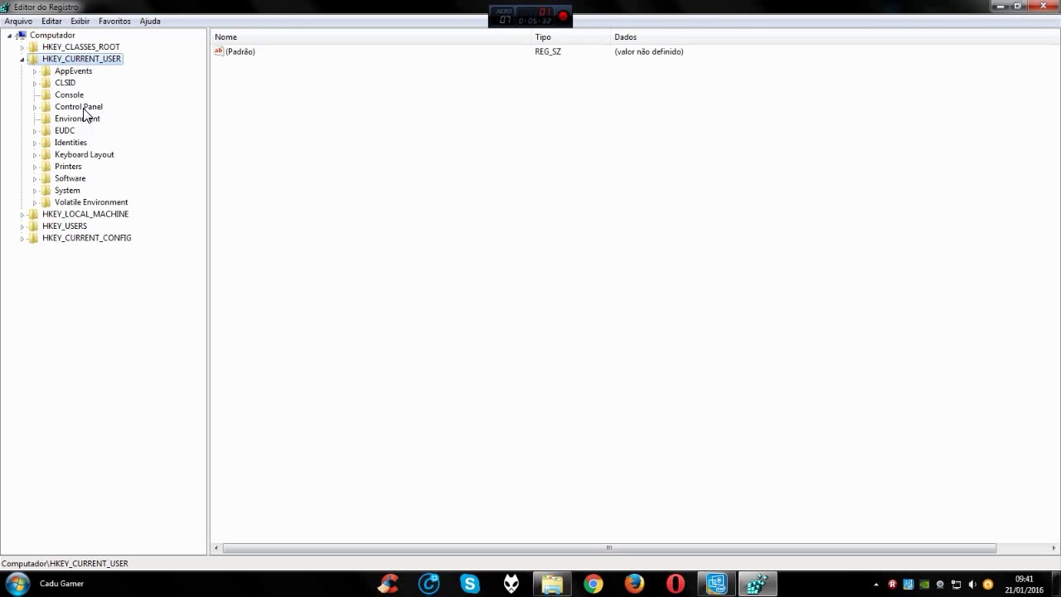
pyautogui.click(113, 22)
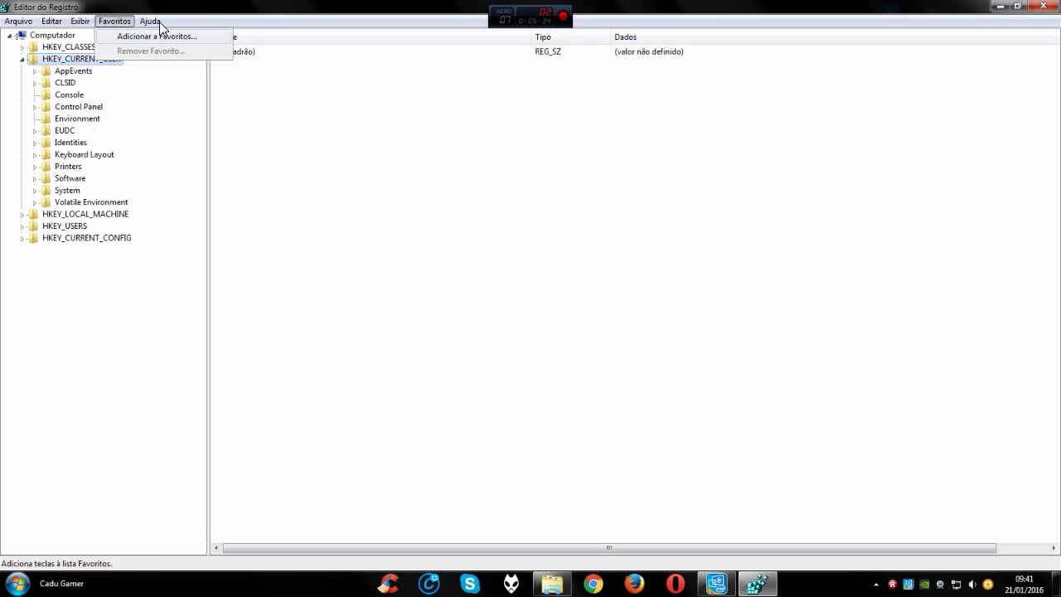
pyautogui.moveTo(153, 21)
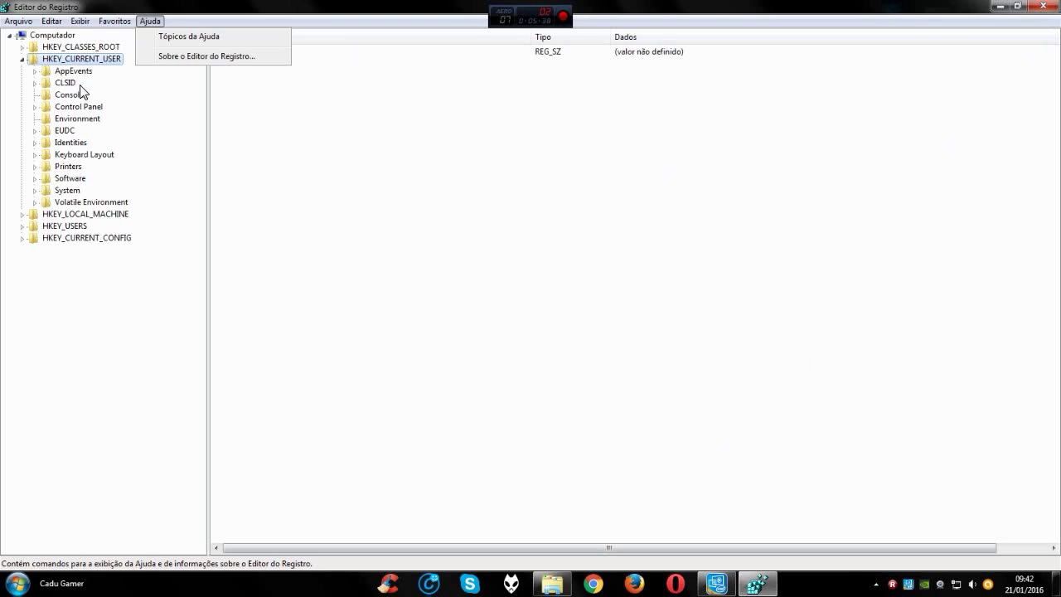
pyautogui.click(21, 31)
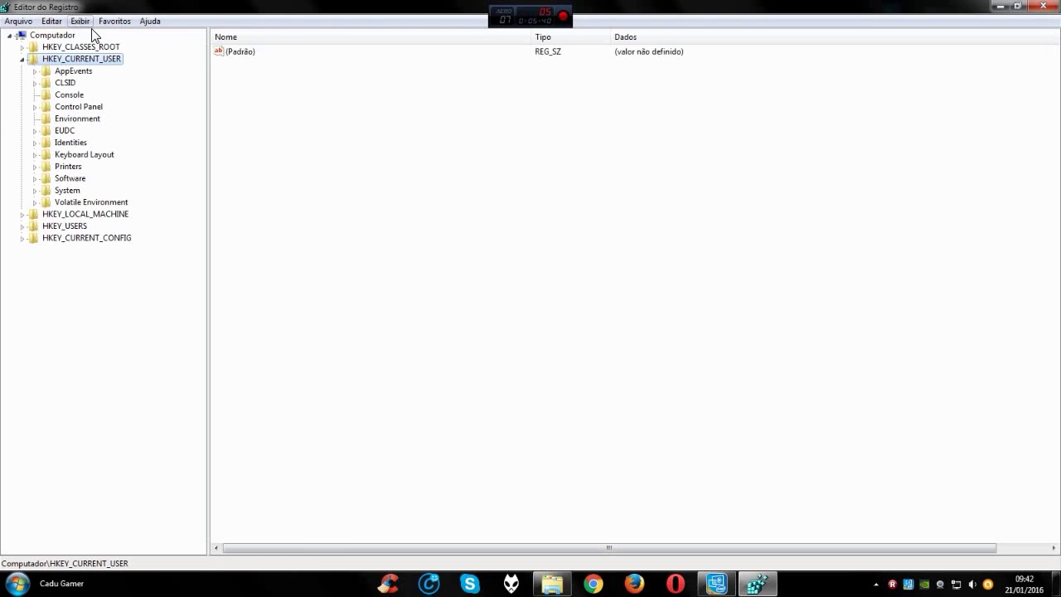
pyautogui.click(80, 21)
pyautogui.click(105, 96)
pyautogui.click(1042, 7)
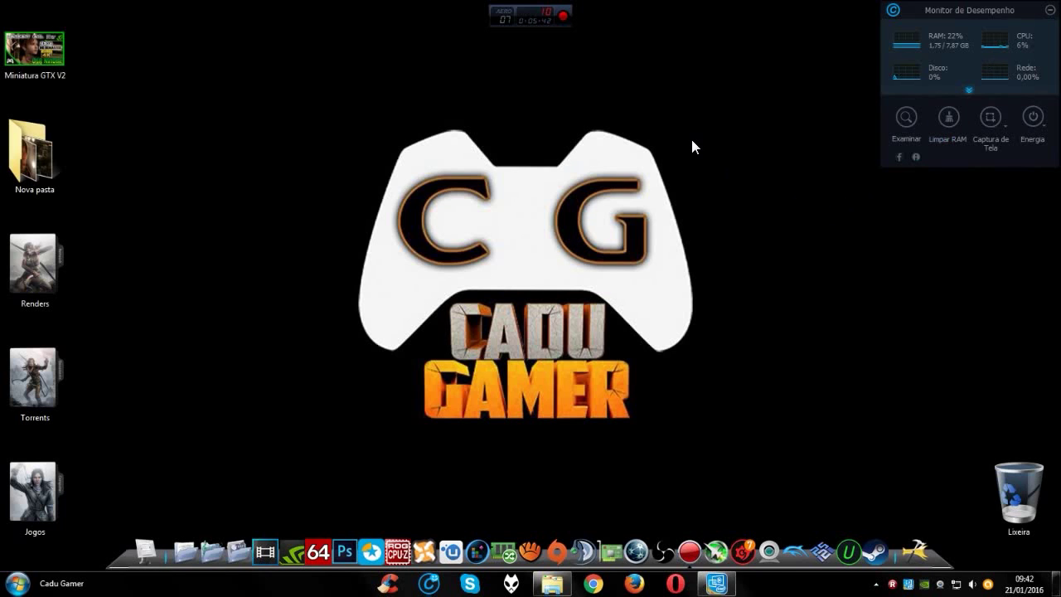
pyautogui.rightClick(749, 199)
pyautogui.click(748, 185)
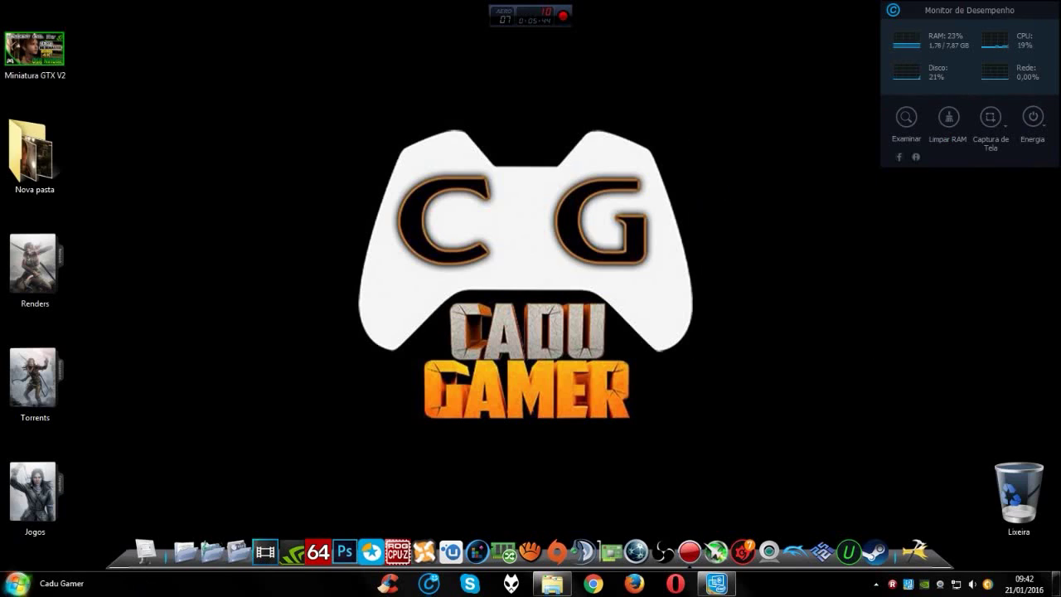
pyautogui.click(16, 583)
pyautogui.click(213, 449)
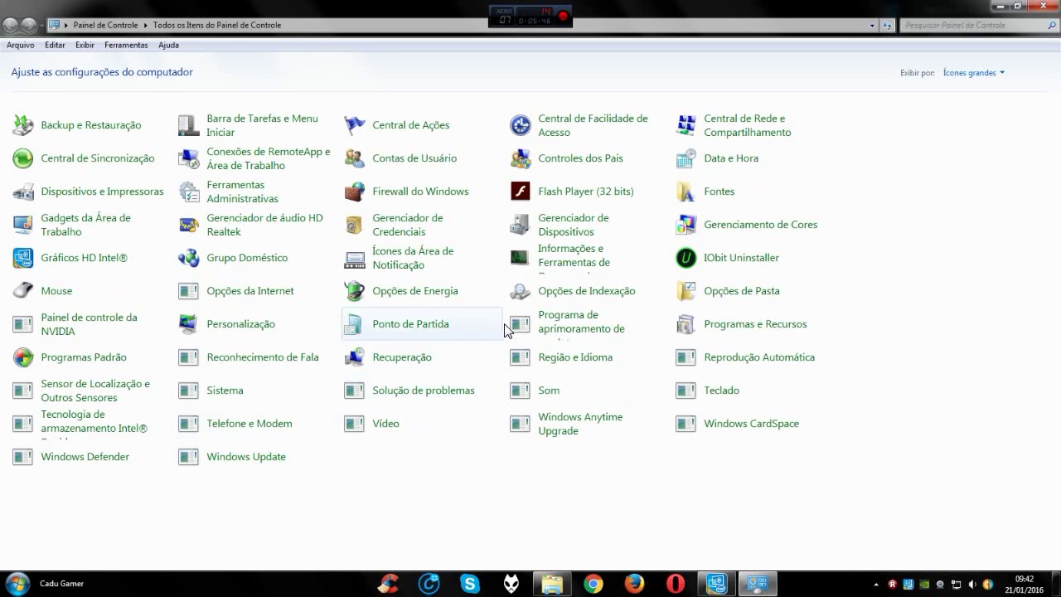
pyautogui.click(236, 190)
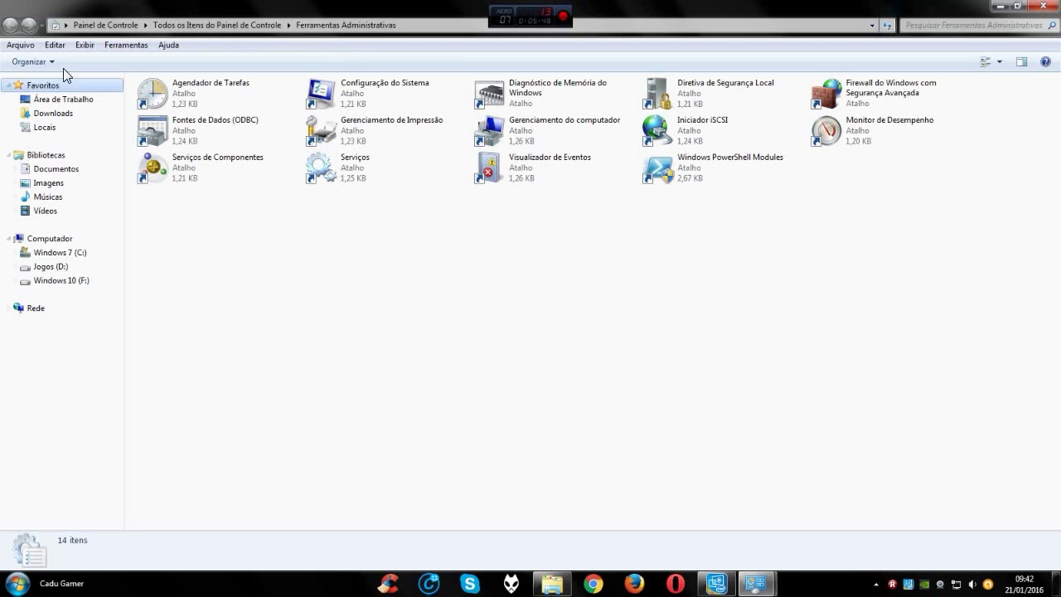
pyautogui.click(1045, 6)
# Open System Configuration (Configuração do Sistema) from the Control Panel's Administrative Tools
pyautogui.click(17, 582)
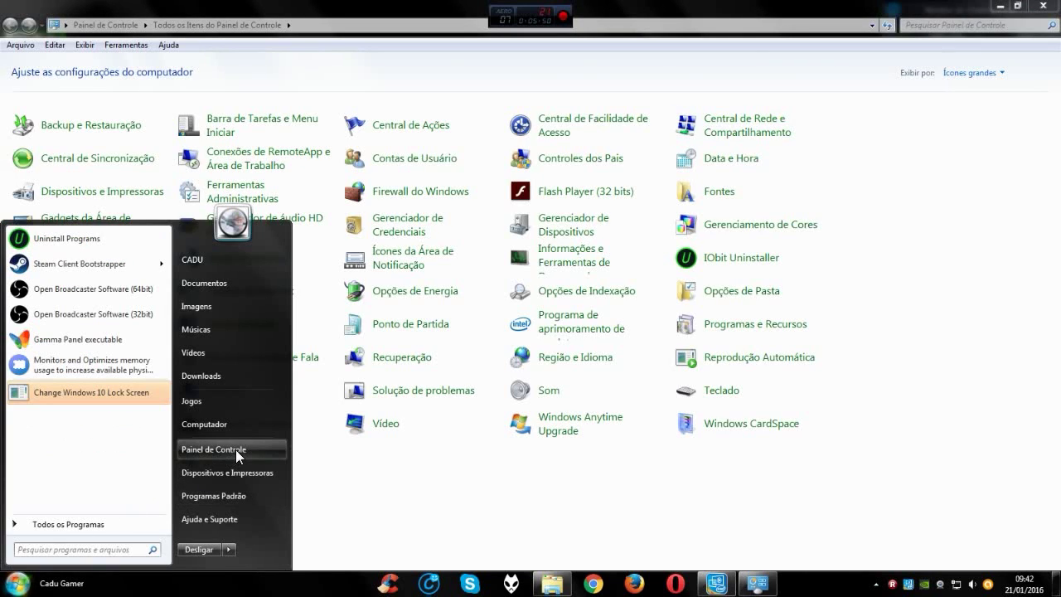
pyautogui.click(241, 207)
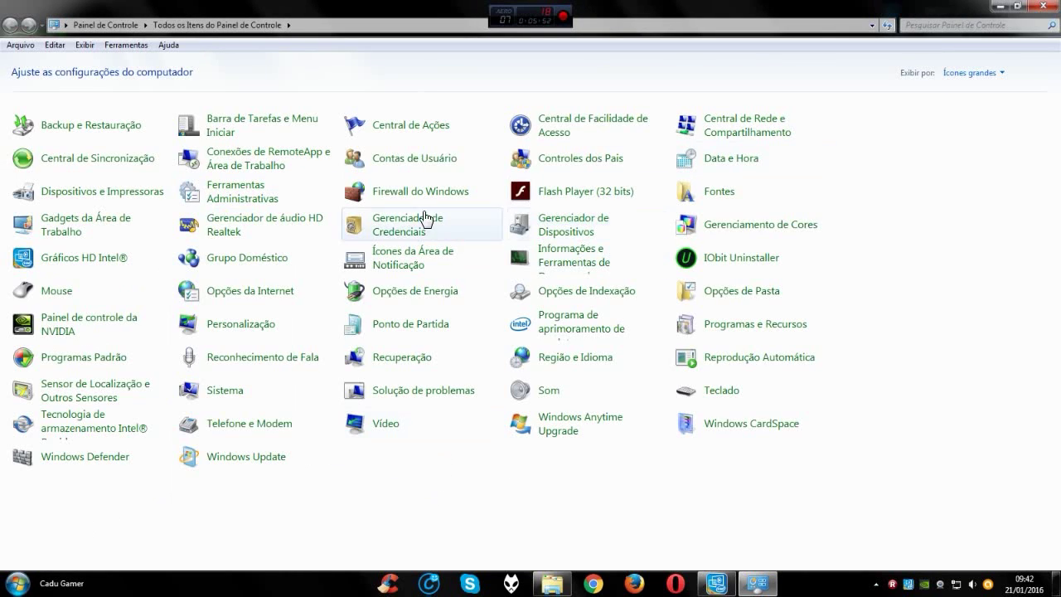
pyautogui.click(243, 198)
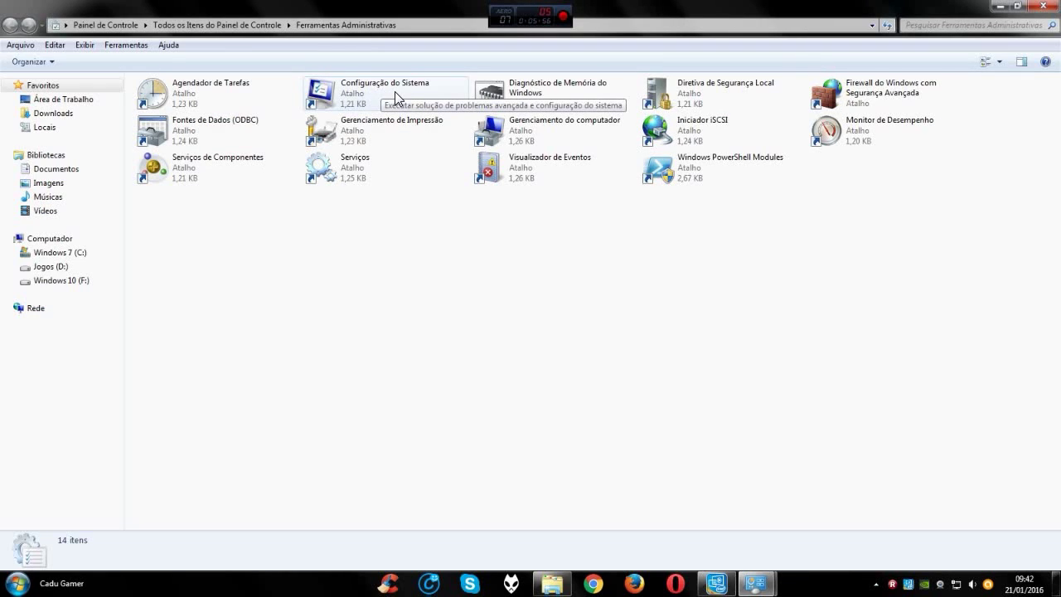
pyautogui.doubleClick(361, 97)
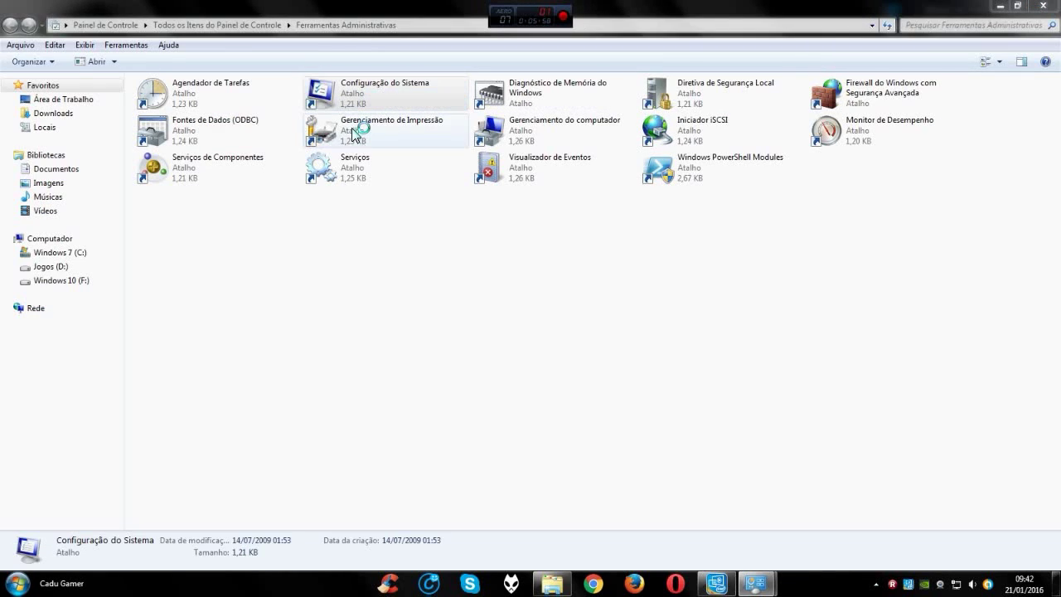
pyautogui.moveTo(403, 171); pyautogui.dragTo(365, 152)
# View the list of programs loaded at startup and widen its item name column to make the full names readable
pyautogui.click(377, 170)
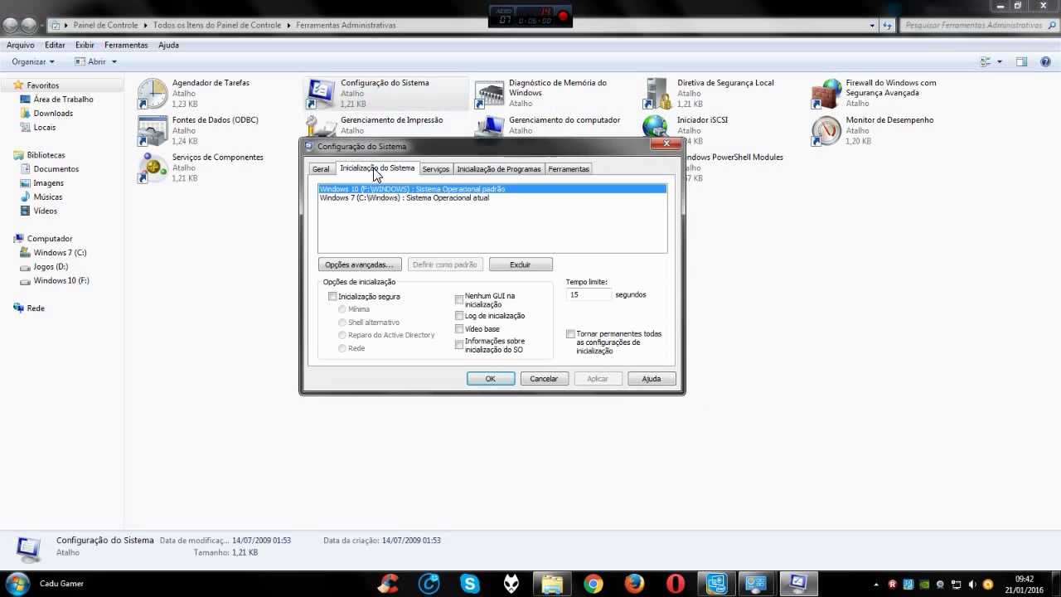
pyautogui.click(437, 169)
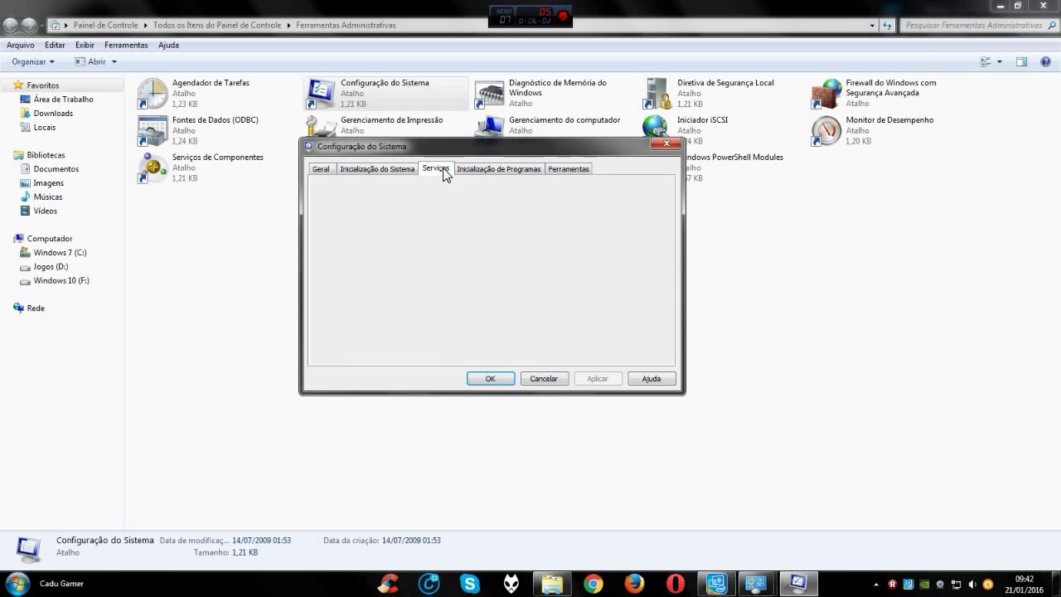
pyautogui.click(487, 169)
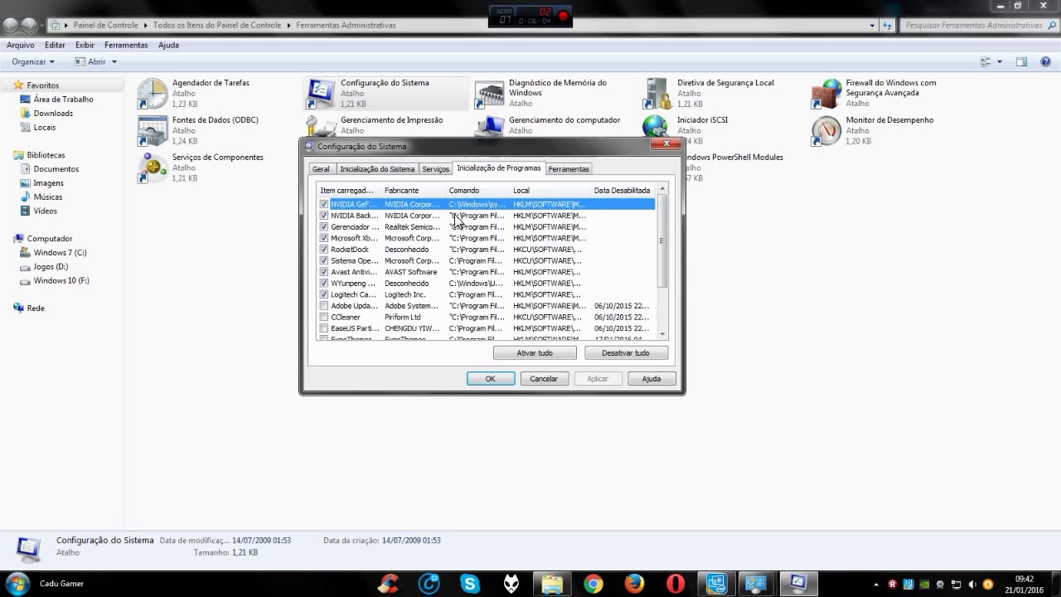
pyautogui.moveTo(382, 190); pyautogui.dragTo(457, 191)
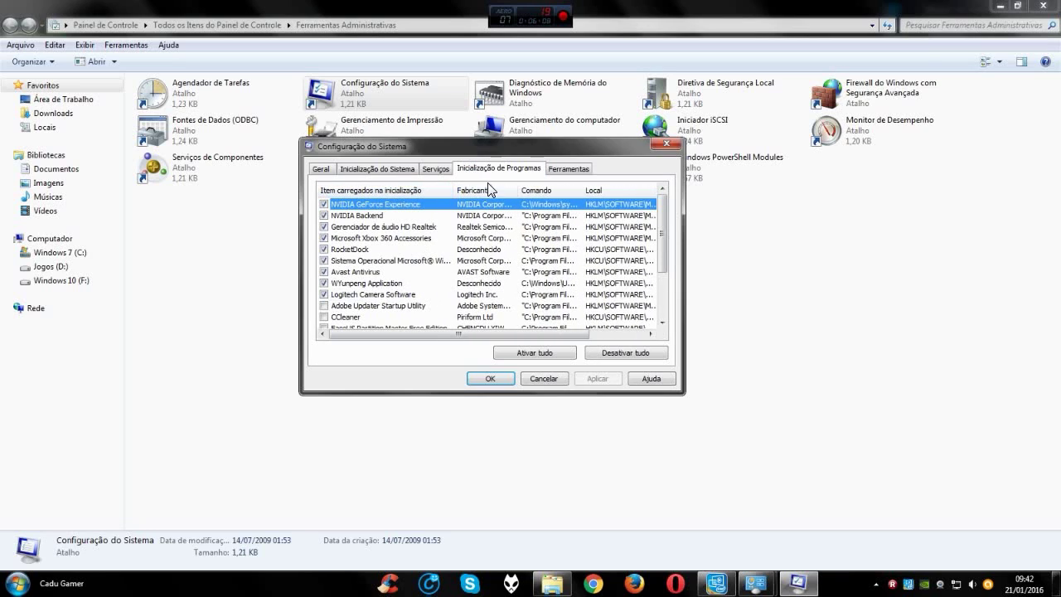
# Hide all Microsoft services in the System Configuration services list and widen the service name column
pyautogui.click(451, 170)
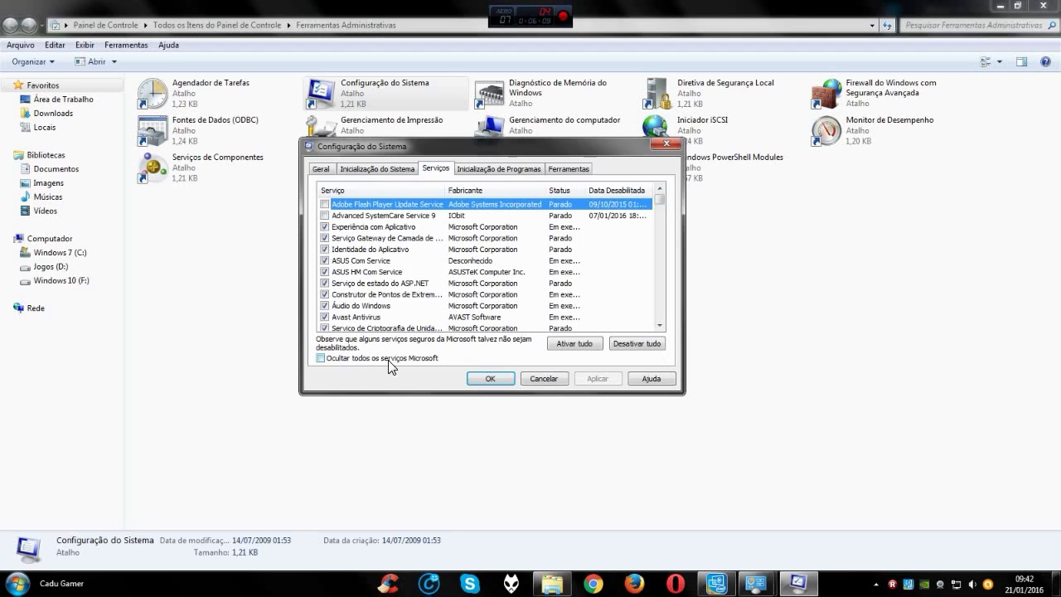
pyautogui.click(320, 358)
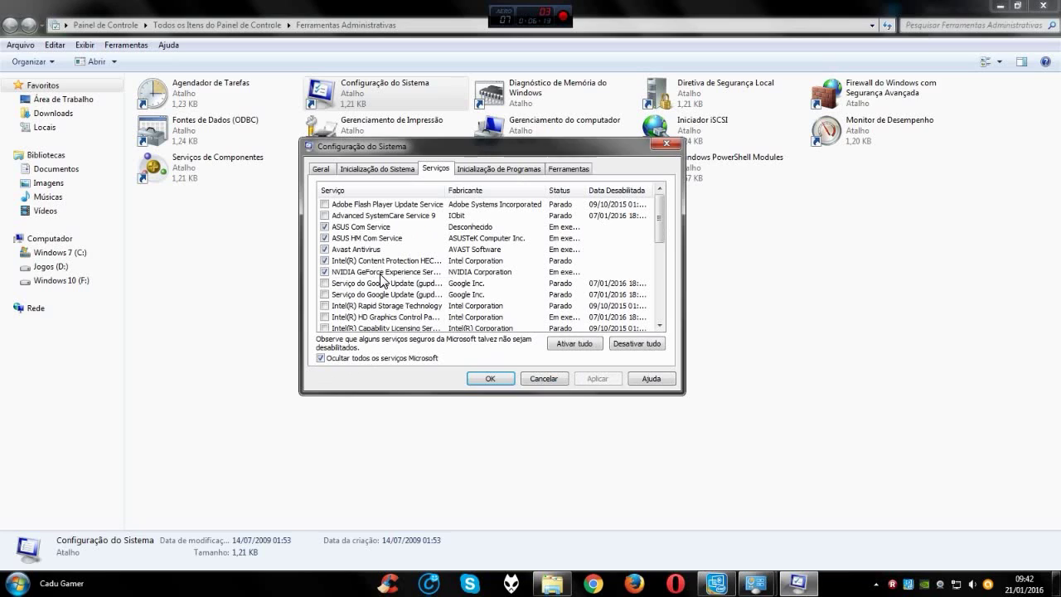
pyautogui.moveTo(446, 190); pyautogui.dragTo(495, 193)
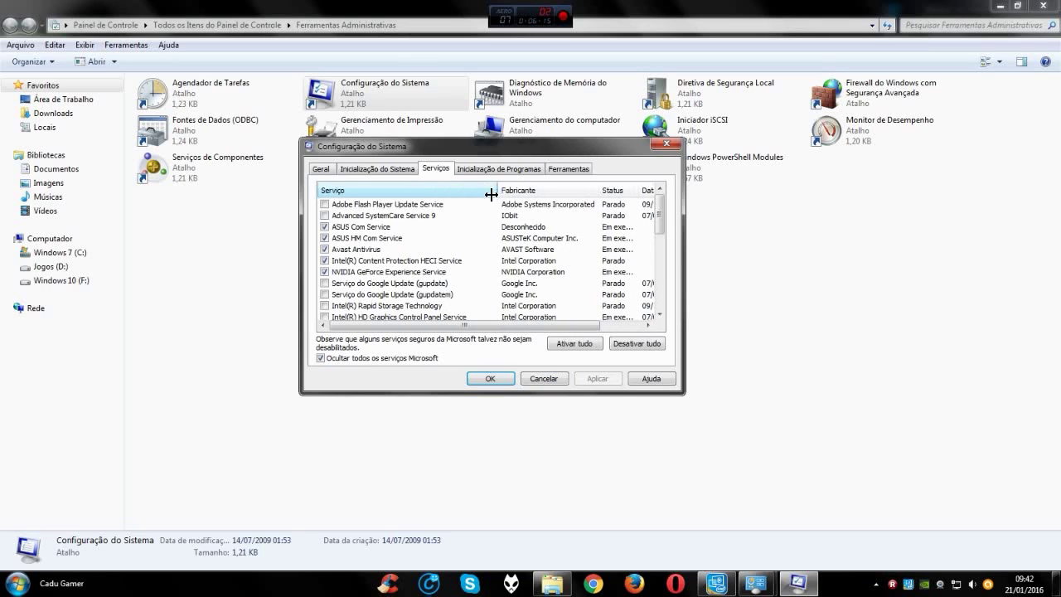
# Examine the non-Microsoft services to see which ASUS, Avast, Intel, NVIDIA and other entries are enabled or disabled
pyautogui.click(375, 228)
pyautogui.click(370, 249)
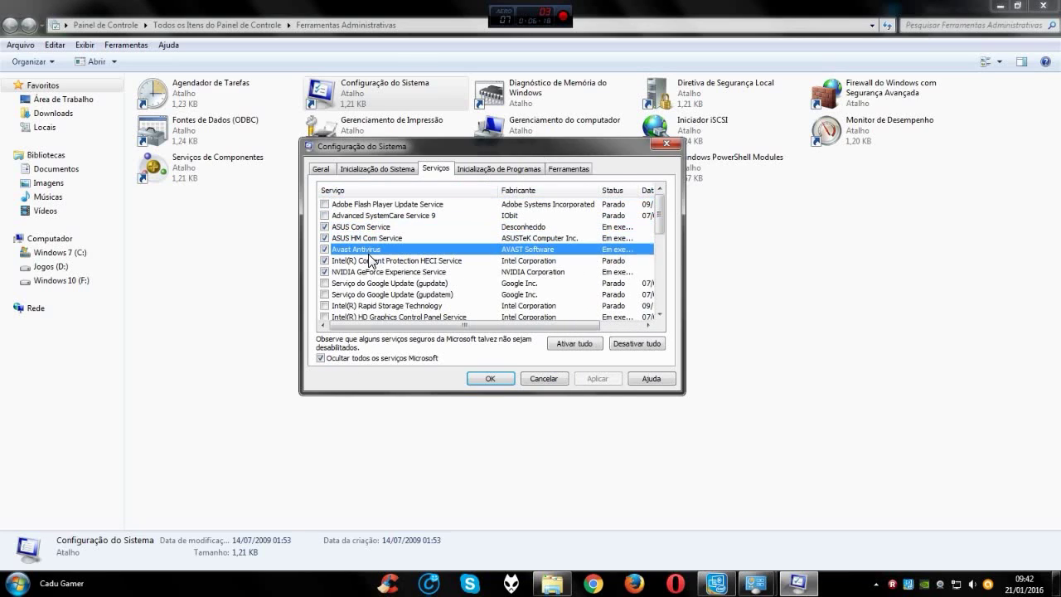
pyautogui.click(371, 261)
pyautogui.click(377, 272)
pyautogui.scroll(-2, 378, 275)
pyautogui.scroll(2, 380, 277)
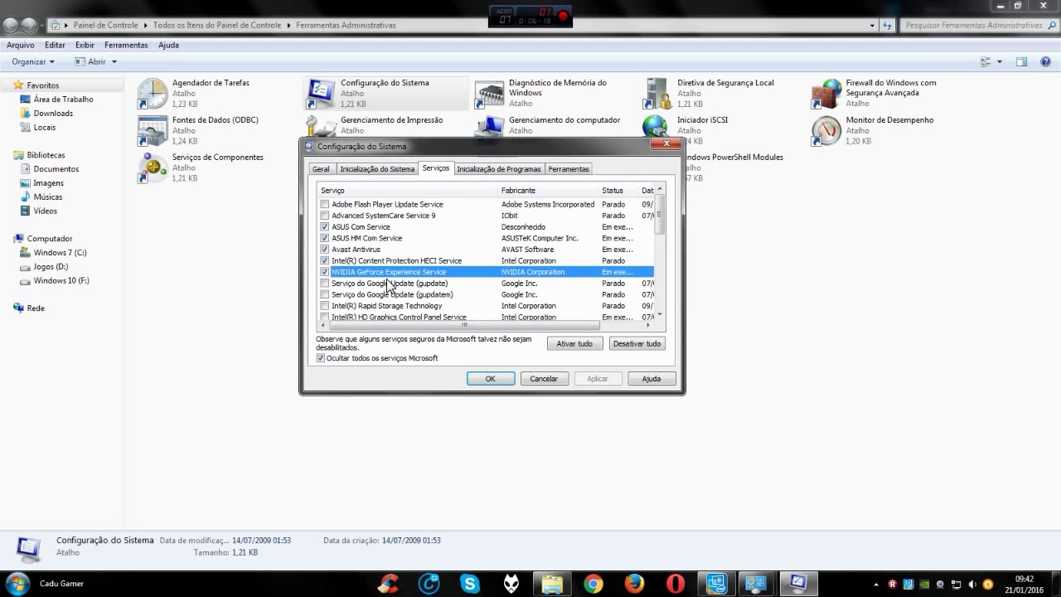
pyautogui.scroll(-6, 423, 222)
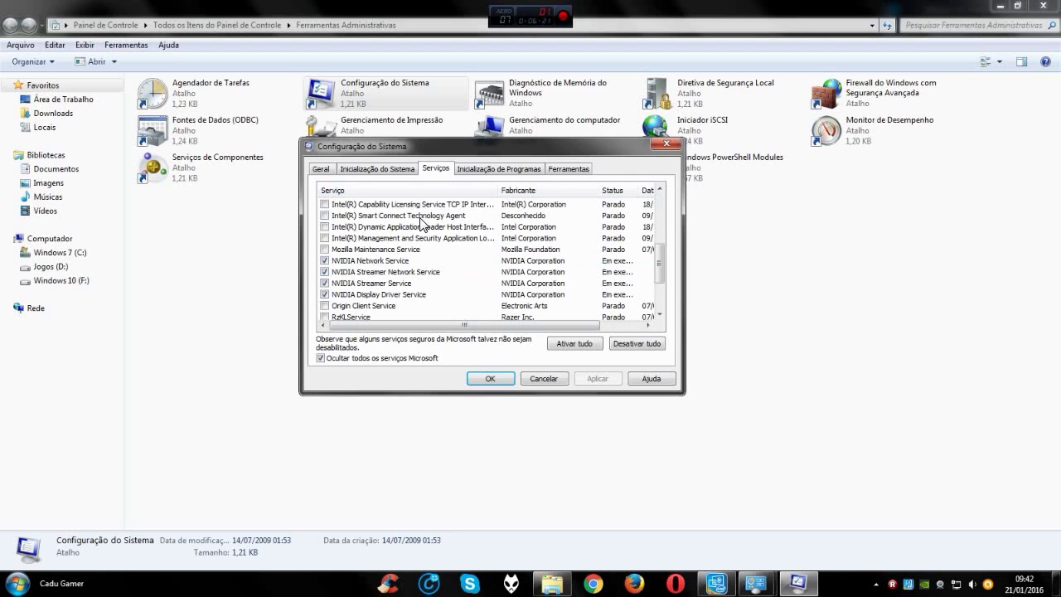
pyautogui.click(368, 281)
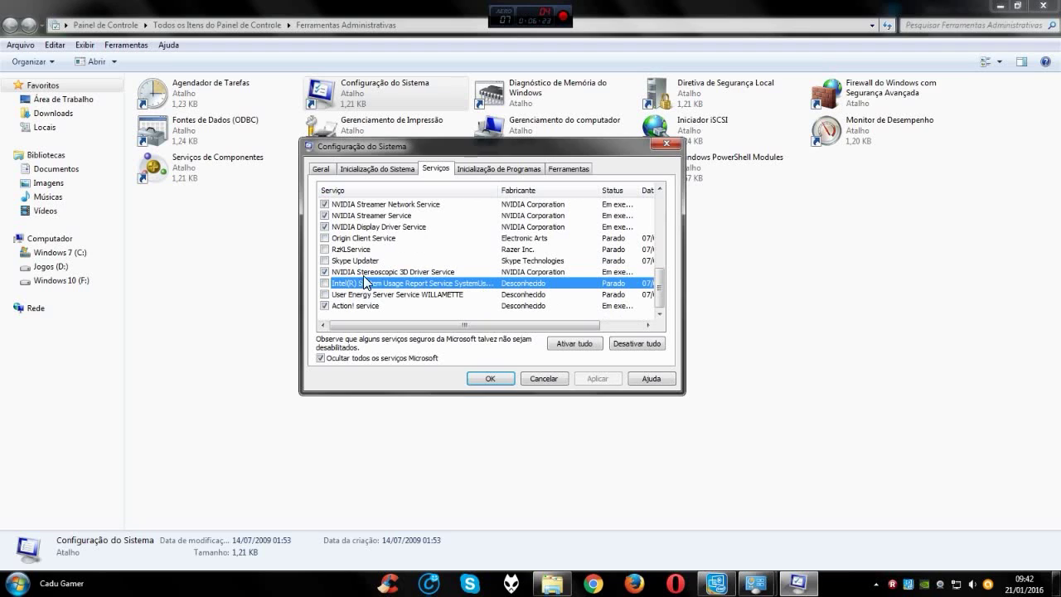
pyautogui.click(371, 274)
pyautogui.click(378, 305)
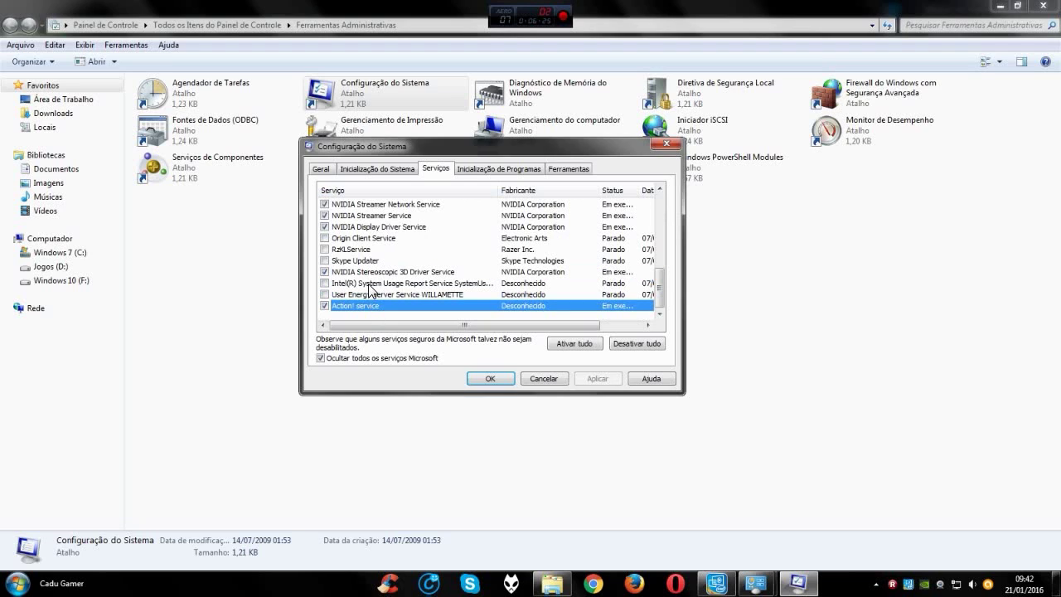
pyautogui.click(373, 227)
pyautogui.scroll(5, 373, 225)
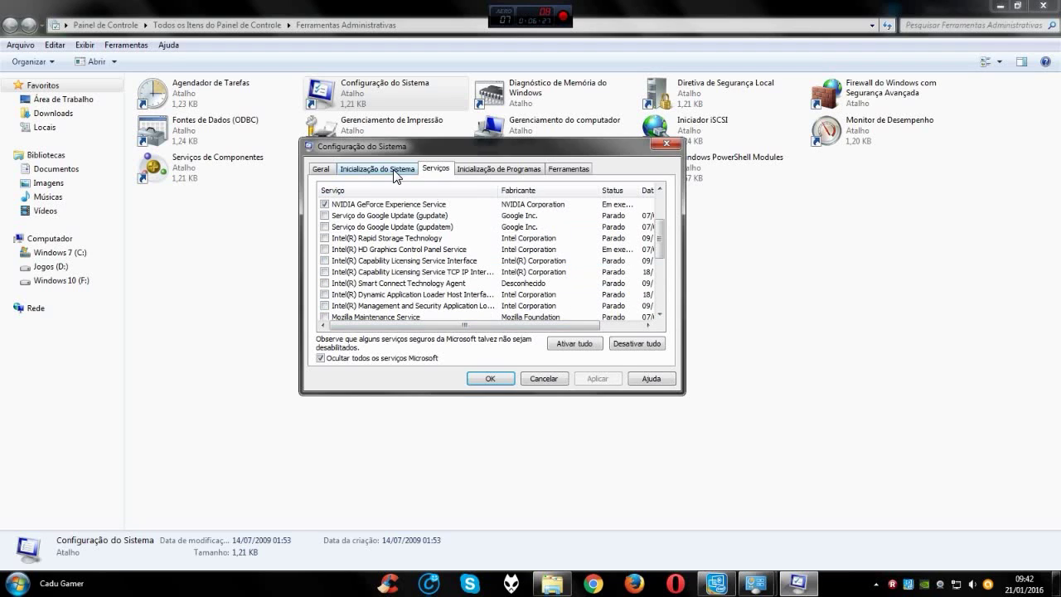
# Set the number of processors to 4 in the advanced boot options of the Windows 10 entry
pyautogui.click(377, 168)
pyautogui.click(381, 265)
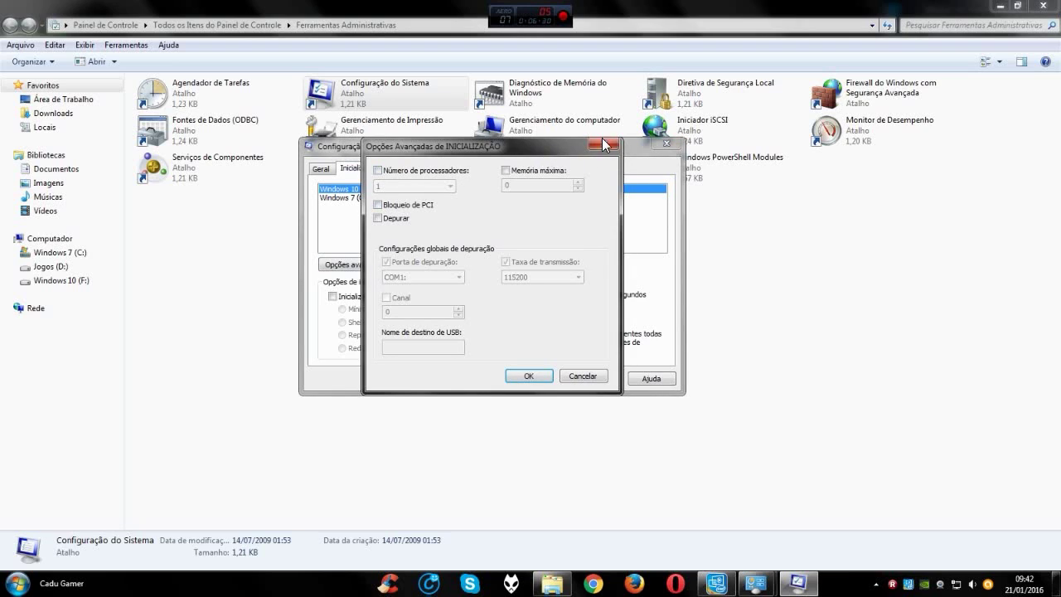
pyautogui.press('Escape')
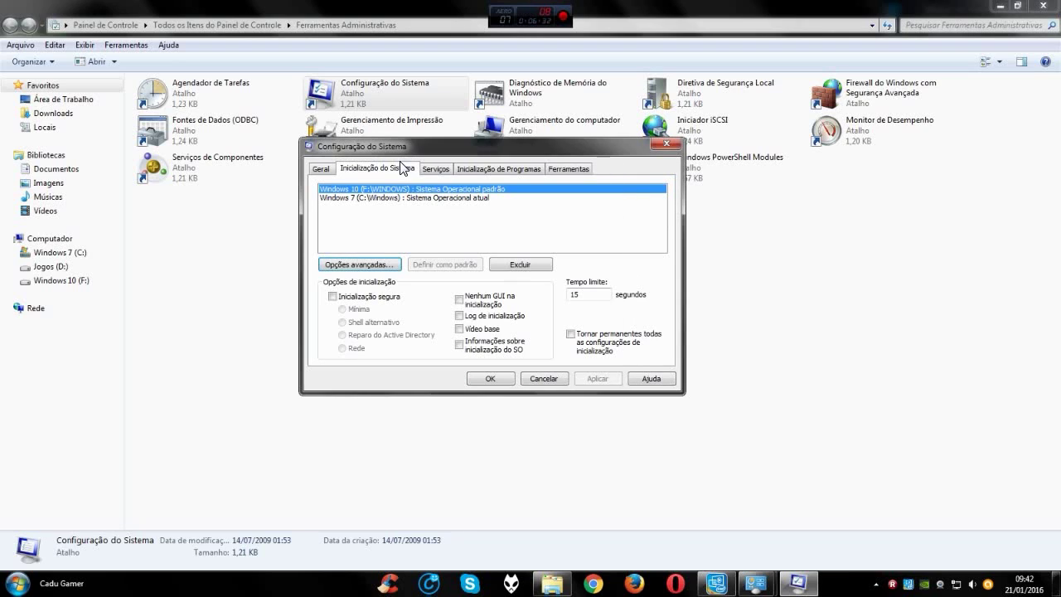
pyautogui.click(363, 265)
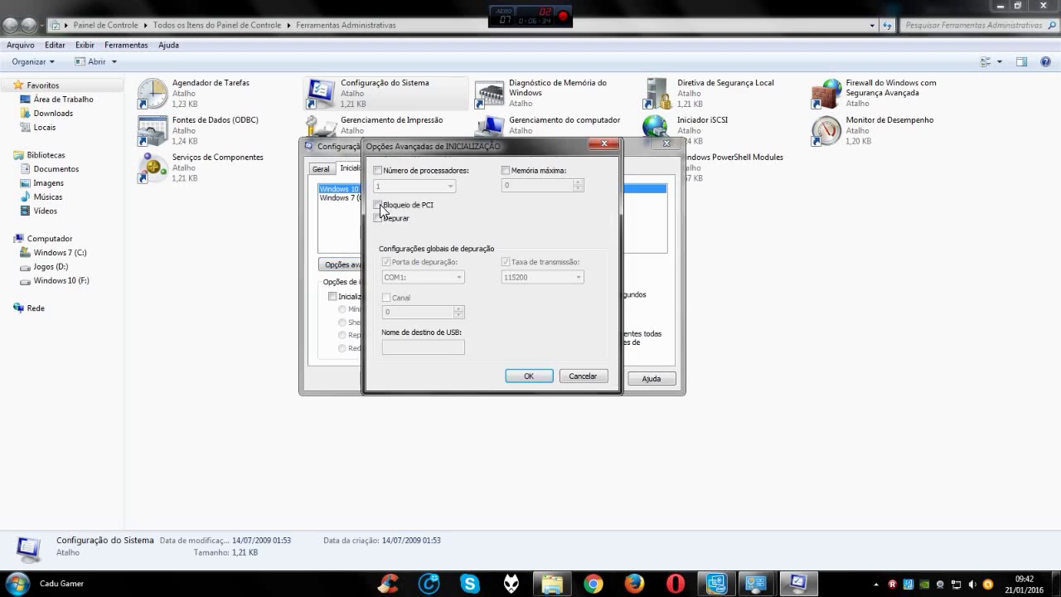
pyautogui.click(408, 184)
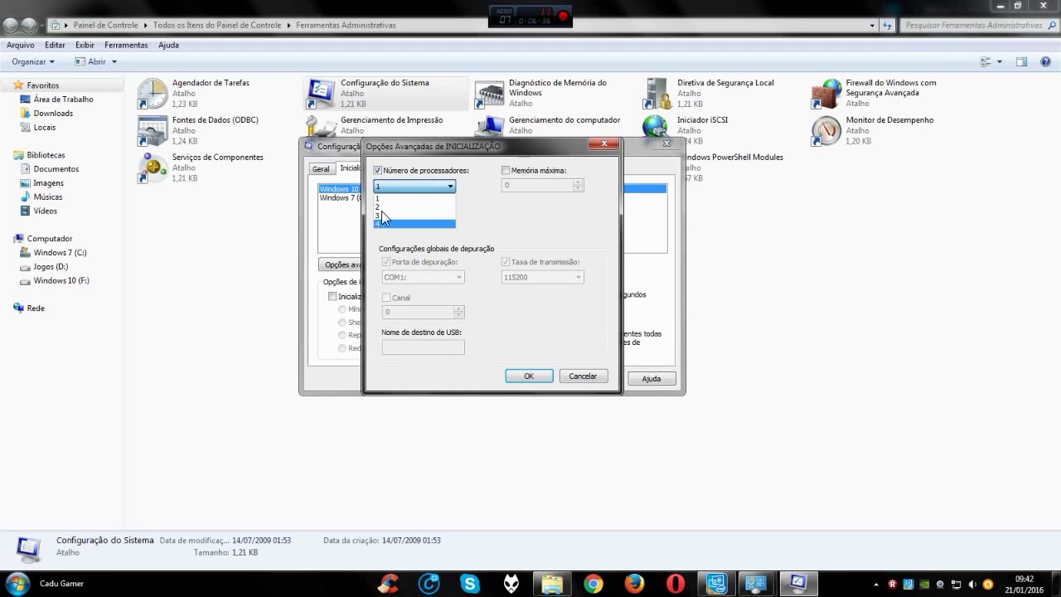
pyautogui.click(380, 221)
pyautogui.click(528, 375)
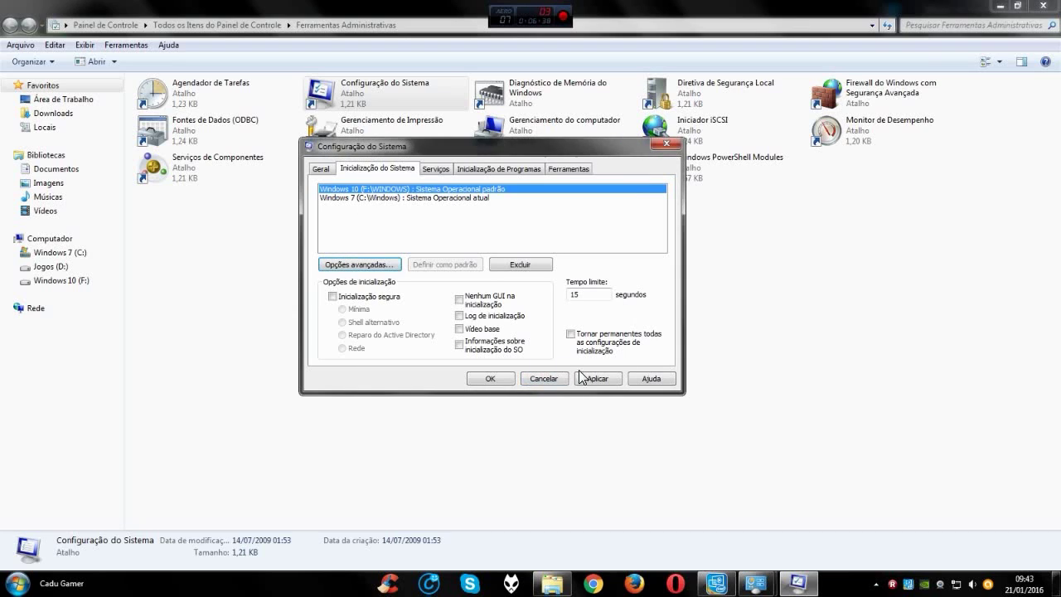
# Accept the System Configuration settings and return to the full list of Control Panel items
pyautogui.click(569, 168)
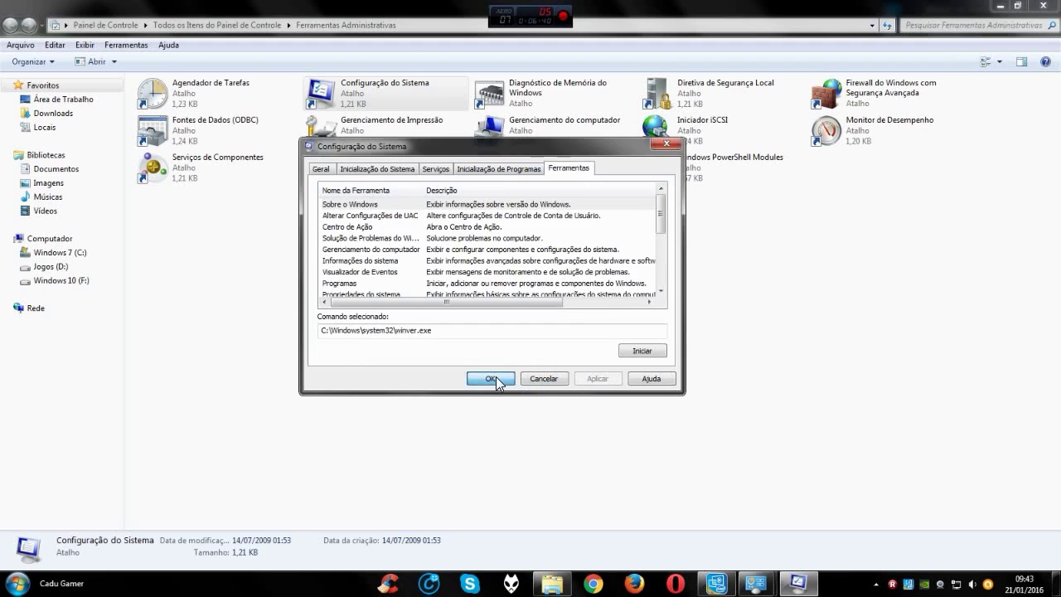
pyautogui.click(495, 376)
pyautogui.rightClick(680, 268)
pyautogui.click(718, 319)
pyautogui.press('BackSpace')
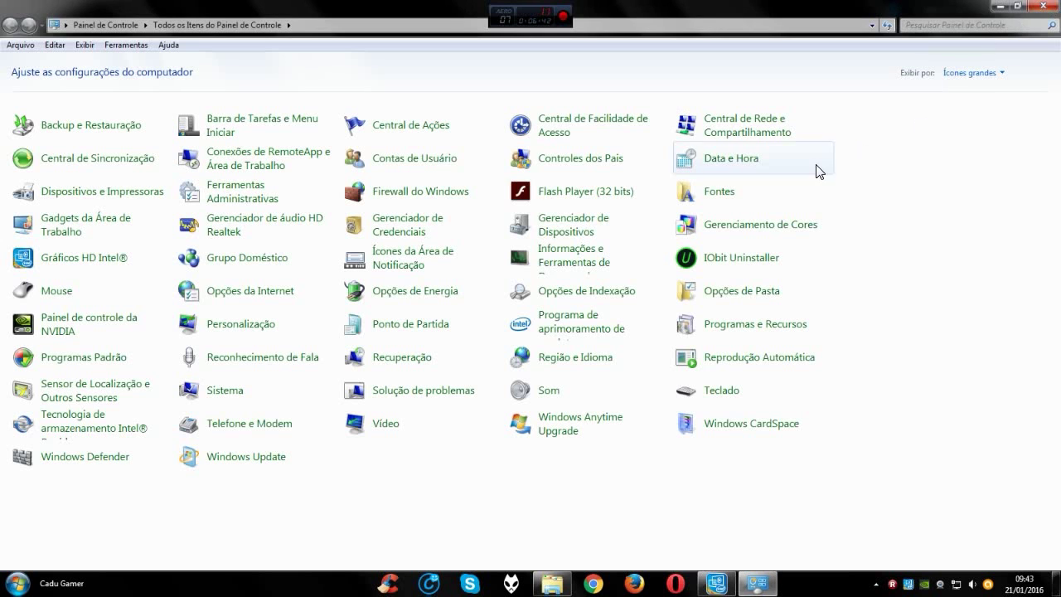
# Close the Control Panel and open CCleaner from the desktop
pyautogui.hotkey('alt', 'F4')
pyautogui.rightClick(654, 280)
pyautogui.click(654, 284)
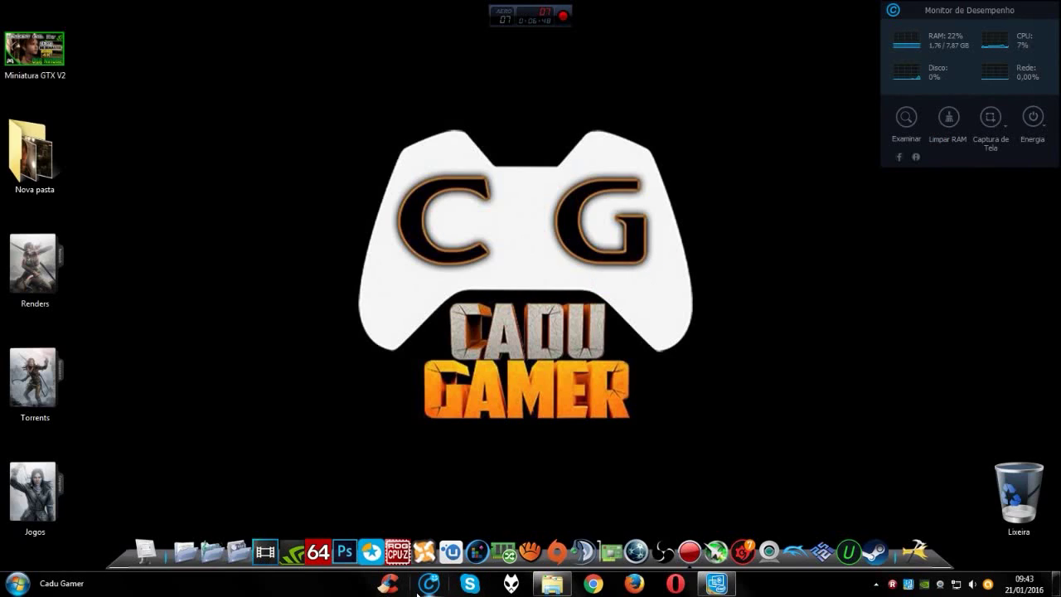
pyautogui.click(387, 584)
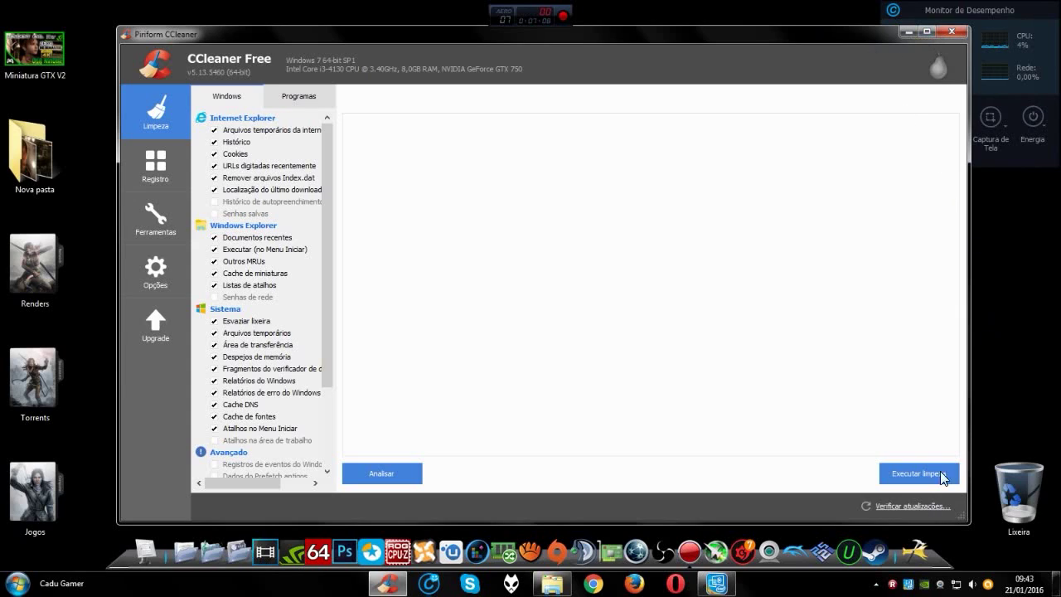
pyautogui.click(1032, 279)
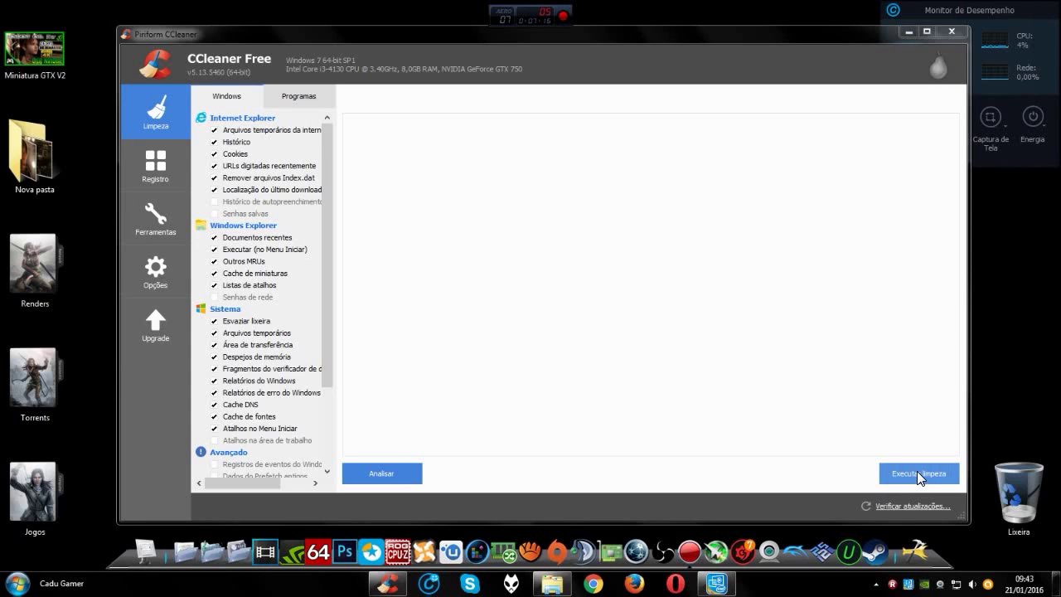
# Include old Prefetch data (Dados do Prefetch antigos) in the advanced Windows cleaning items
pyautogui.moveTo(323, 184); pyautogui.dragTo(277, 350)
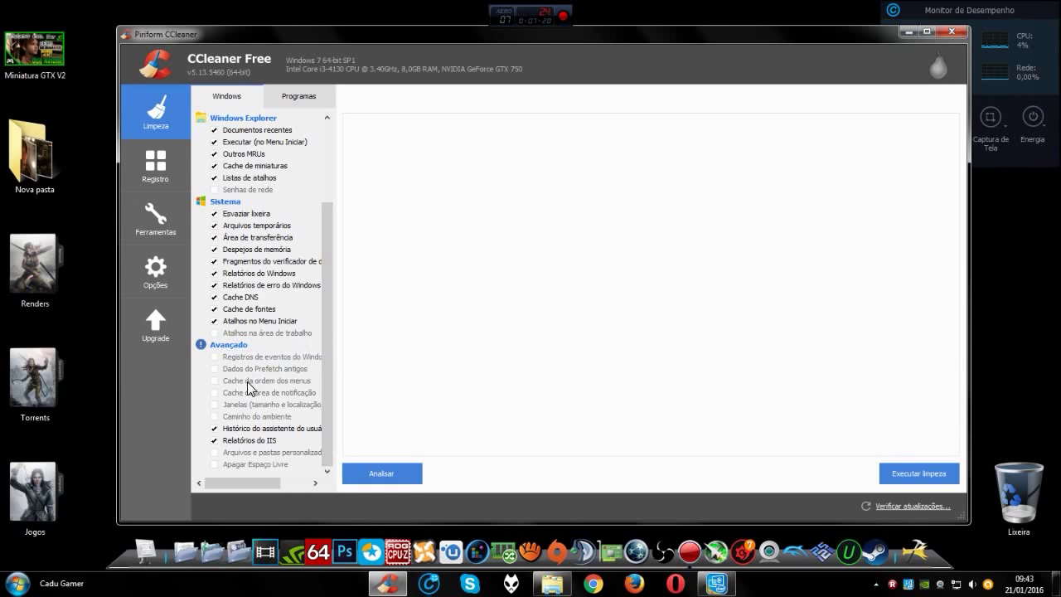
pyautogui.click(214, 369)
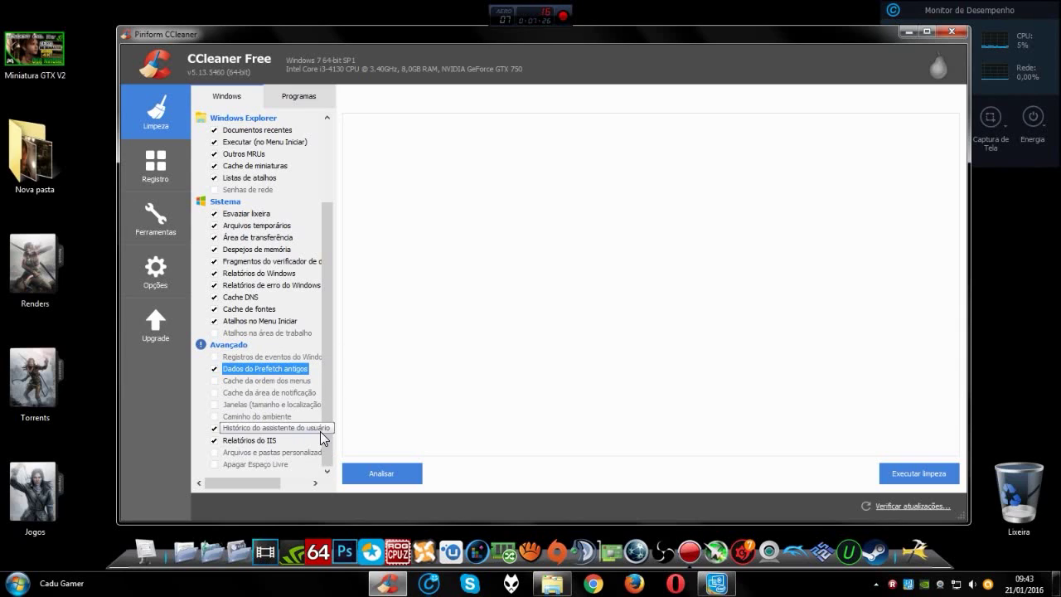
pyautogui.scroll(5, 327, 331)
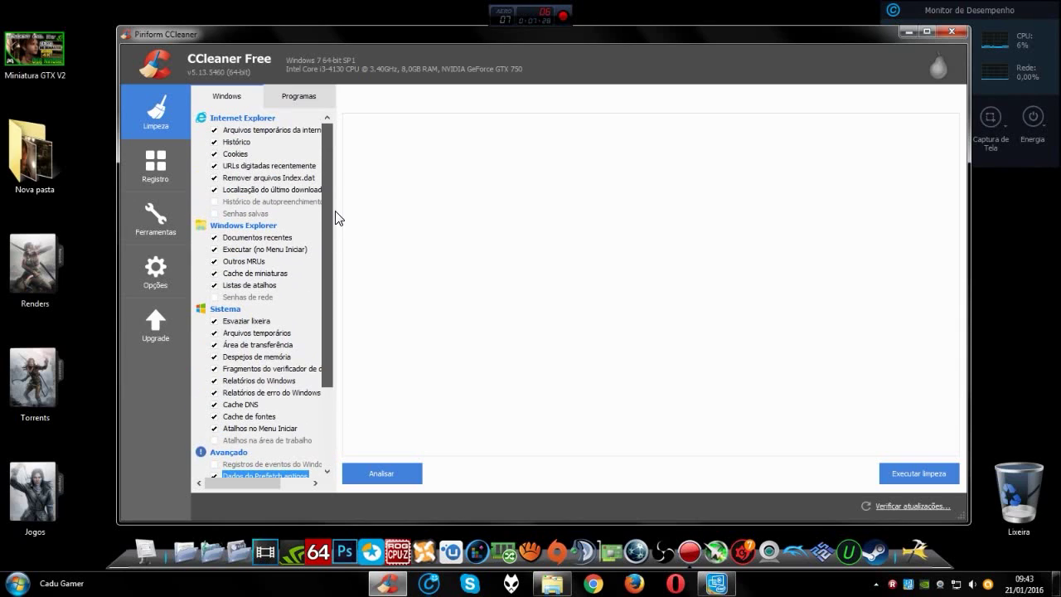
# Compare the cleaning options for Firefox, Opera and Google Chrome with the Windows cleaning options
pyautogui.click(300, 100)
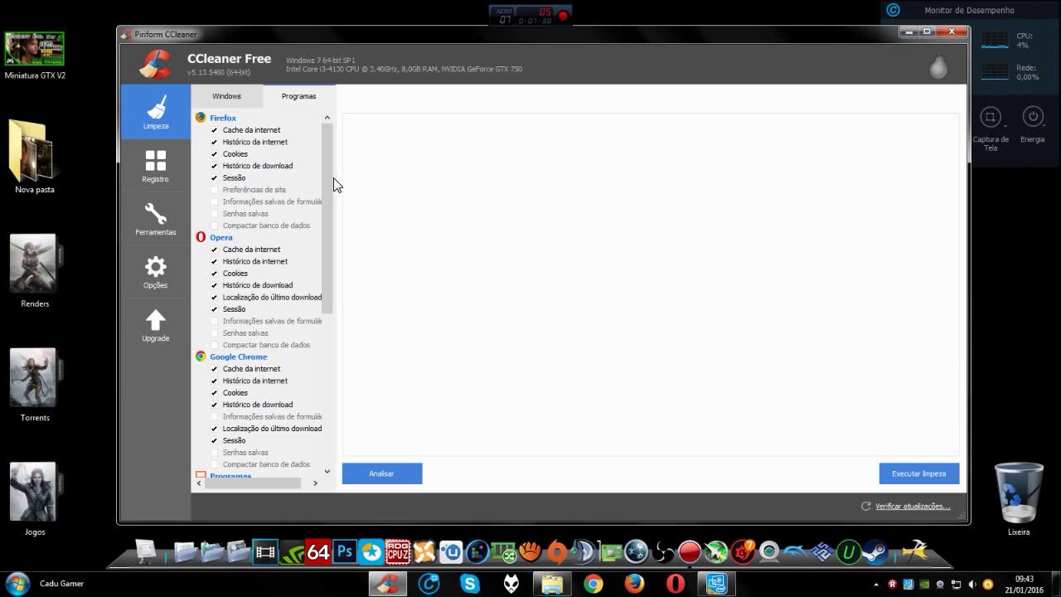
pyautogui.moveTo(331, 252); pyautogui.dragTo(325, 224)
pyautogui.click(227, 98)
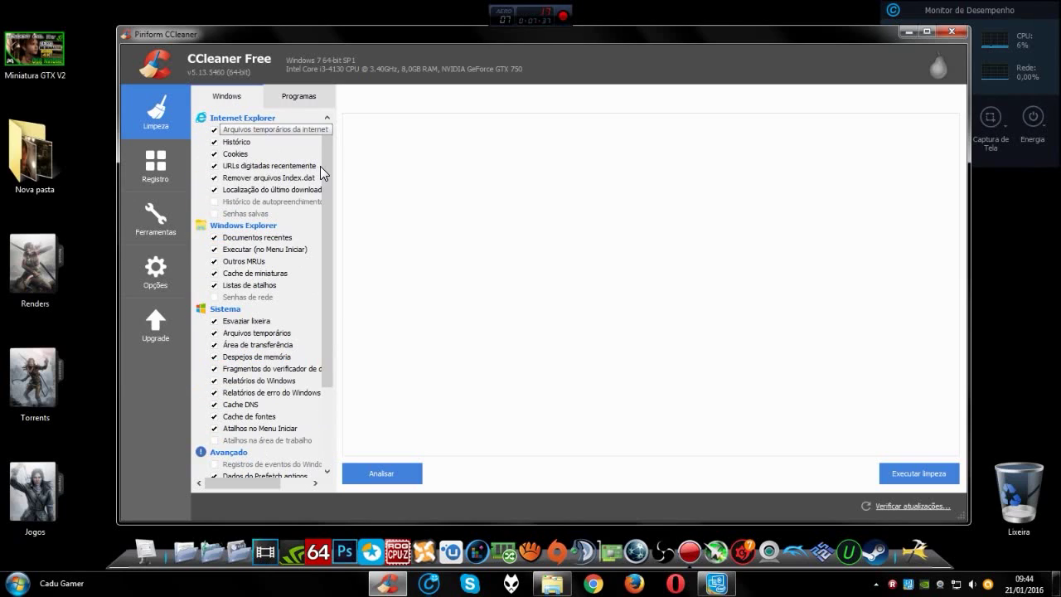
pyautogui.moveTo(332, 178); pyautogui.dragTo(302, 77)
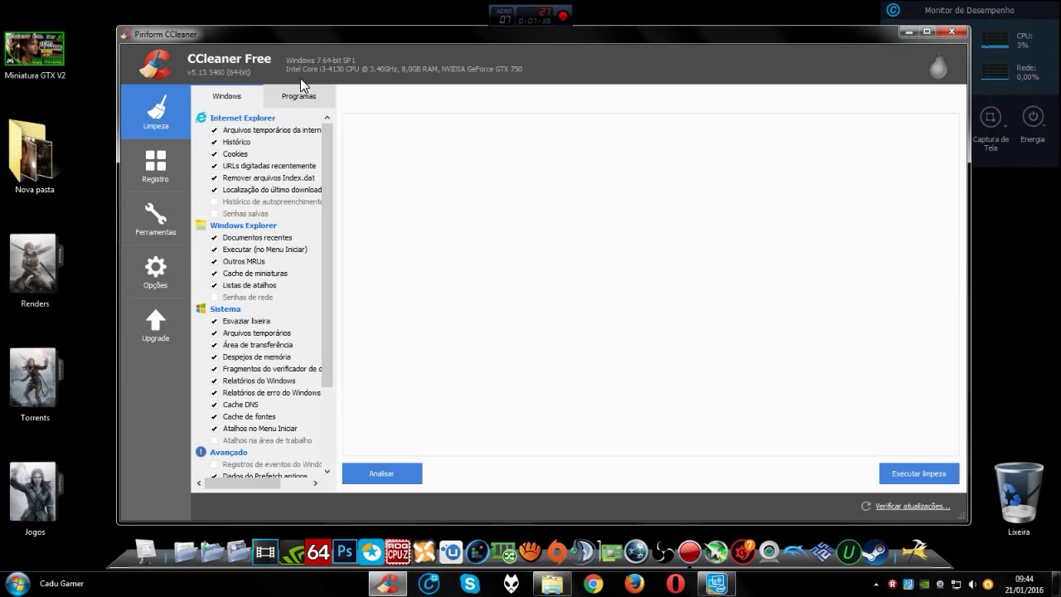
pyautogui.click(300, 94)
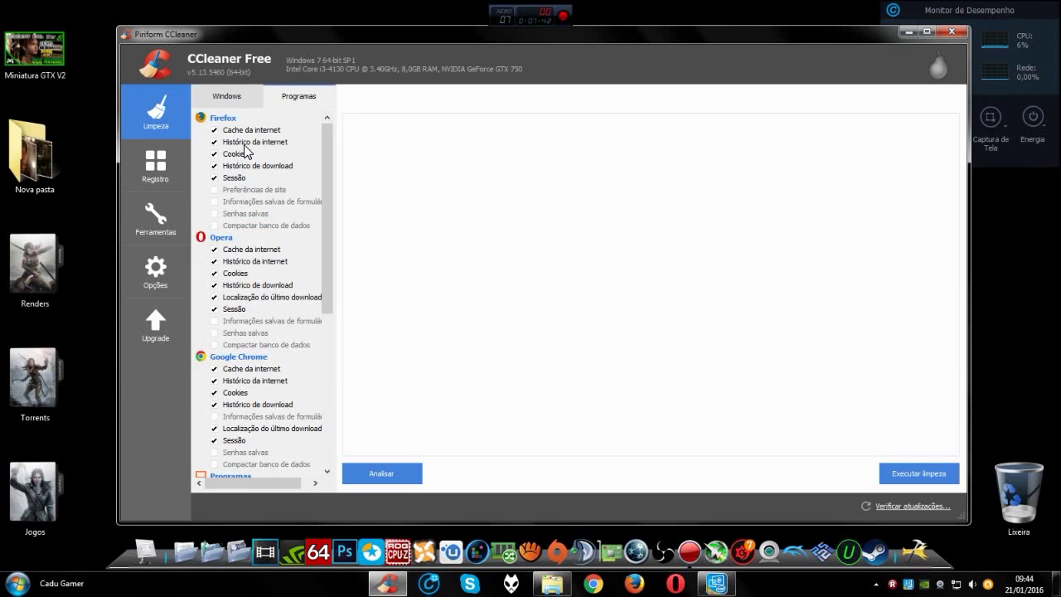
pyautogui.click(234, 99)
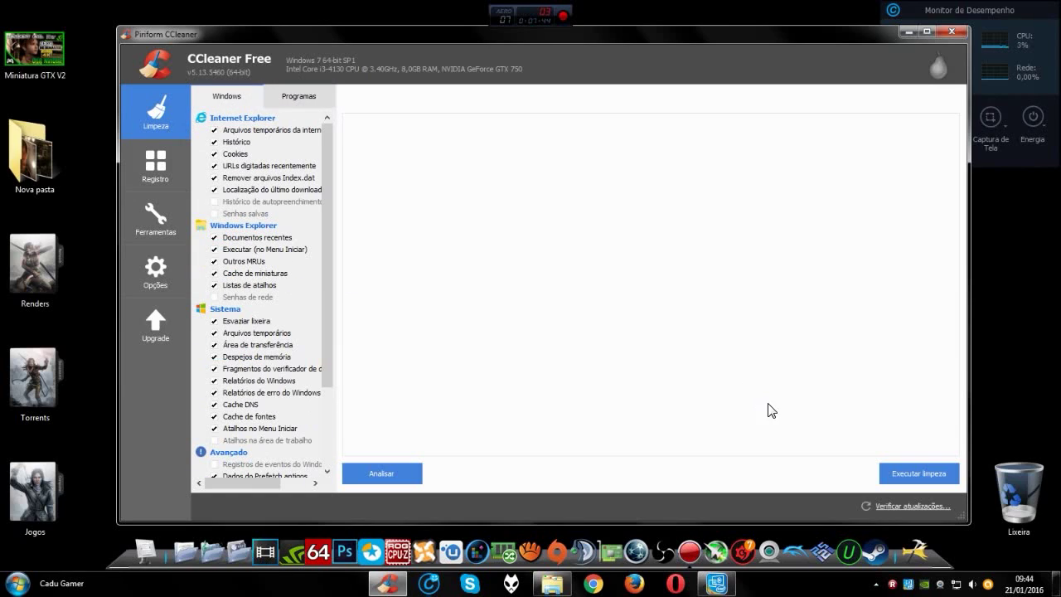
# Run the cleanup of the selected items twice and scan the registry for errors
pyautogui.click(932, 475)
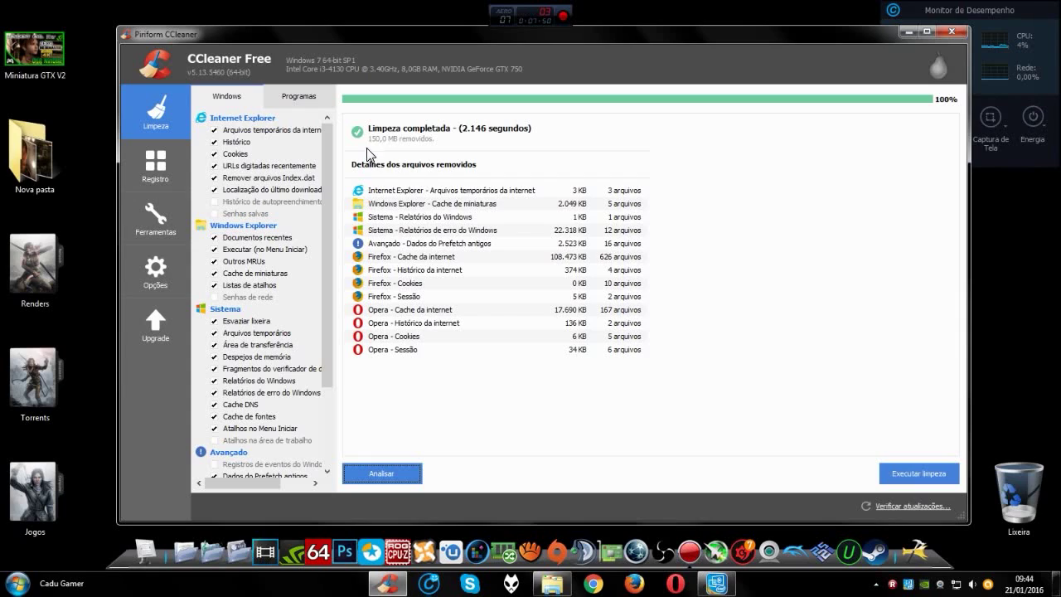
pyautogui.click(912, 473)
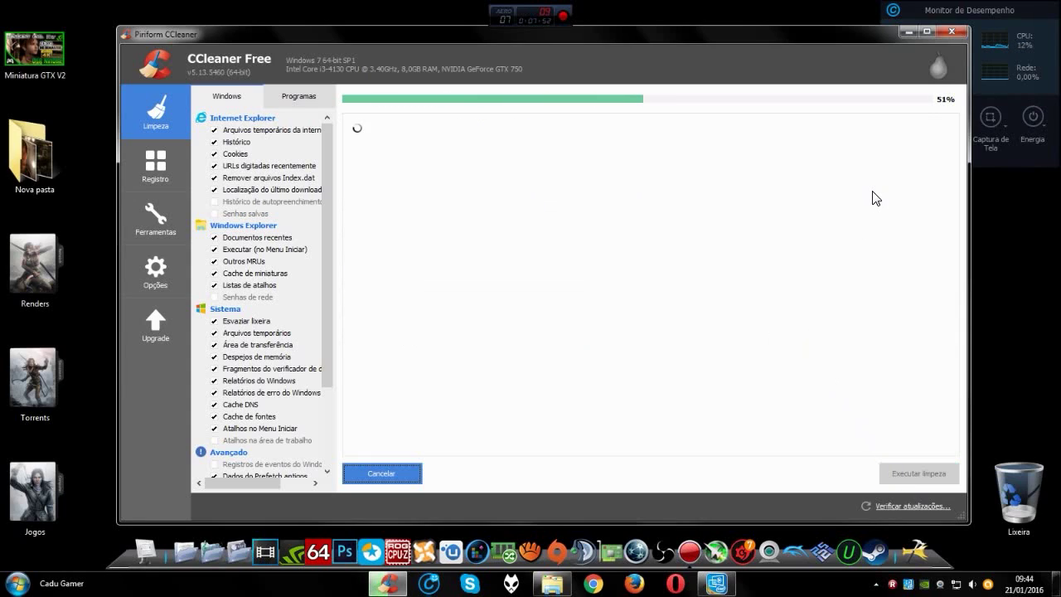
pyautogui.click(172, 169)
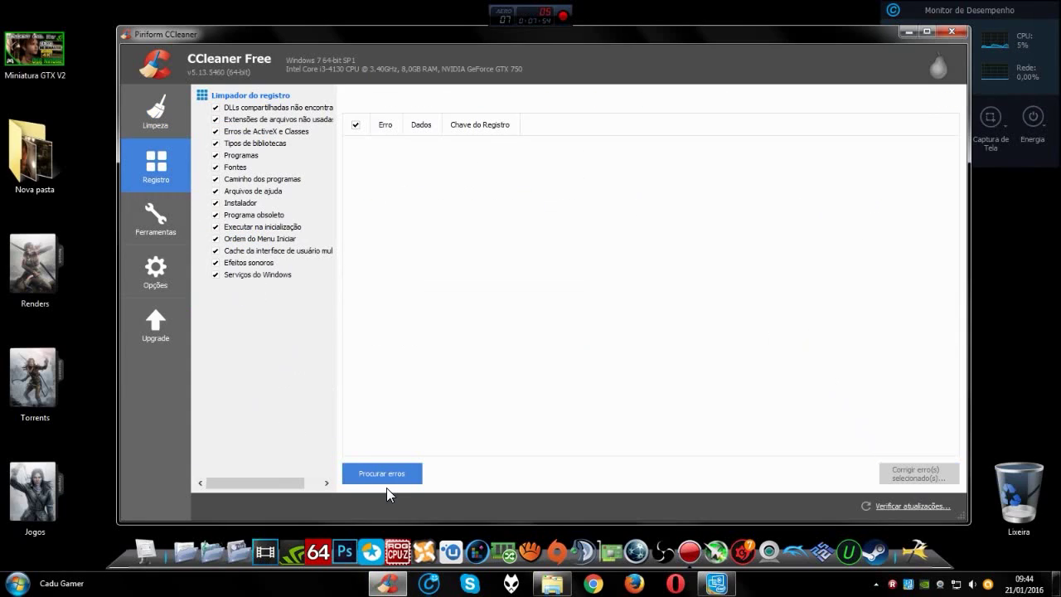
pyautogui.click(389, 473)
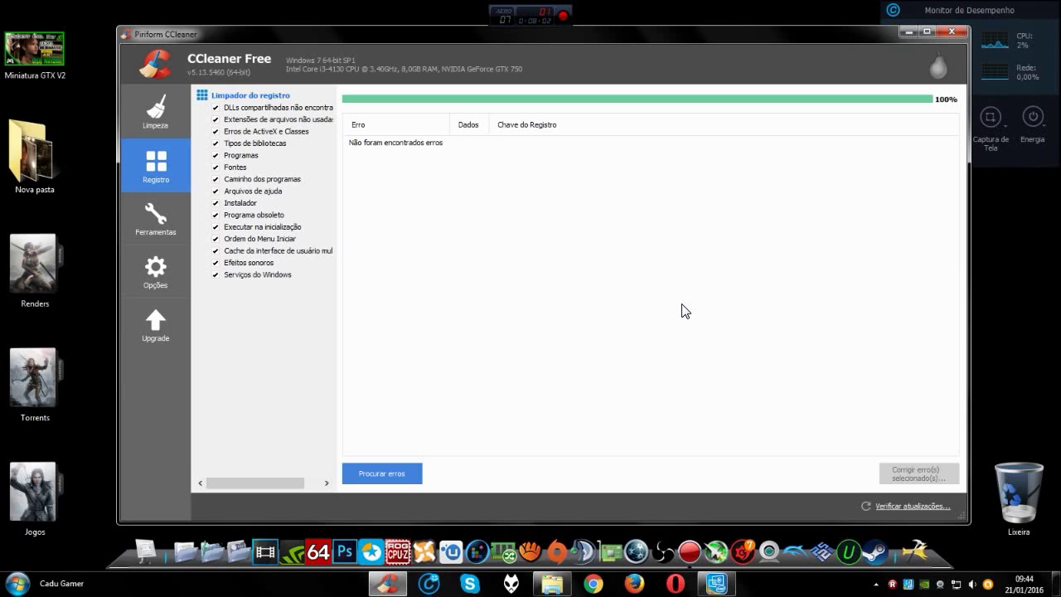
# Show the list of installed programs that can be uninstalled, widen its program name column and select ANNO 2205
pyautogui.click(176, 217)
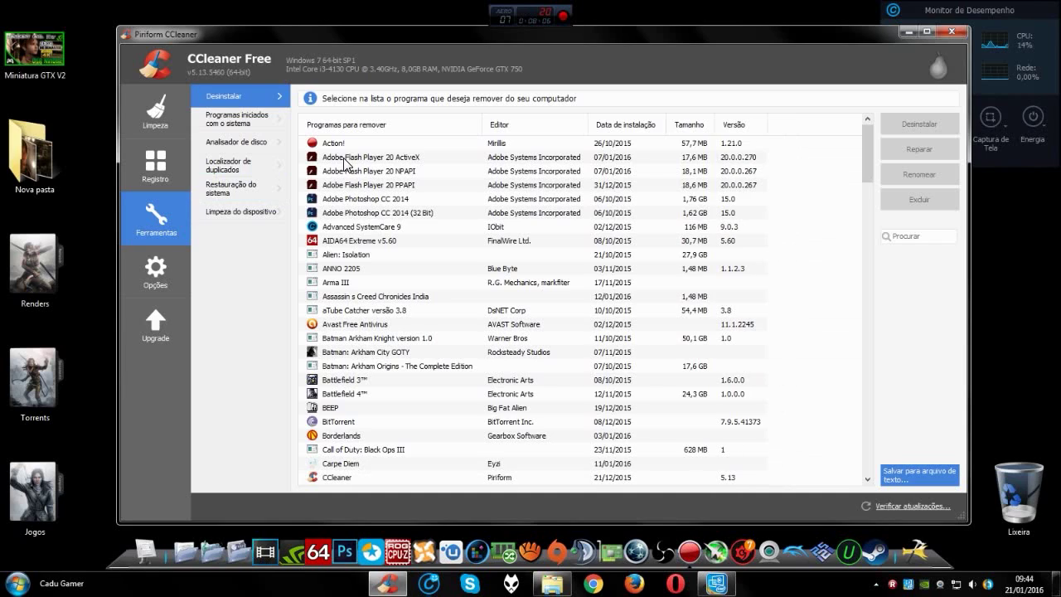
pyautogui.moveTo(483, 124); pyautogui.dragTo(519, 126)
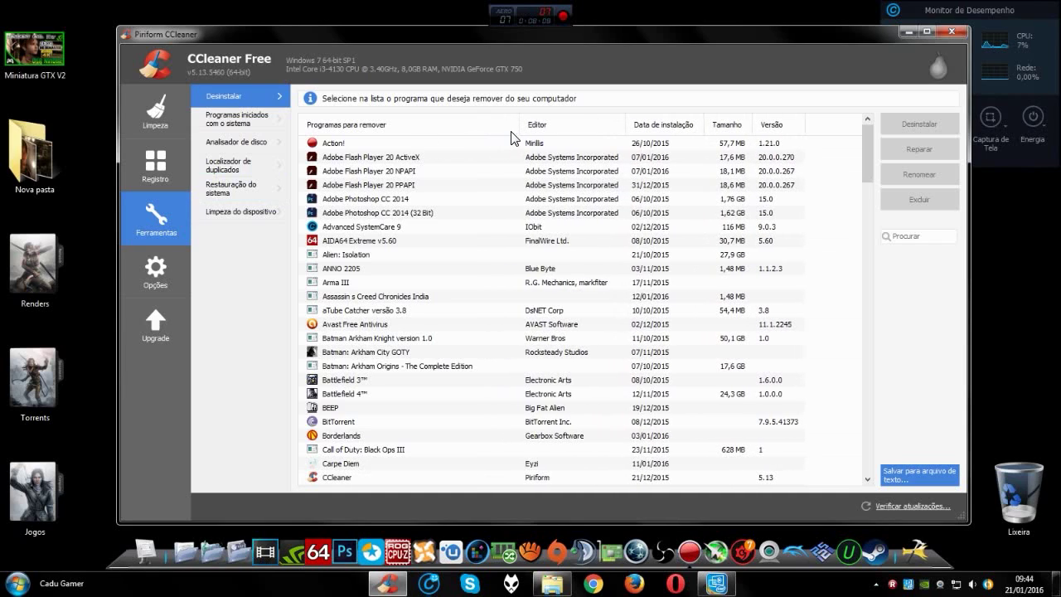
pyautogui.click(439, 296)
pyautogui.click(431, 268)
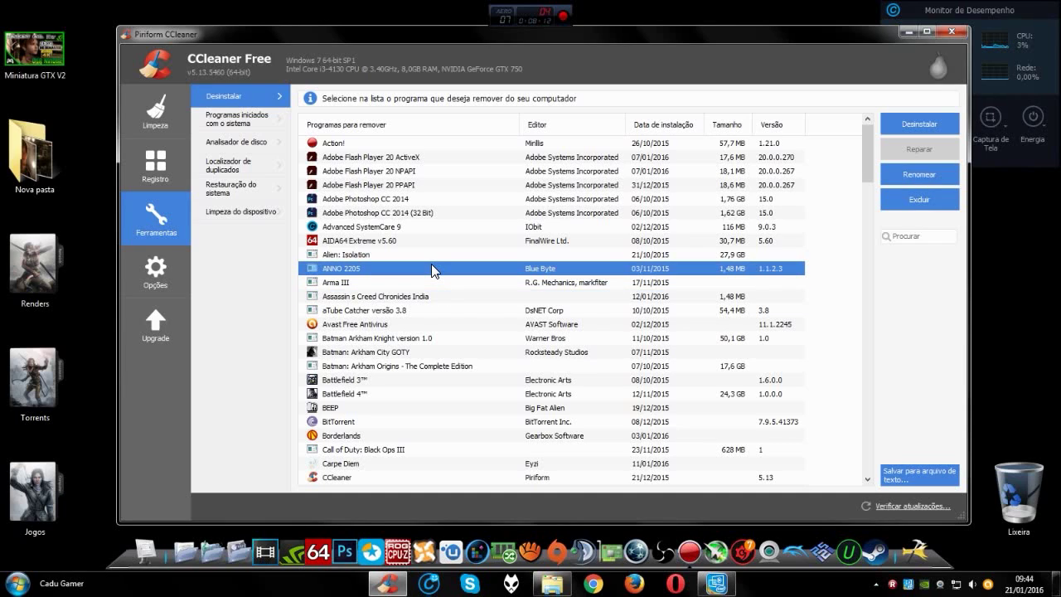
# Examine the scheduled tasks and the enabled Windows startup entries from Sidebar to the Avast RunOnce entry, including its full file path
pyautogui.click(253, 119)
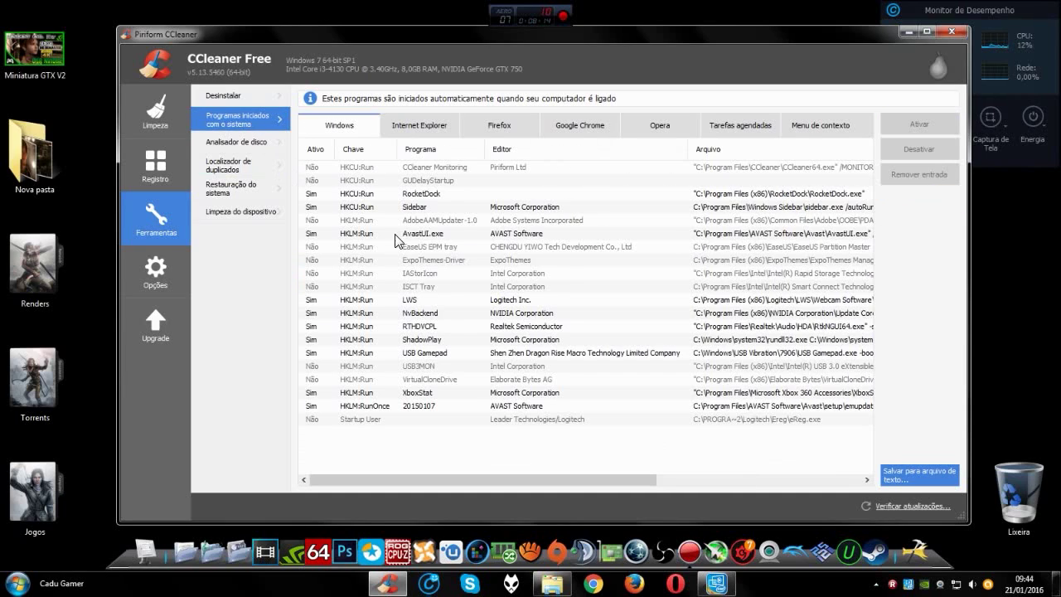
pyautogui.click(711, 140)
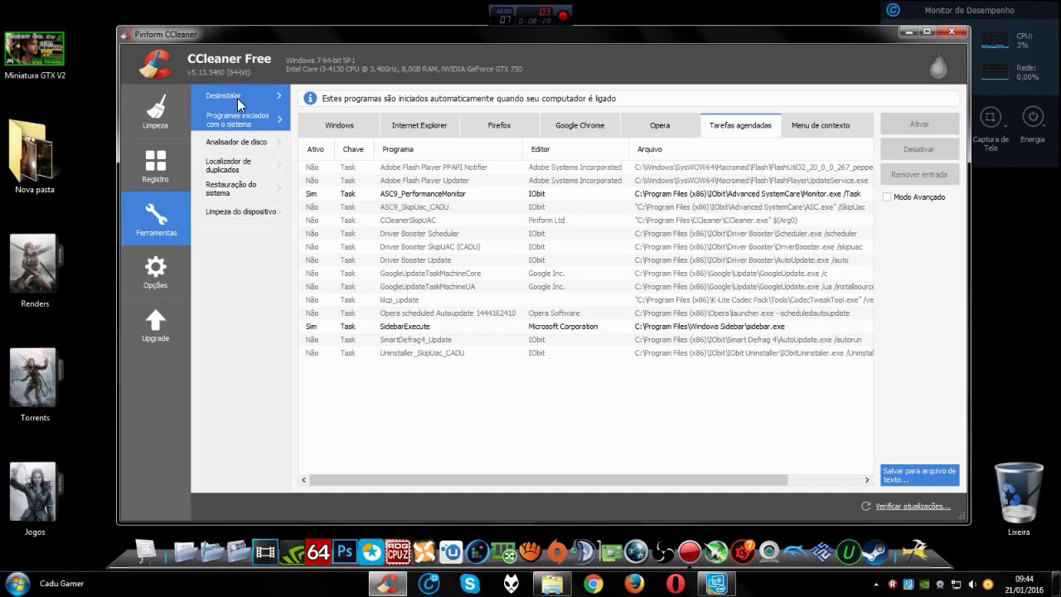
pyautogui.click(343, 129)
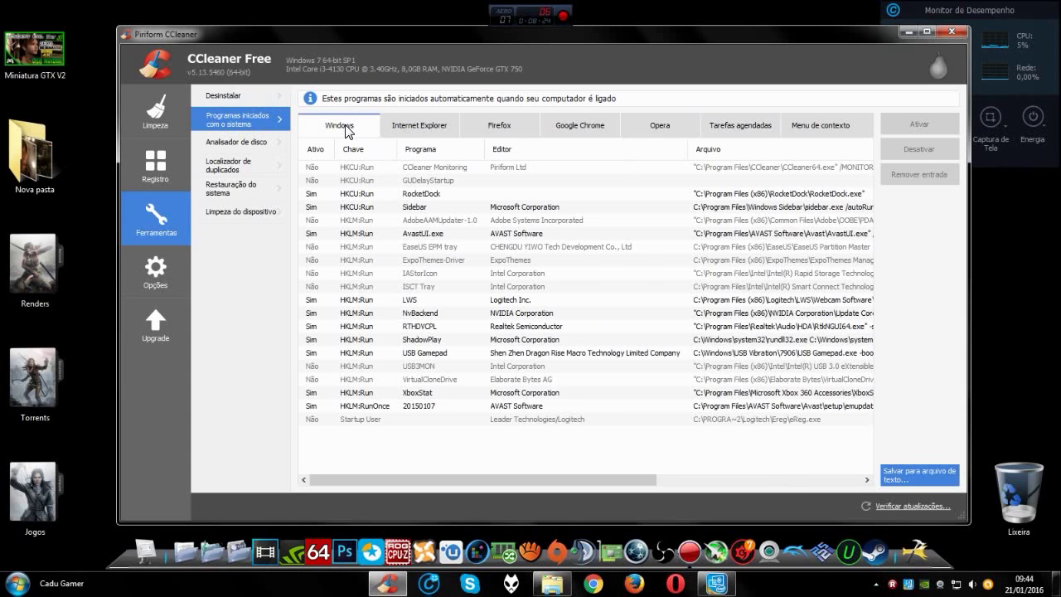
pyautogui.click(441, 206)
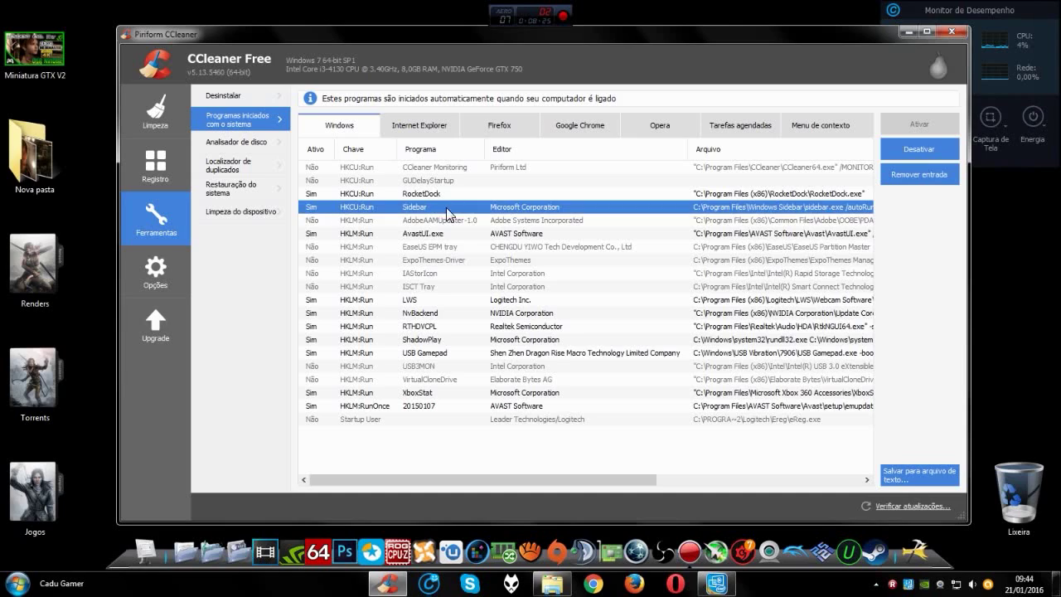
pyautogui.click(436, 301)
pyautogui.click(450, 314)
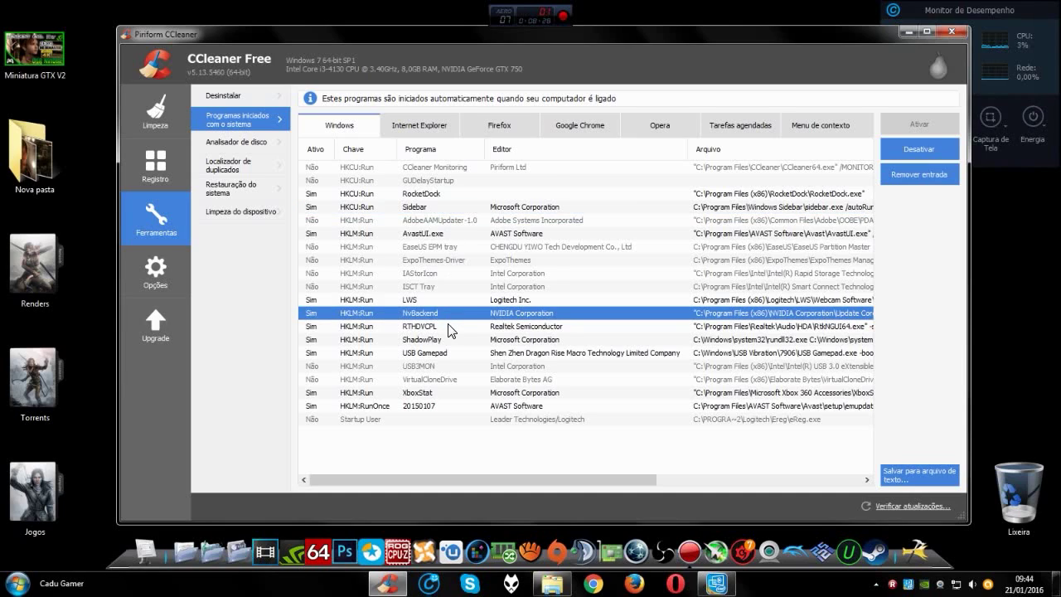
pyautogui.click(444, 339)
pyautogui.click(437, 353)
pyautogui.click(436, 393)
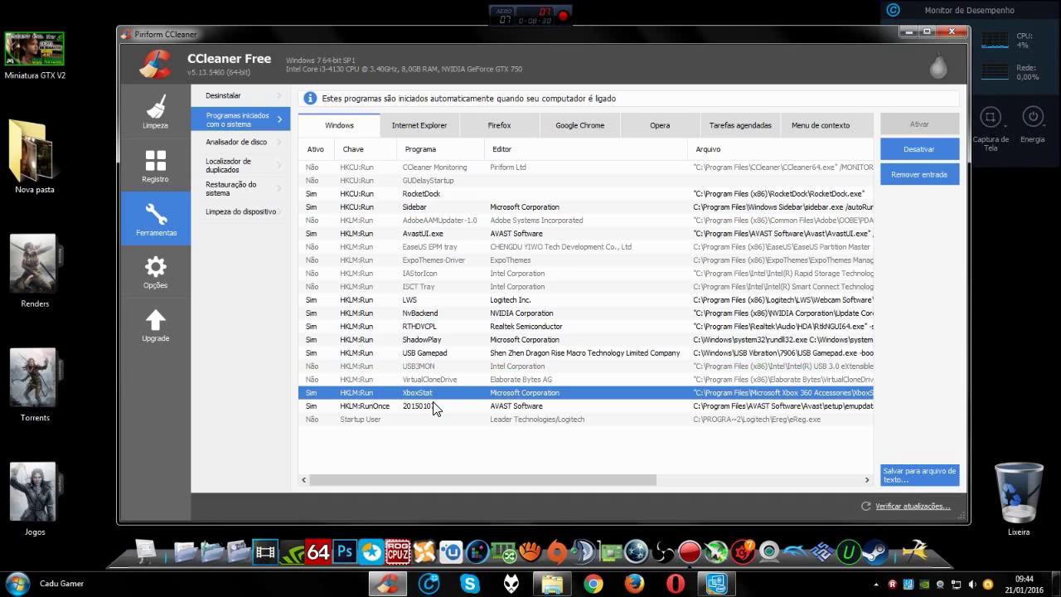
pyautogui.click(491, 406)
pyautogui.moveTo(658, 481); pyautogui.dragTo(809, 485)
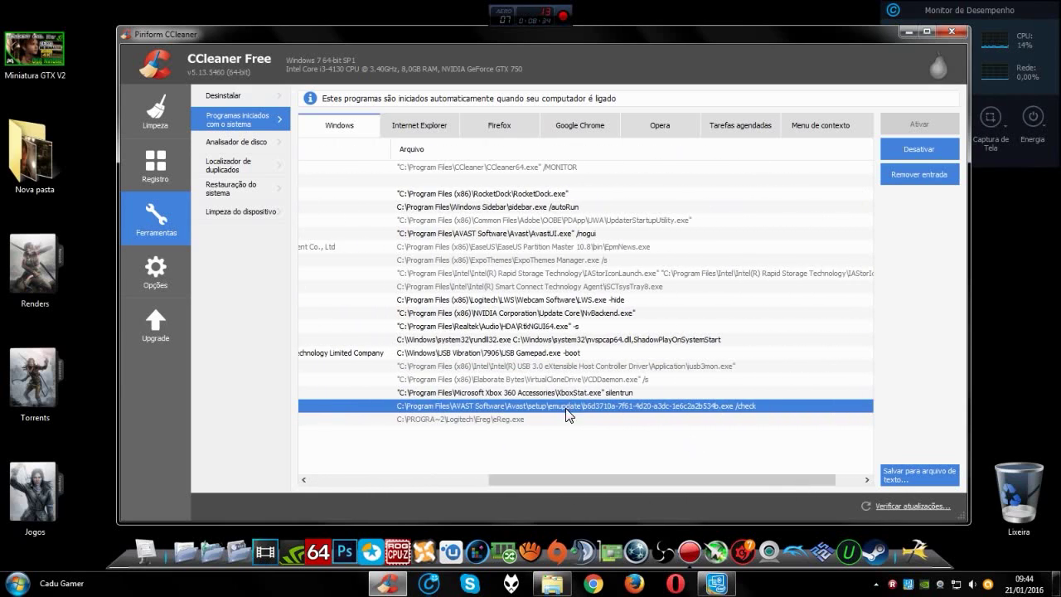
pyautogui.moveTo(589, 479); pyautogui.dragTo(383, 477)
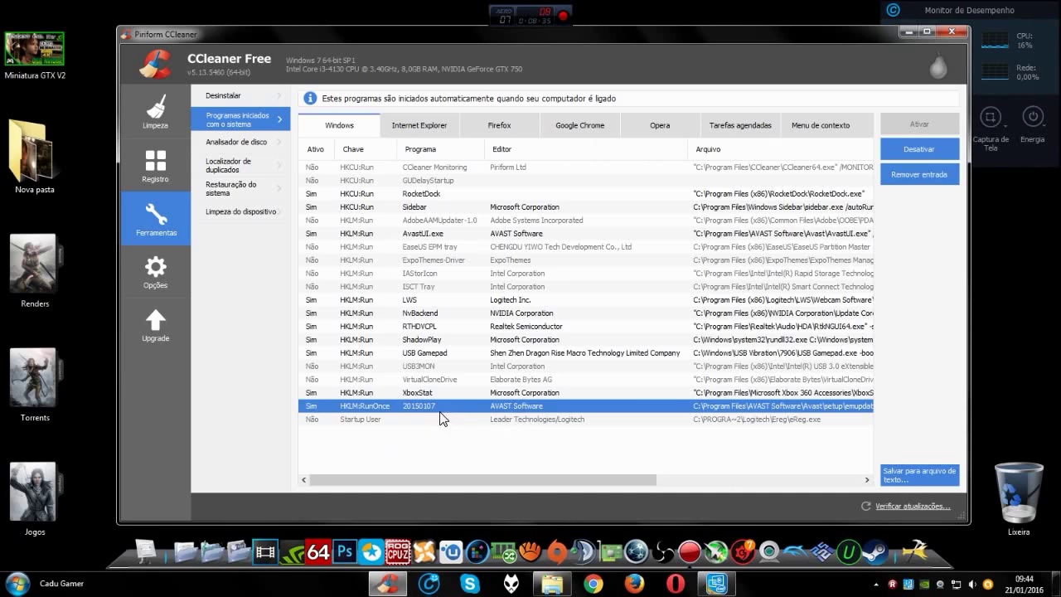
# Go back up through the enabled Windows startup entries from XboxStat to RocketDock to review what each one belongs to
pyautogui.click(405, 392)
pyautogui.click(429, 350)
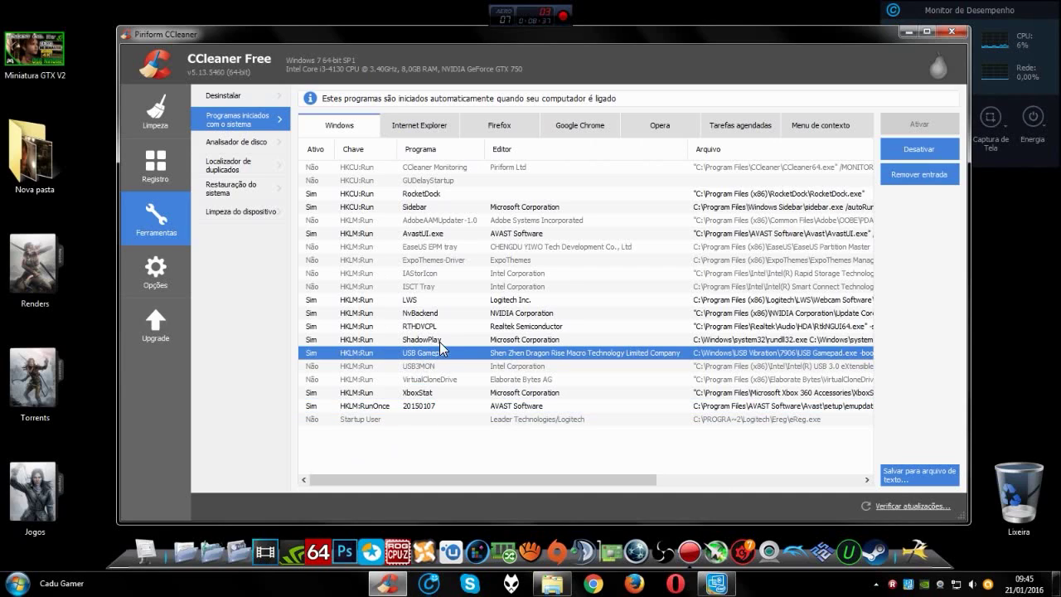
pyautogui.click(443, 340)
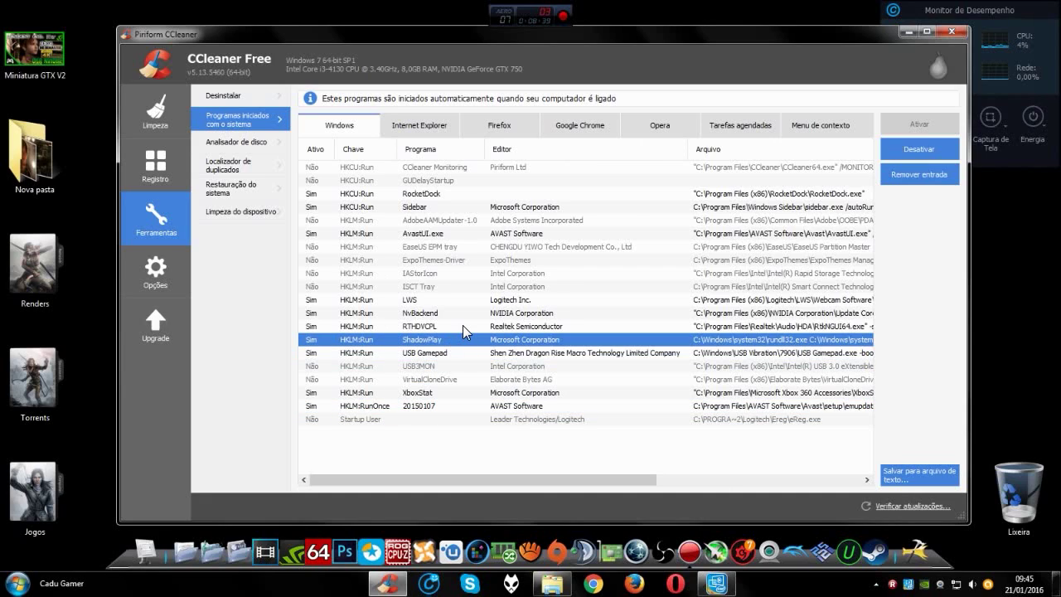
pyautogui.click(463, 324)
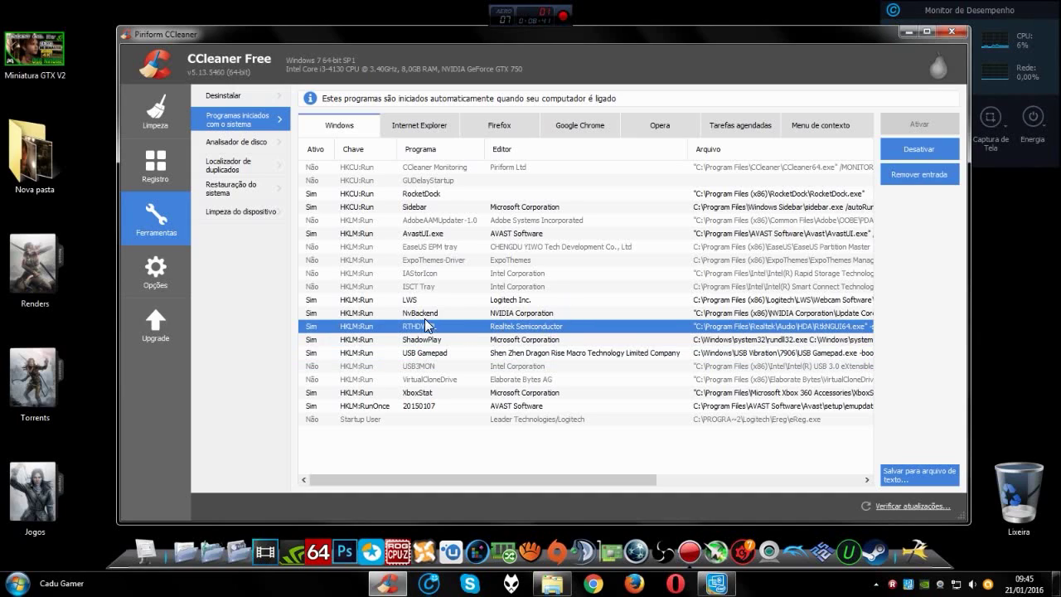
pyautogui.click(502, 315)
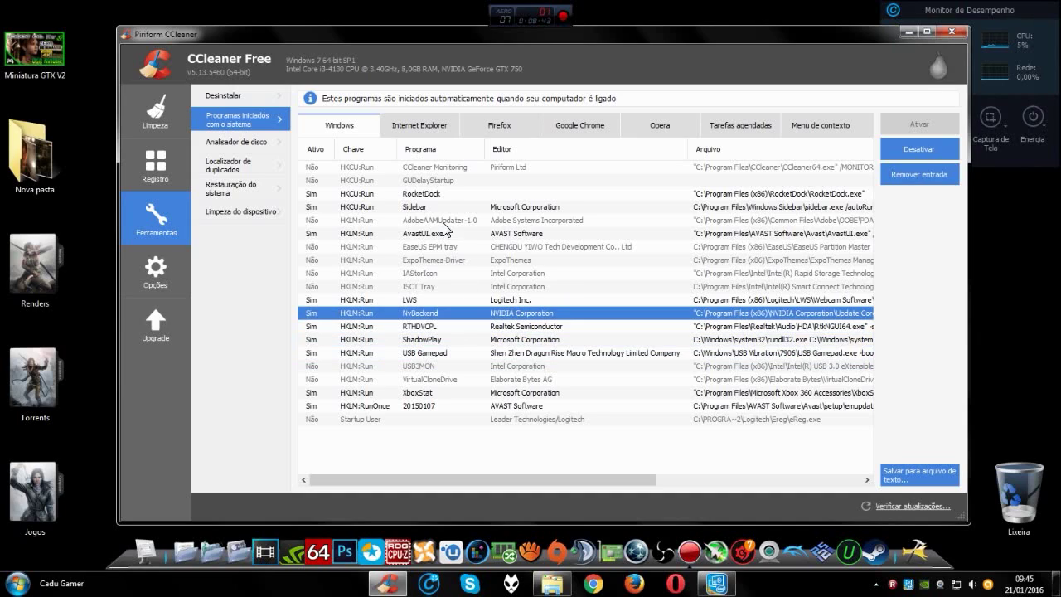
pyautogui.click(453, 232)
pyautogui.click(451, 207)
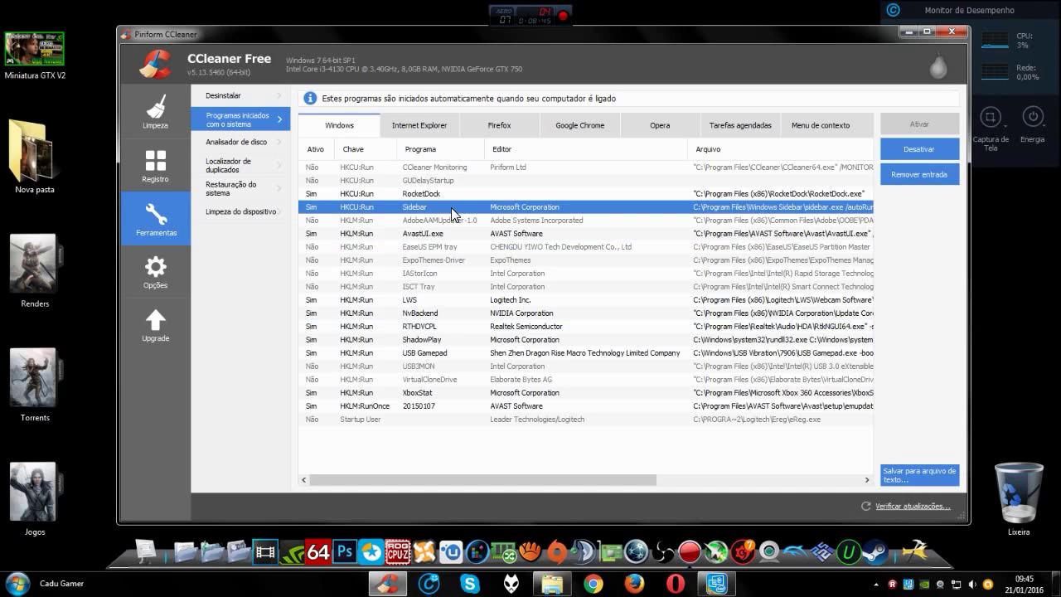
pyautogui.click(461, 194)
# Examine the browser startup entries and the enabled scheduled tasks ASC9_PerformanceMonitor and SidebarExecute, and check the desktop performance monitor
pyautogui.click(414, 126)
pyautogui.click(495, 132)
pyautogui.click(588, 136)
pyautogui.click(675, 134)
pyautogui.click(764, 136)
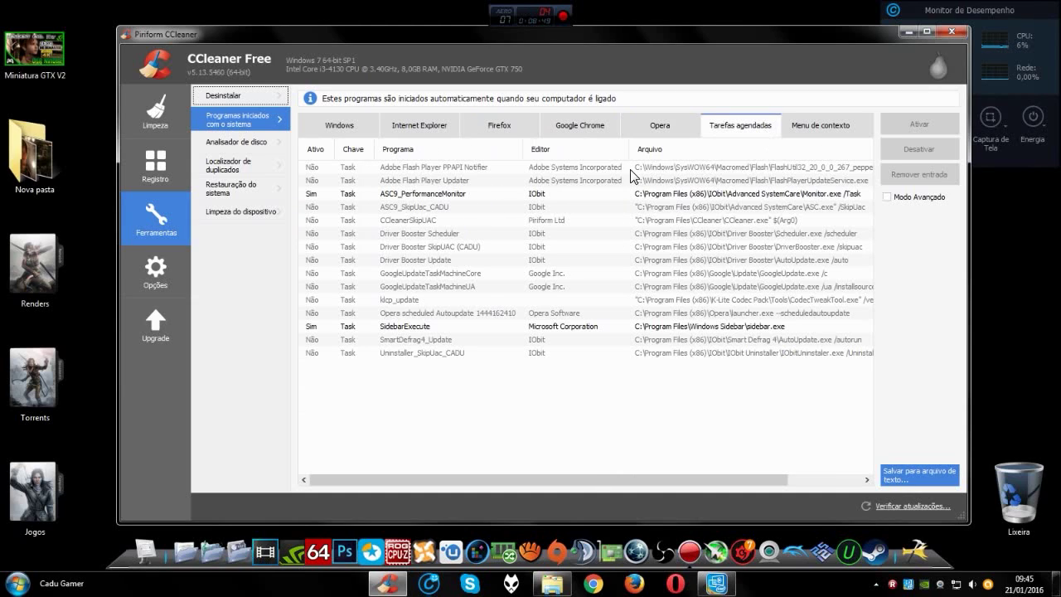
pyautogui.click(453, 196)
pyautogui.click(425, 333)
pyautogui.click(455, 196)
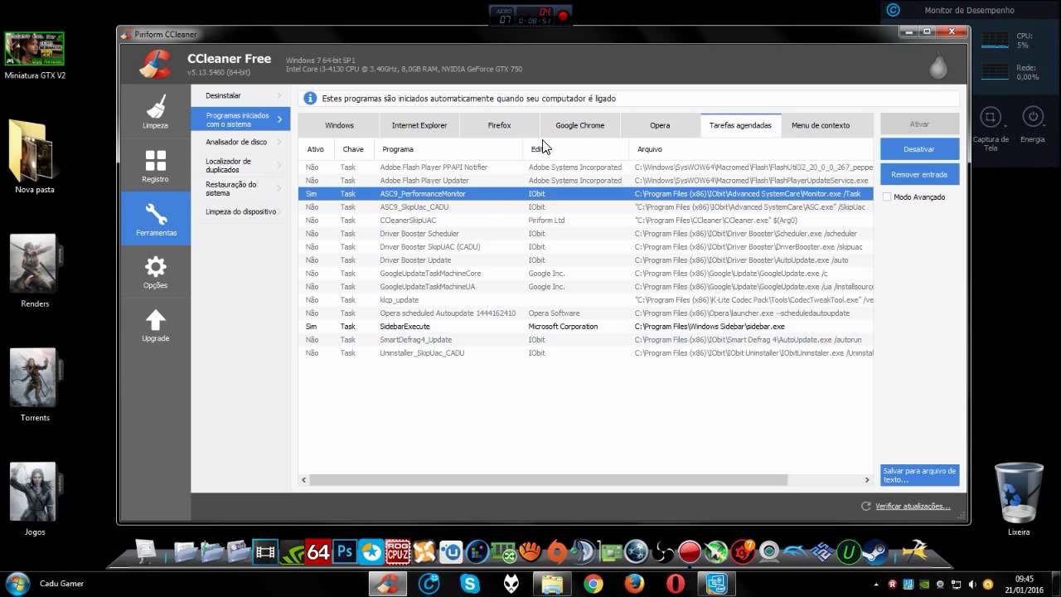
pyautogui.click(975, 22)
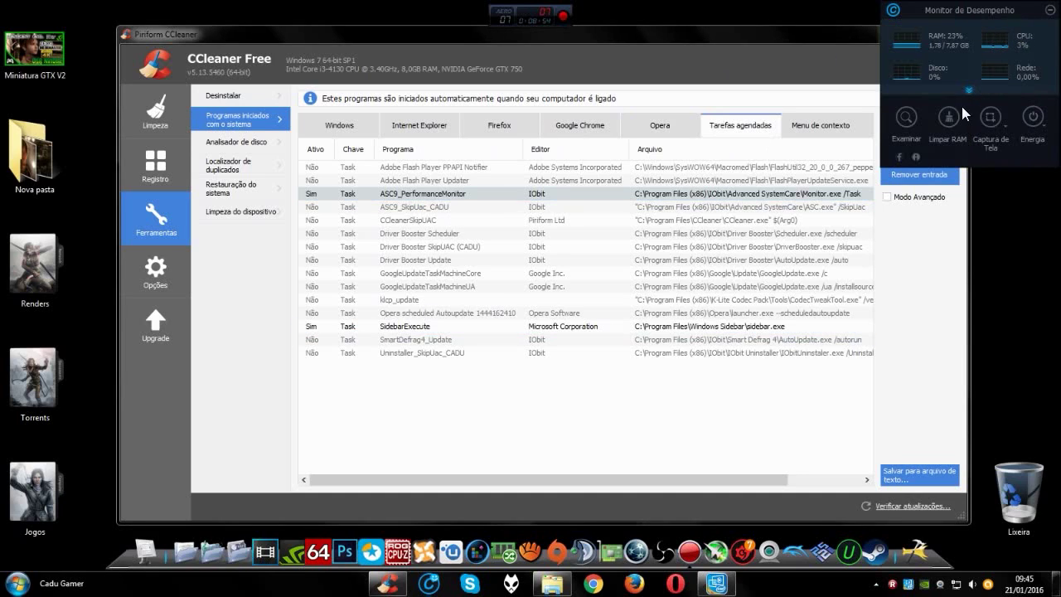
pyautogui.click(734, 31)
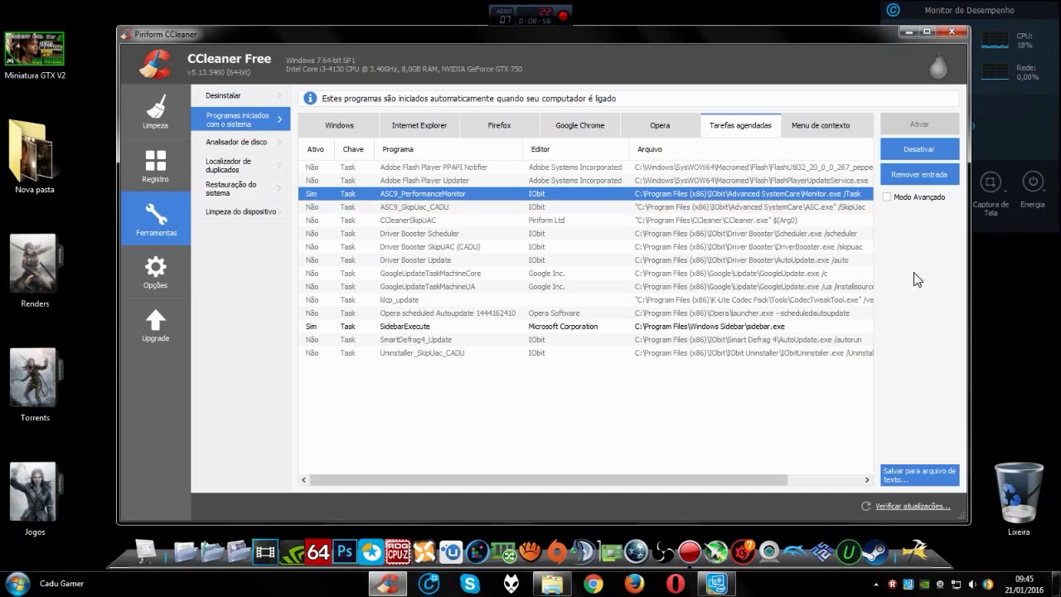
# Clear CCleaner from the desktop, move the performance monitor below the weather gadget and bring up the Intel graphics control panel
pyautogui.click(903, 31)
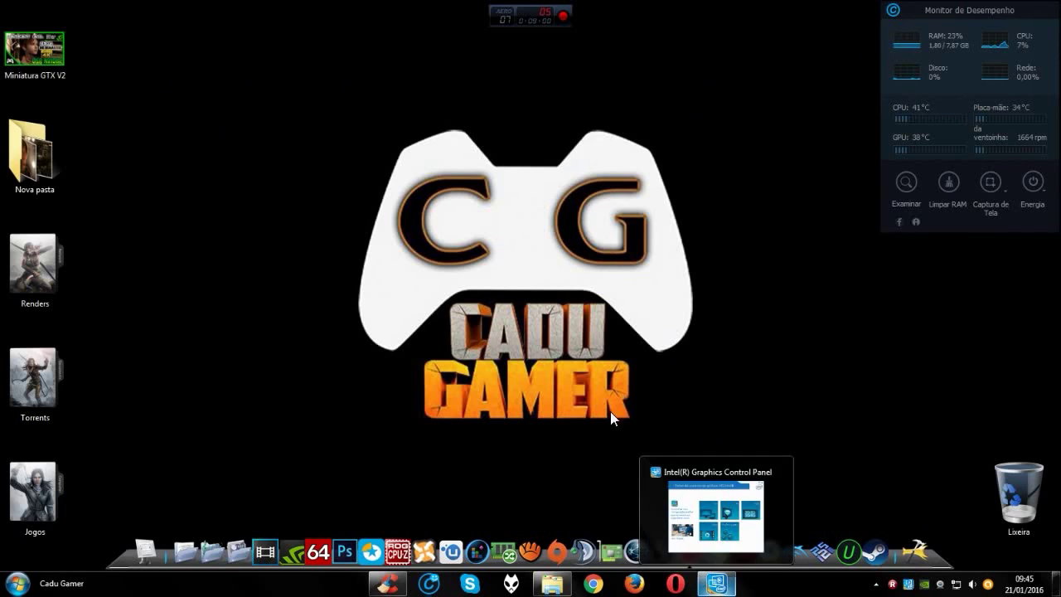
pyautogui.moveTo(1004, 11); pyautogui.dragTo(1005, 139)
pyautogui.click(717, 582)
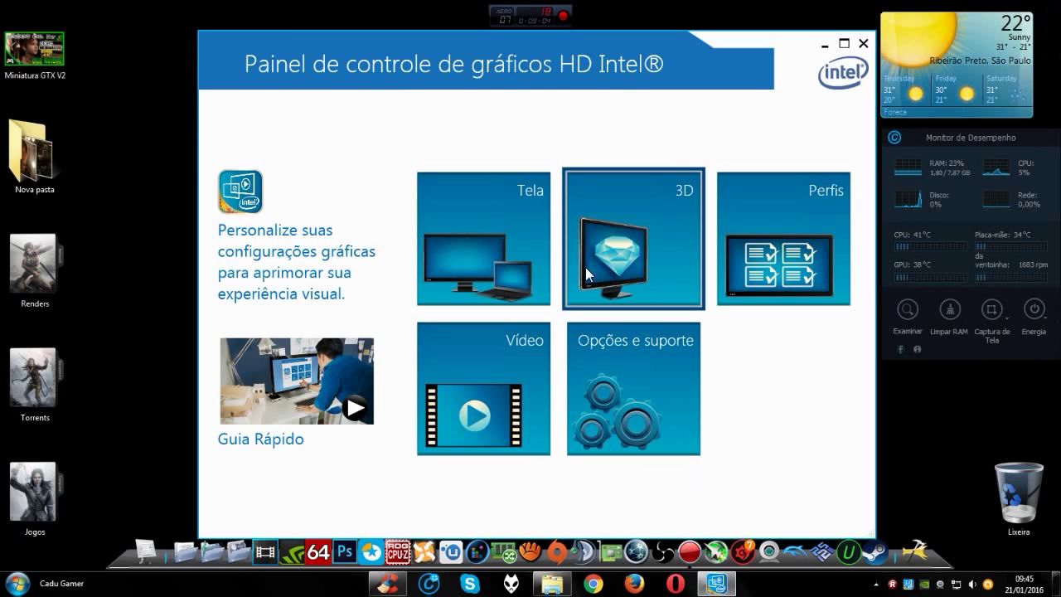
# Return to CCleaner and go through its scheduled tasks, from the Adobe Flash Player entries to the IObit uninstaller task
pyautogui.click(552, 583)
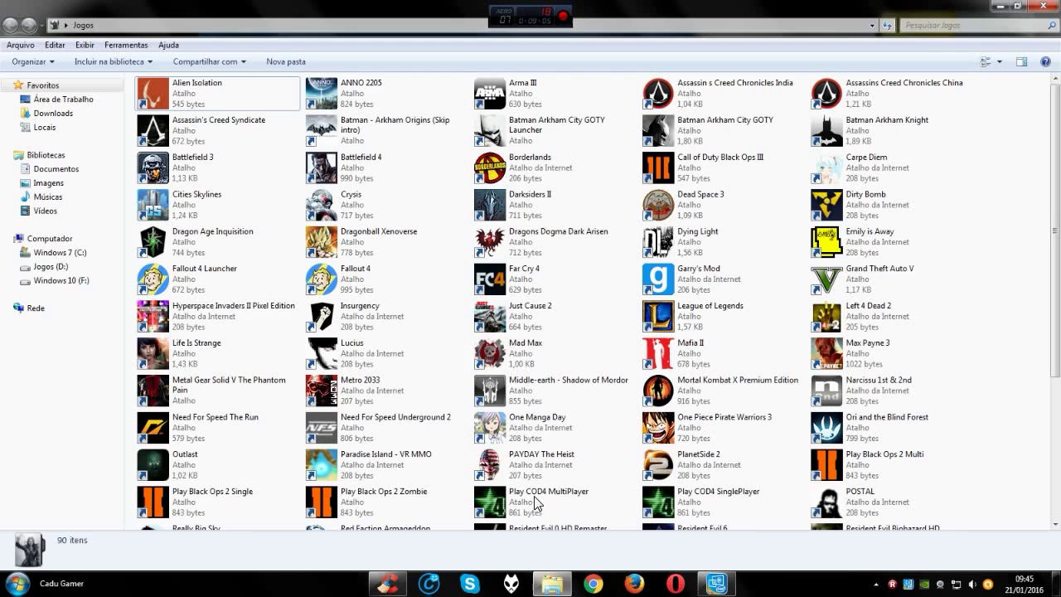
pyautogui.click(385, 582)
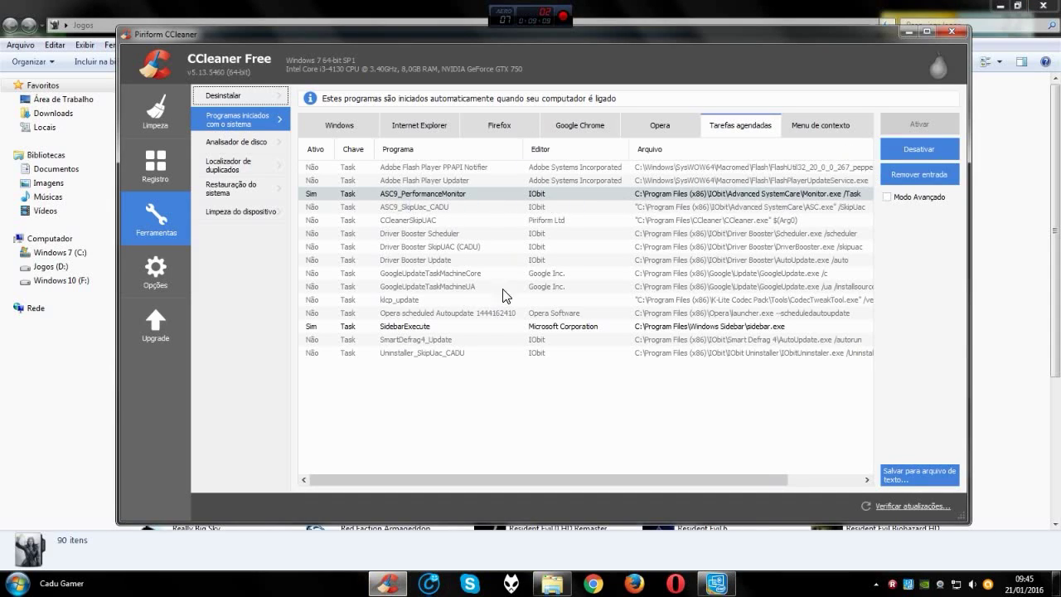
pyautogui.click(405, 234)
pyautogui.click(410, 219)
pyautogui.click(419, 206)
pyautogui.click(441, 180)
pyautogui.click(439, 166)
pyautogui.click(431, 247)
pyautogui.click(410, 286)
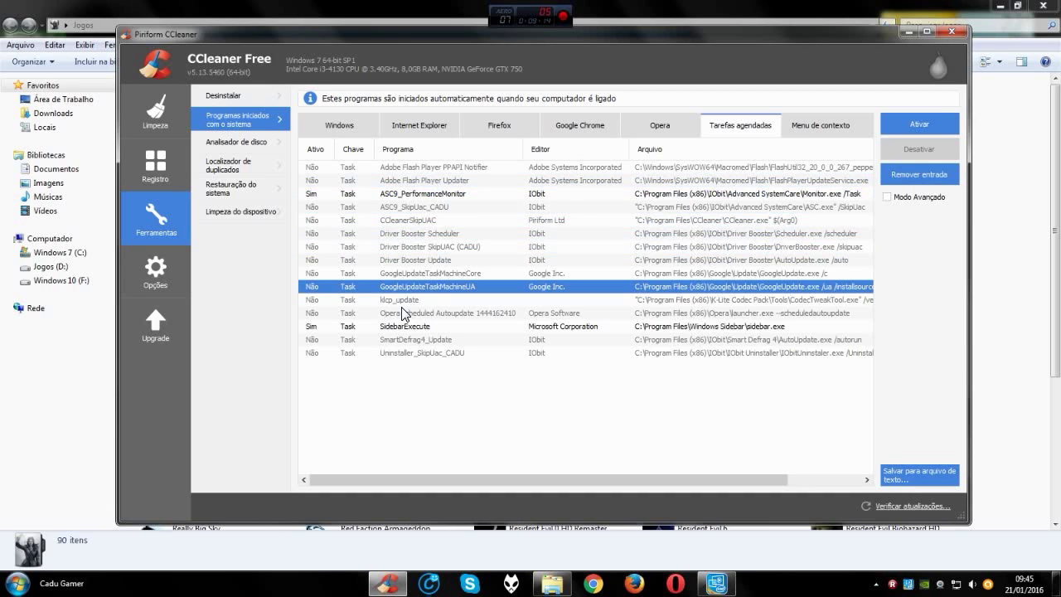
pyautogui.click(406, 312)
pyautogui.click(422, 330)
pyautogui.click(422, 353)
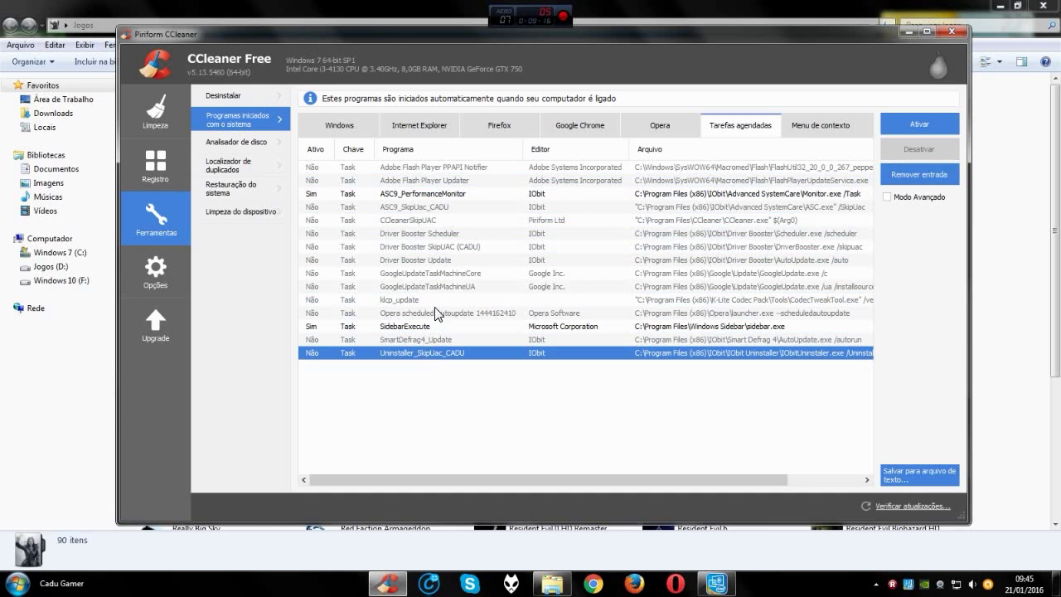
# Review CCleaner's context menu entries, close the program and clear the remaining windows from the desktop
pyautogui.click(816, 129)
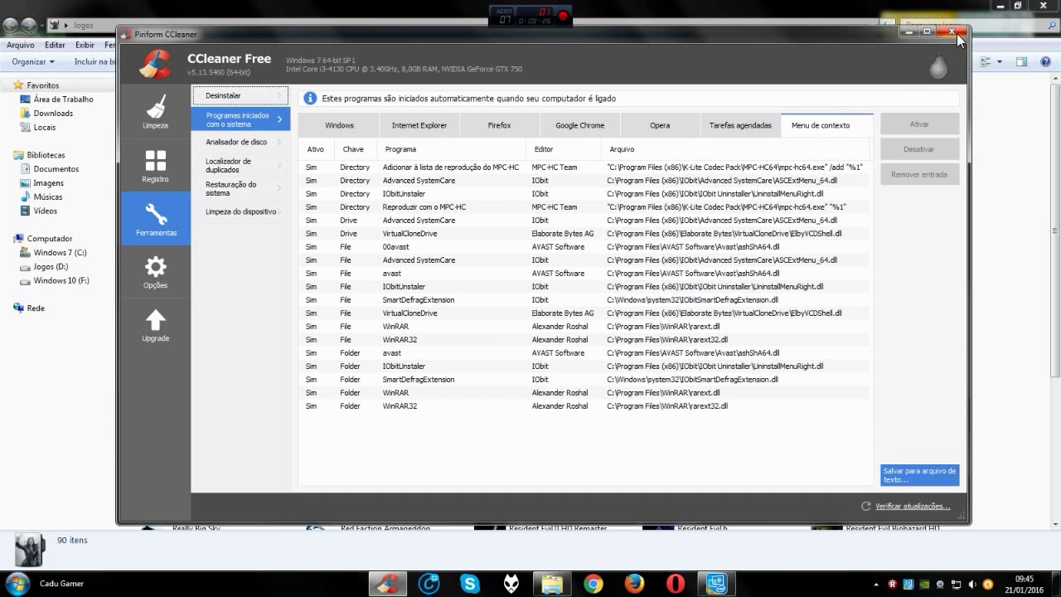
pyautogui.click(958, 40)
pyautogui.click(998, 6)
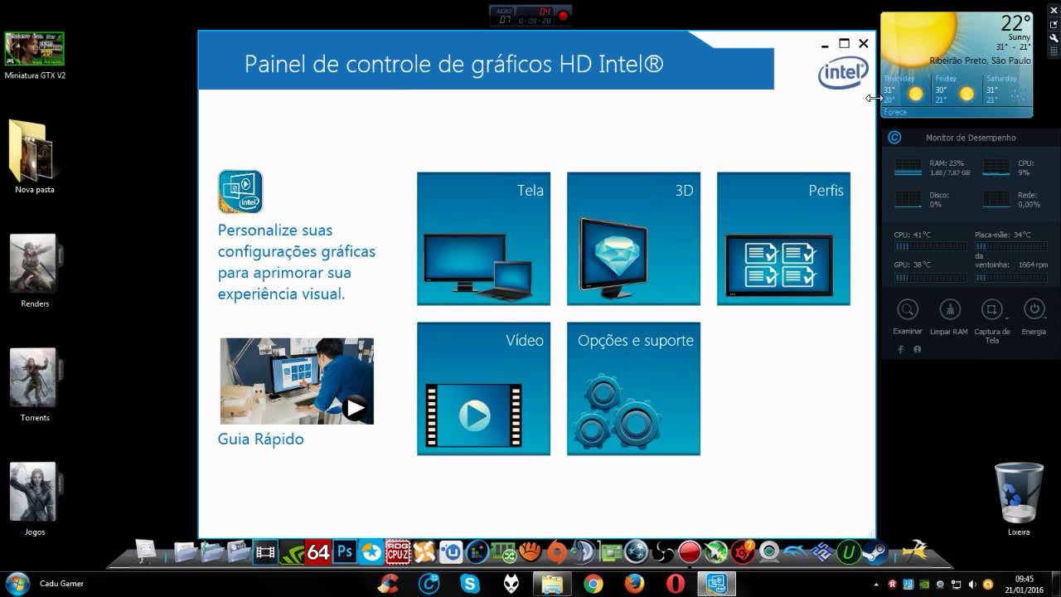
pyautogui.click(825, 45)
pyautogui.rightClick(726, 83)
pyautogui.click(786, 128)
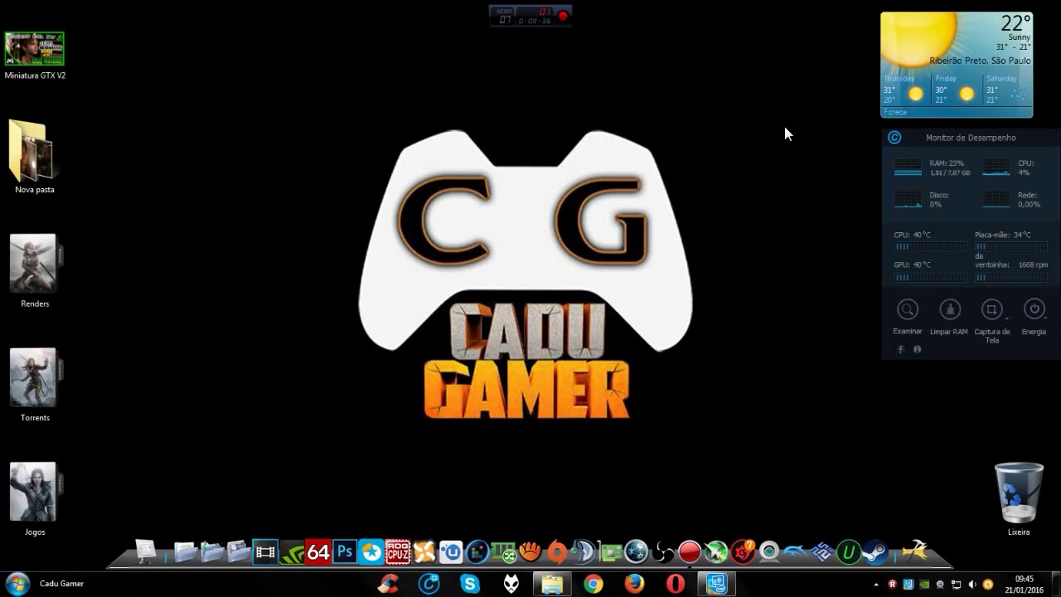
pyautogui.moveTo(245, 62)
pyautogui.mouseDown()
pyautogui.moveTo(637, 403)
pyautogui.moveTo(802, 499)
pyautogui.moveTo(664, 417)
pyautogui.moveTo(243, 70)
pyautogui.mouseUp()
pyautogui.moveTo(232, 20); pyautogui.dragTo(792, 490)
# Examine the 3D settings in the Intel HD Graphics control panel, close the panel and refresh the desktop
pyautogui.click(717, 583)
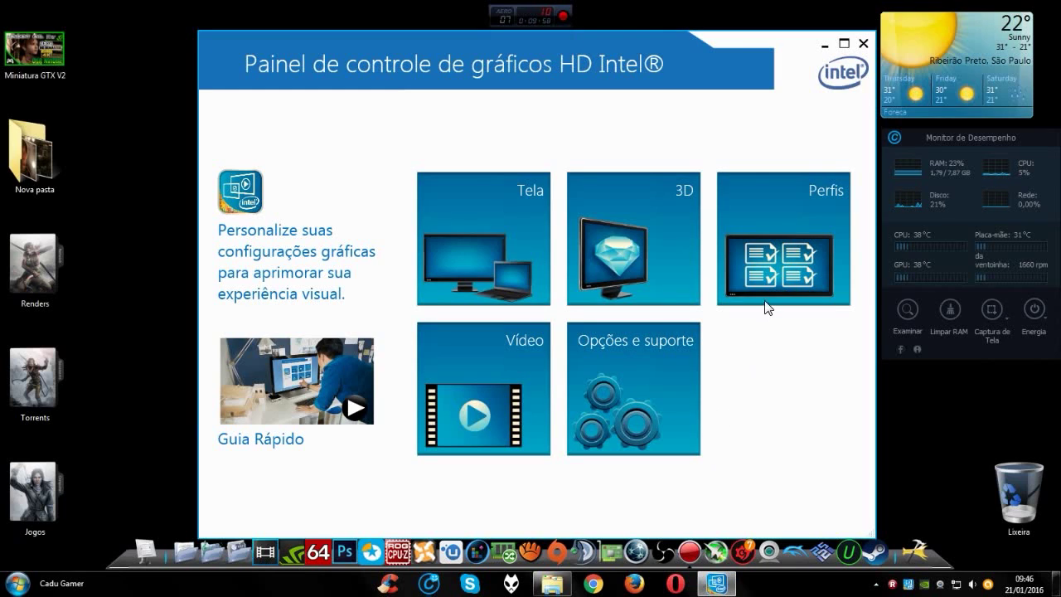
pyautogui.moveTo(714, 41); pyautogui.dragTo(737, 46)
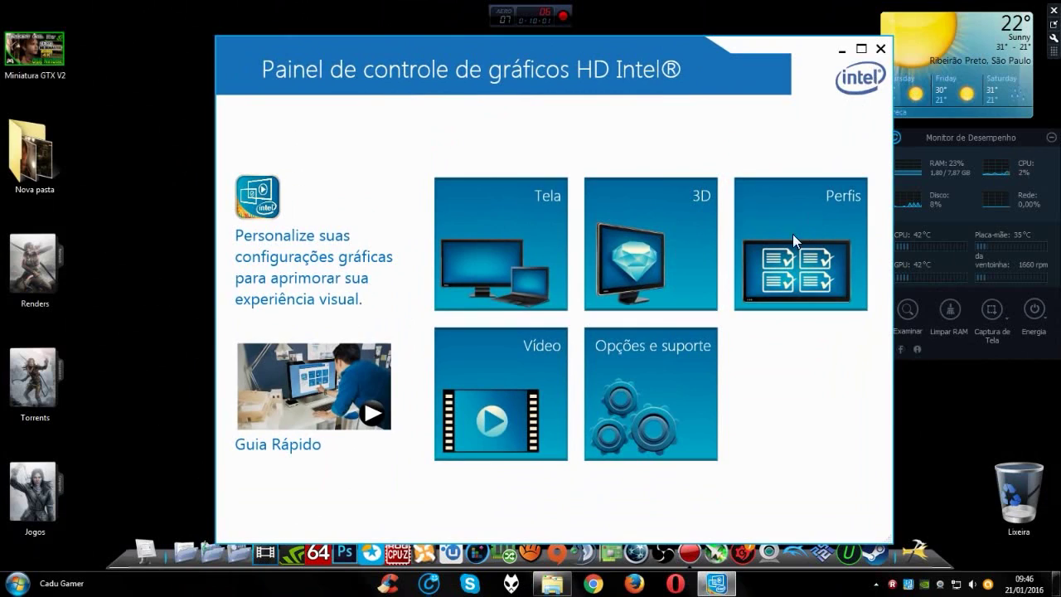
pyautogui.click(672, 245)
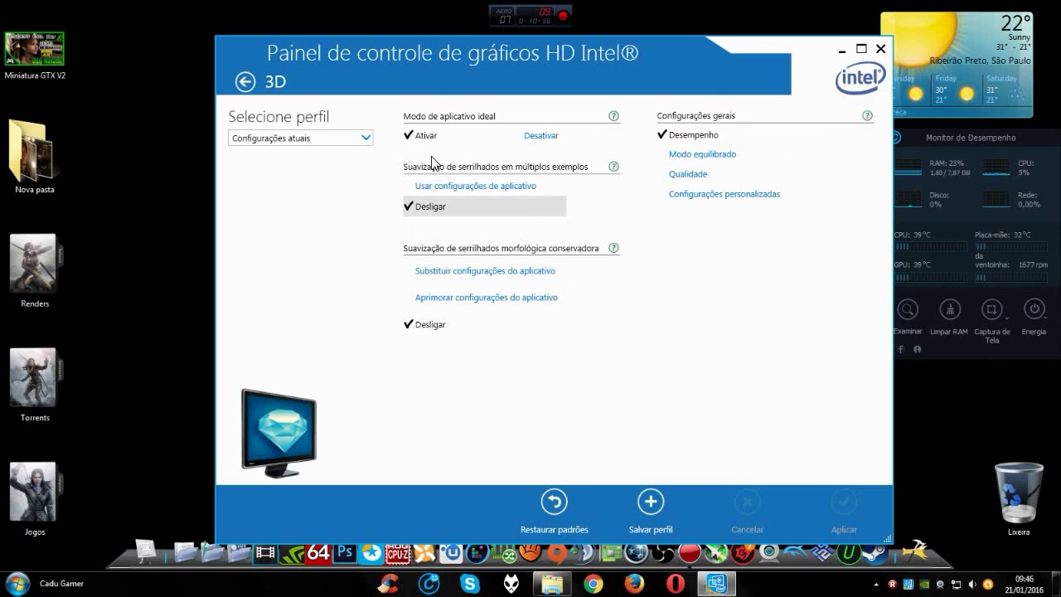
pyautogui.click(248, 80)
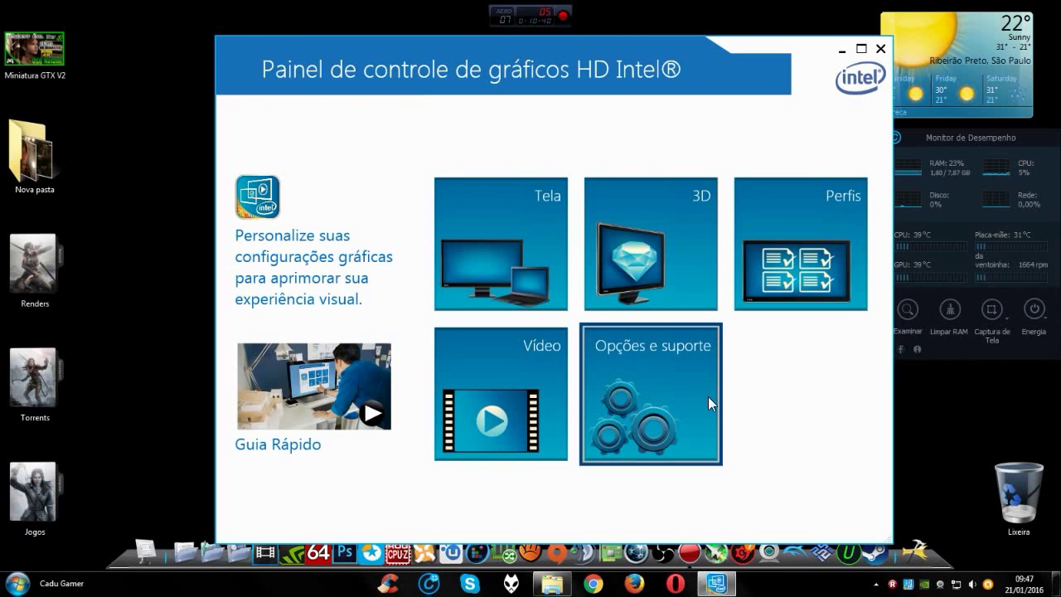
pyautogui.click(881, 49)
pyautogui.rightClick(647, 75)
pyautogui.click(704, 116)
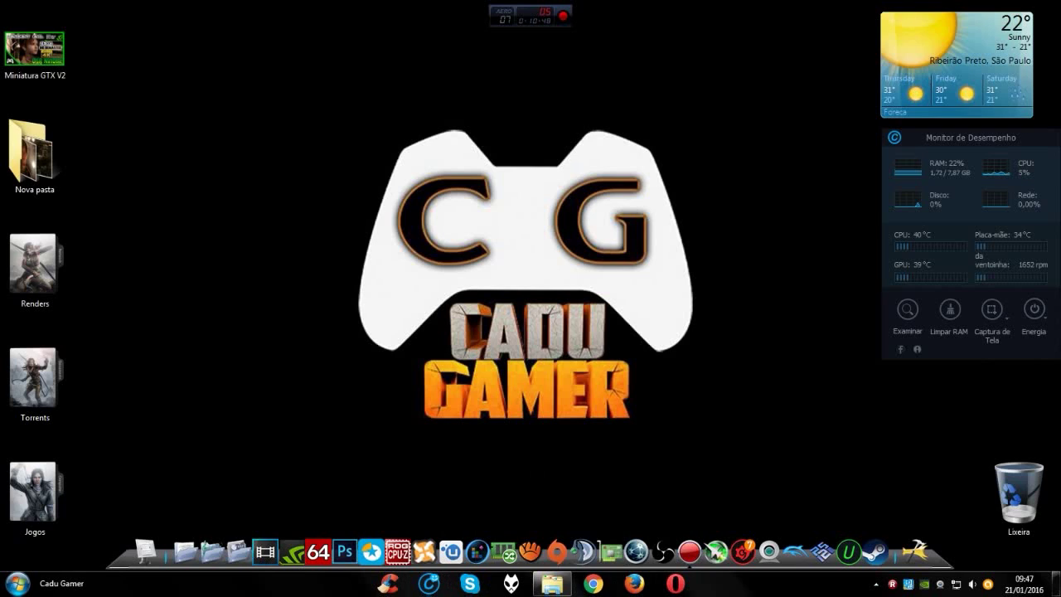
# Switch to Opera and run the downloaded installer RazerCortexSetup_6.4.6.10930.exe, allowing it to execute
pyautogui.click(675, 584)
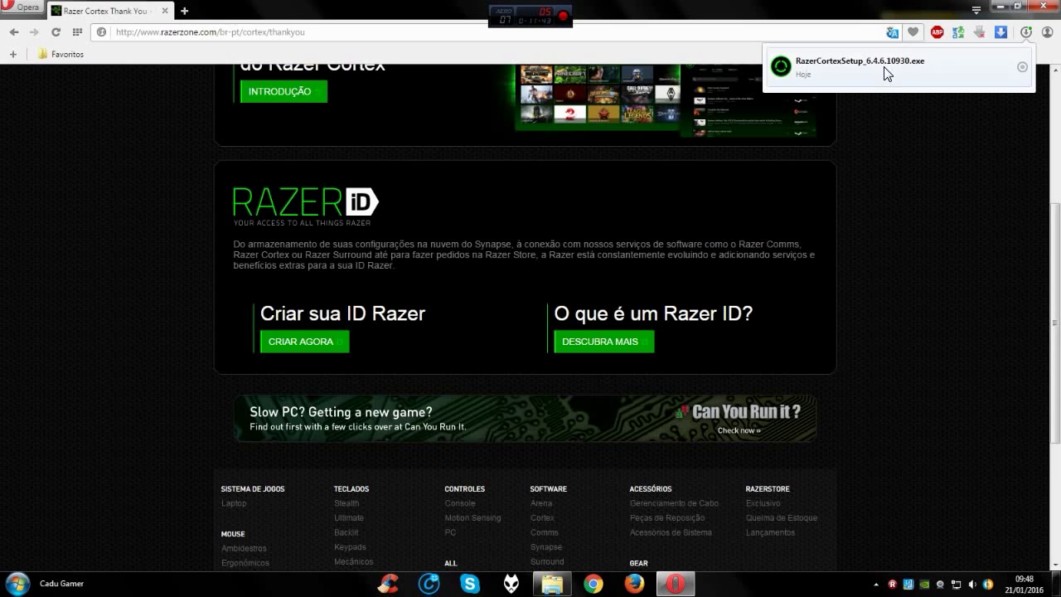
pyautogui.click(887, 73)
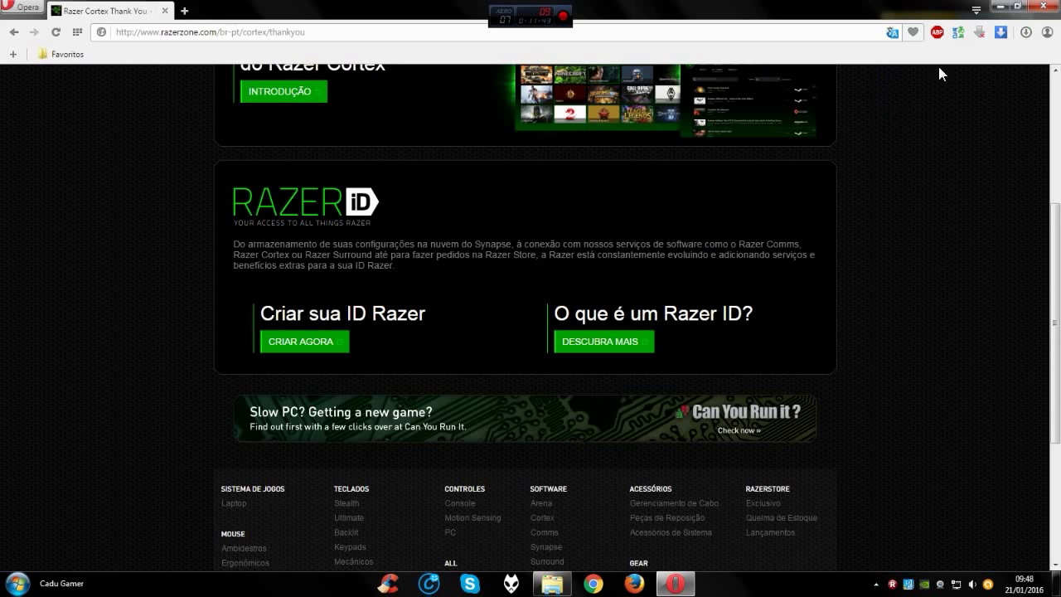
pyautogui.click(998, 6)
pyautogui.moveTo(530, 203); pyautogui.dragTo(554, 104)
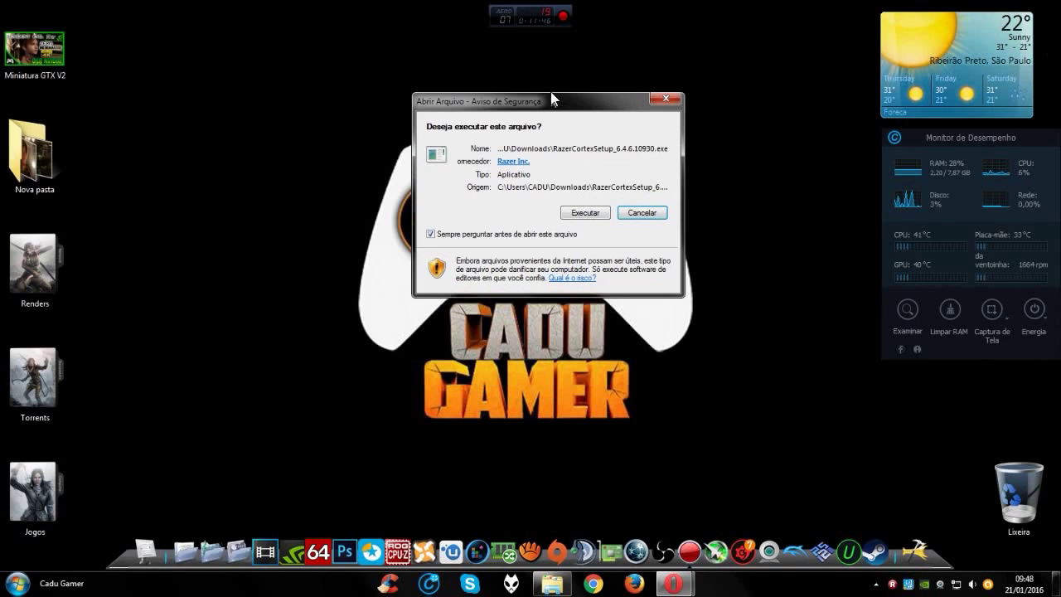
pyautogui.click(592, 207)
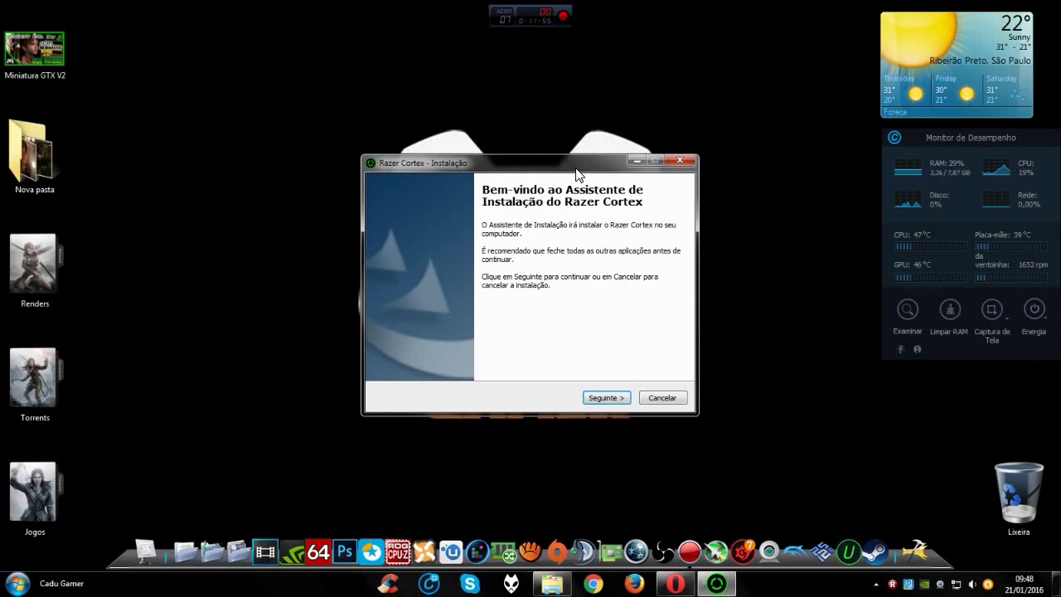
# Install Razer Cortex in C:\Program Files (x86)\Razer\Razer Cortex, accepting the license agreement and keeping the desktop icon option
pyautogui.moveTo(578, 176); pyautogui.dragTo(567, 140)
pyautogui.click(605, 362)
pyautogui.click(601, 363)
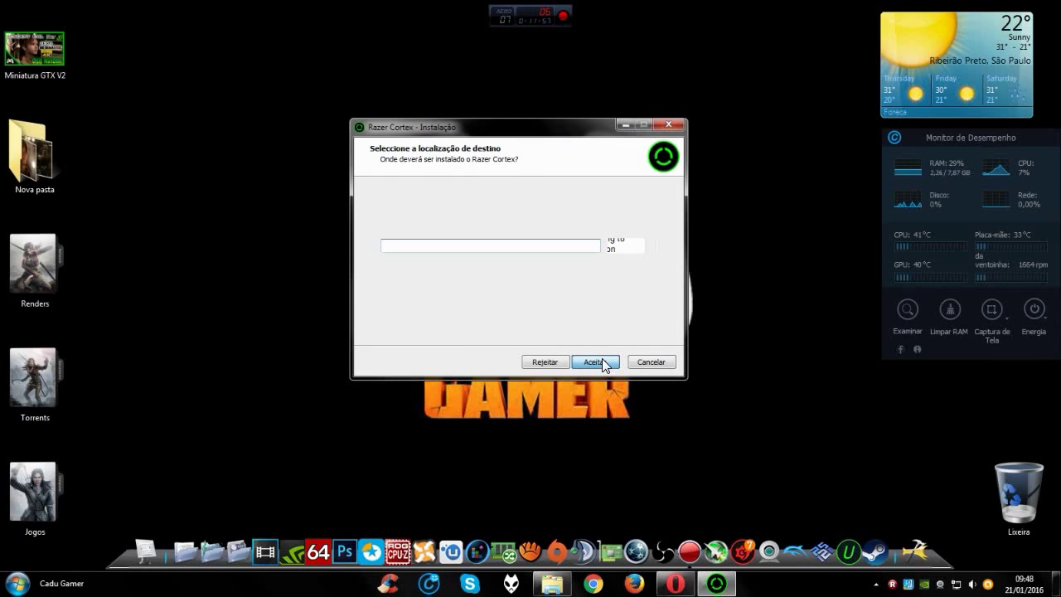
pyautogui.click(543, 361)
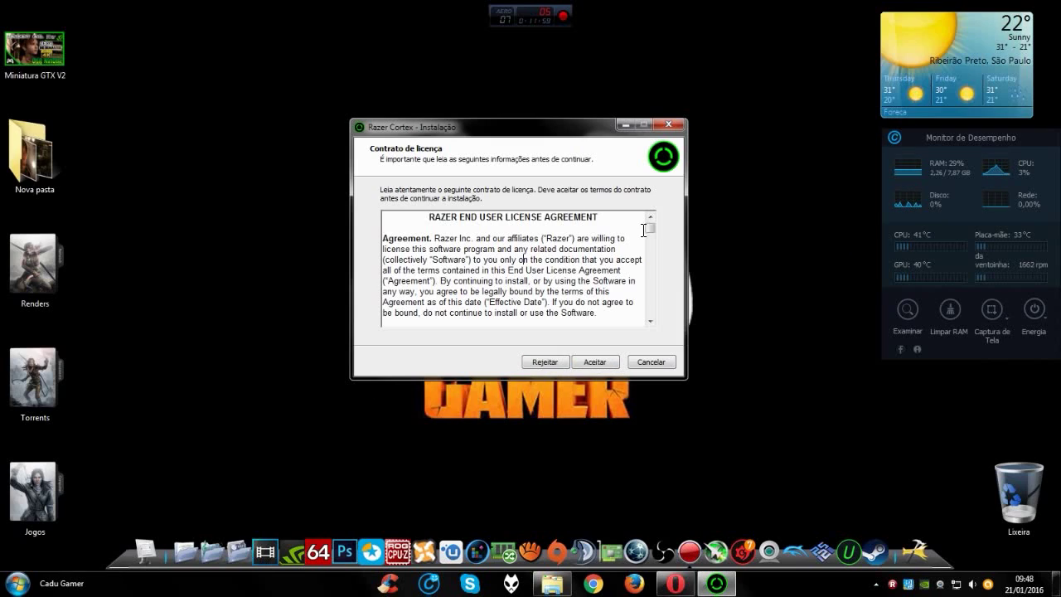
pyautogui.click(597, 363)
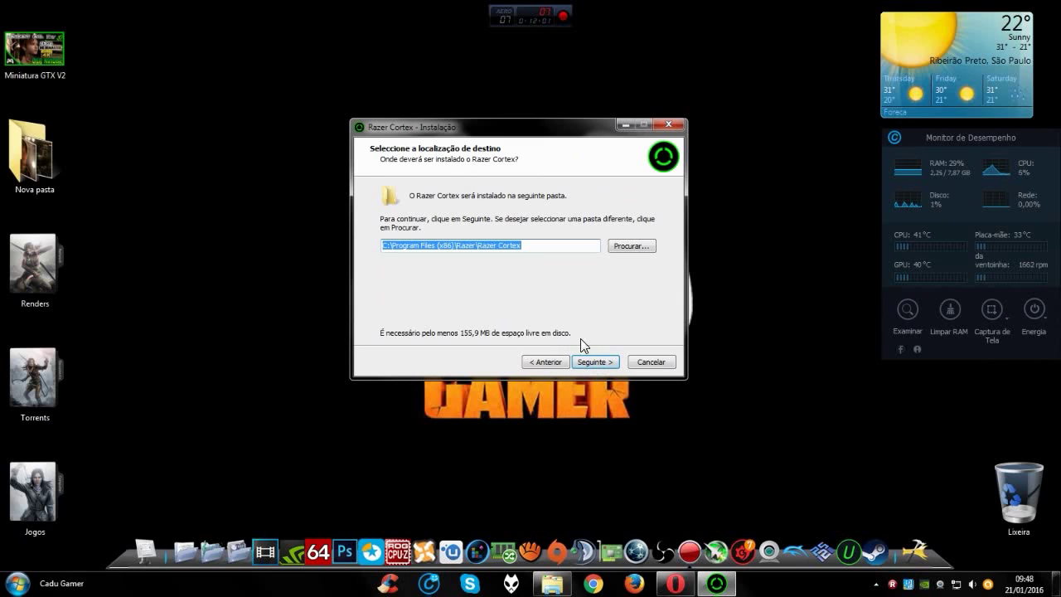
pyautogui.click(591, 363)
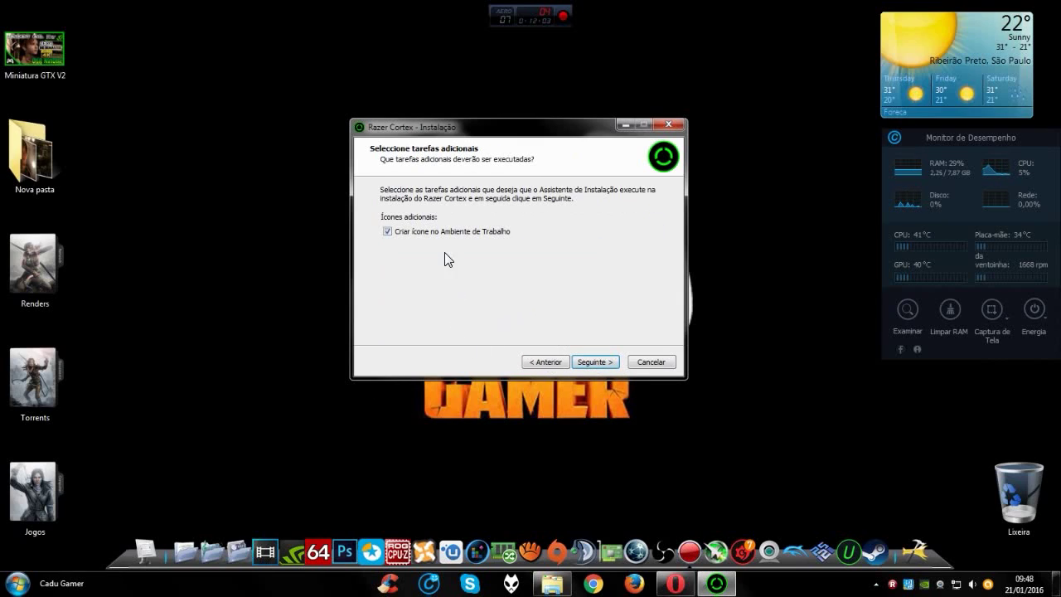
pyautogui.click(600, 361)
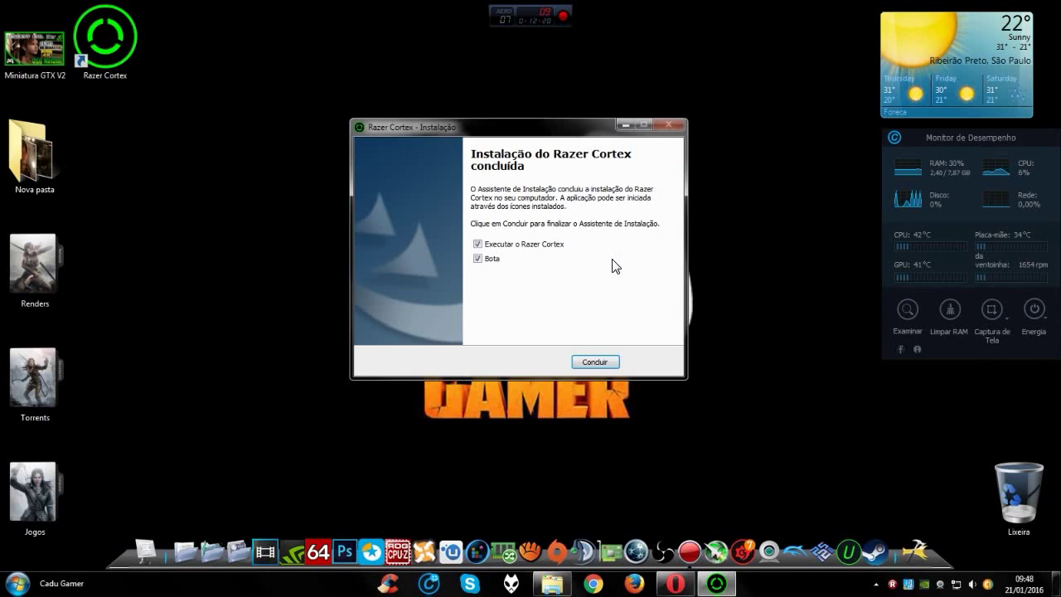
# Toggle the Bota option, finish the wizard with Razer Cortex set to launch, and sign in with the account e-mail
pyautogui.click(494, 259)
pyautogui.click(586, 356)
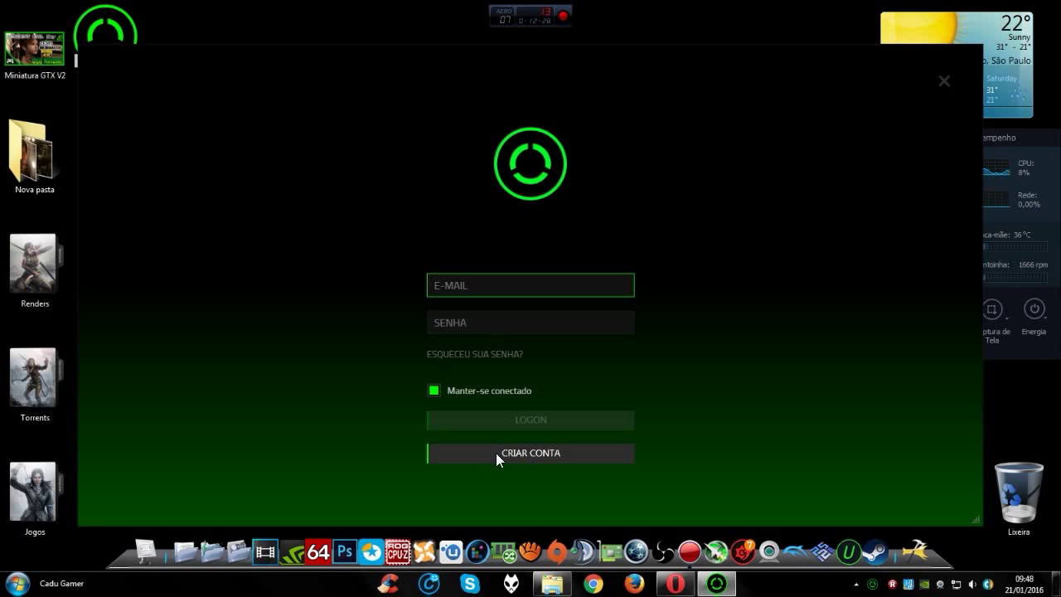
pyautogui.write('ca')
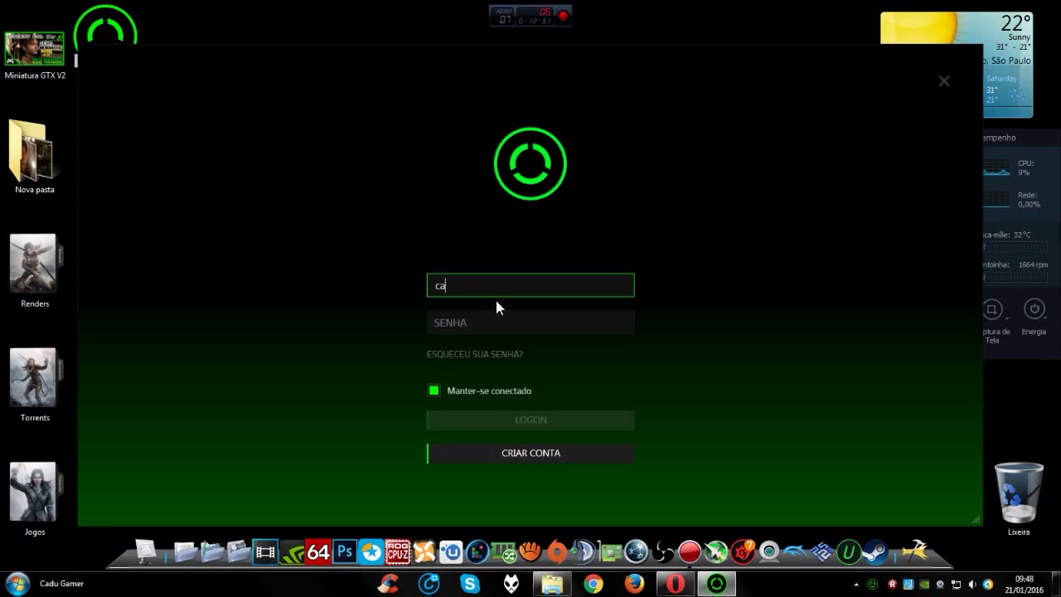
pyautogui.write('dug')
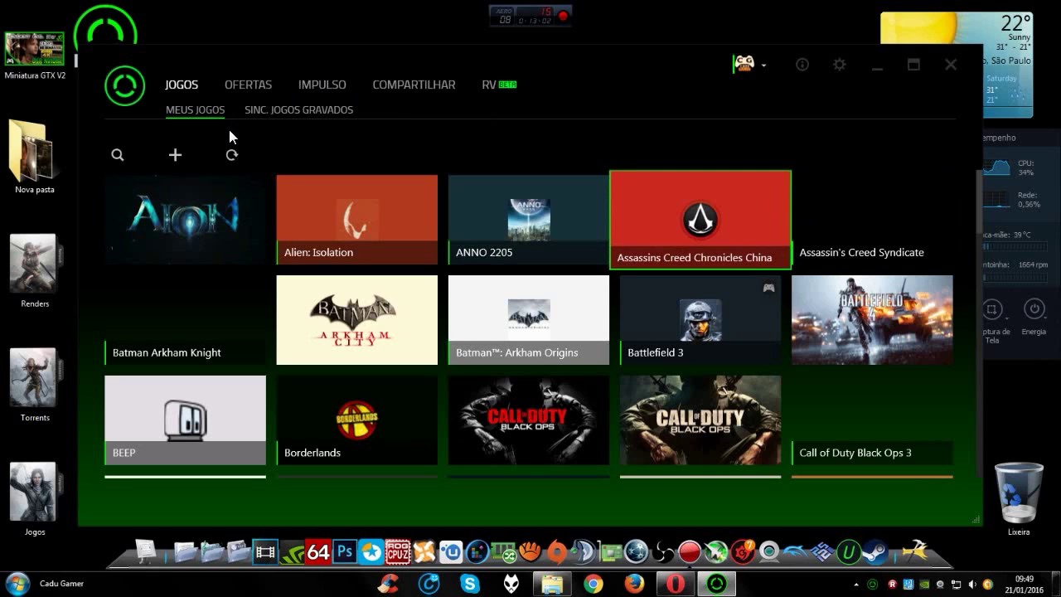
# Examine the Razer Cortex settings pages from general and game clients through wish list, VR, accounts, profile and feedback to the about page
pyautogui.click(835, 67)
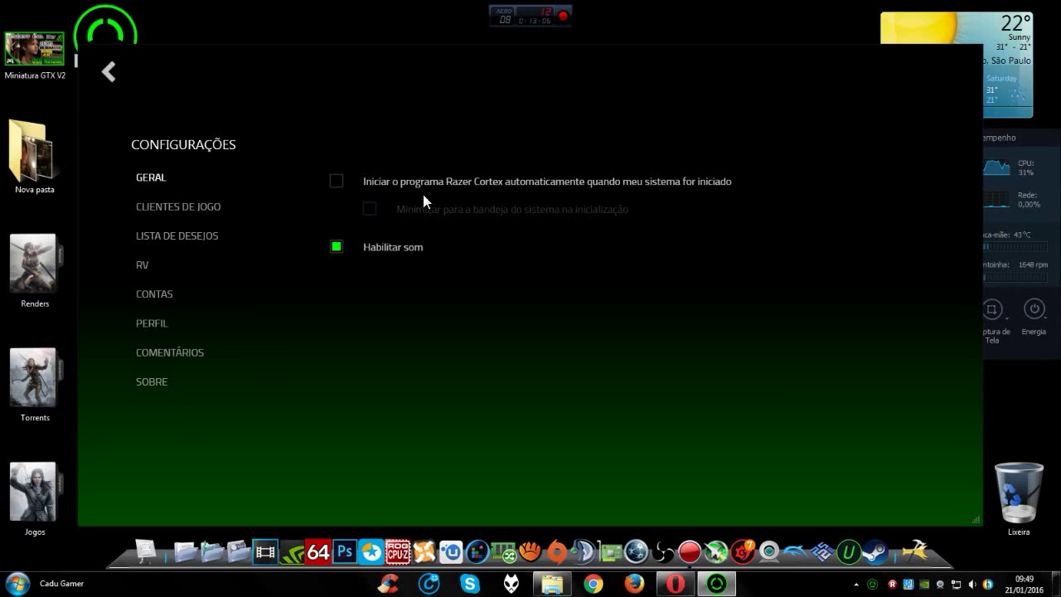
pyautogui.click(179, 207)
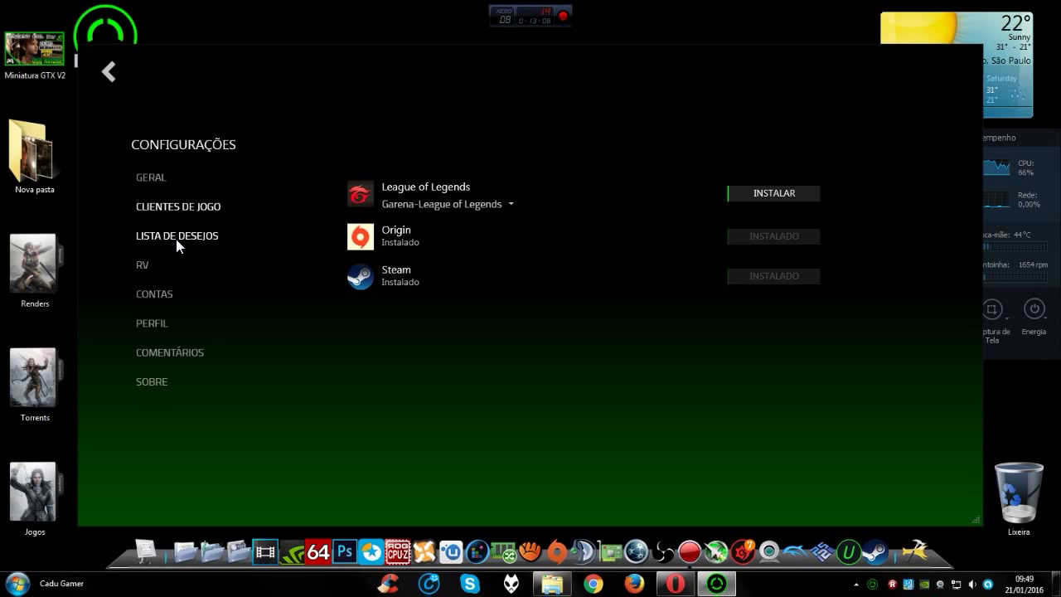
pyautogui.click(176, 238)
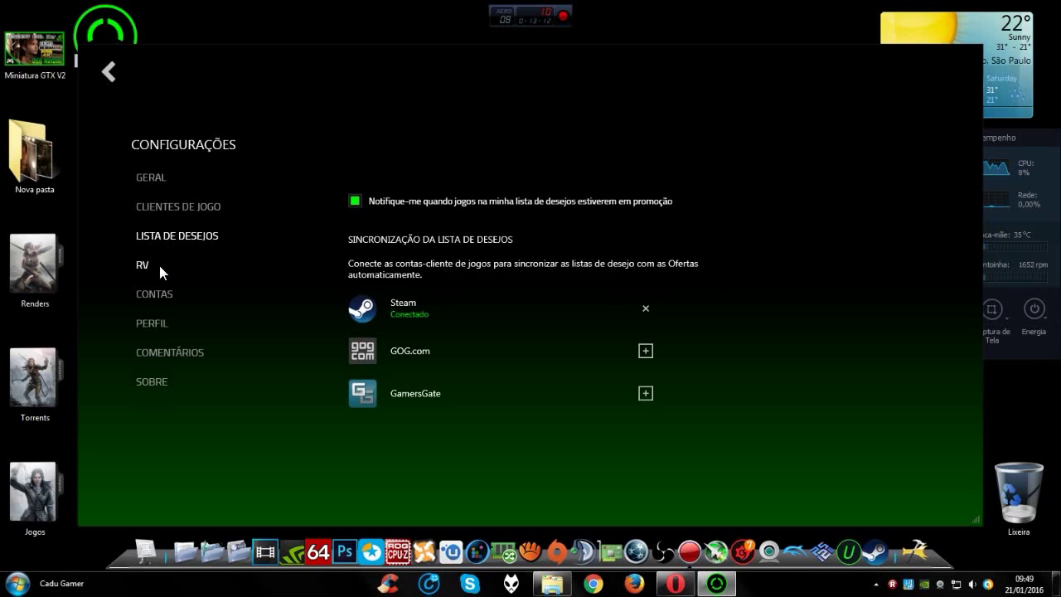
pyautogui.click(159, 262)
pyautogui.click(150, 298)
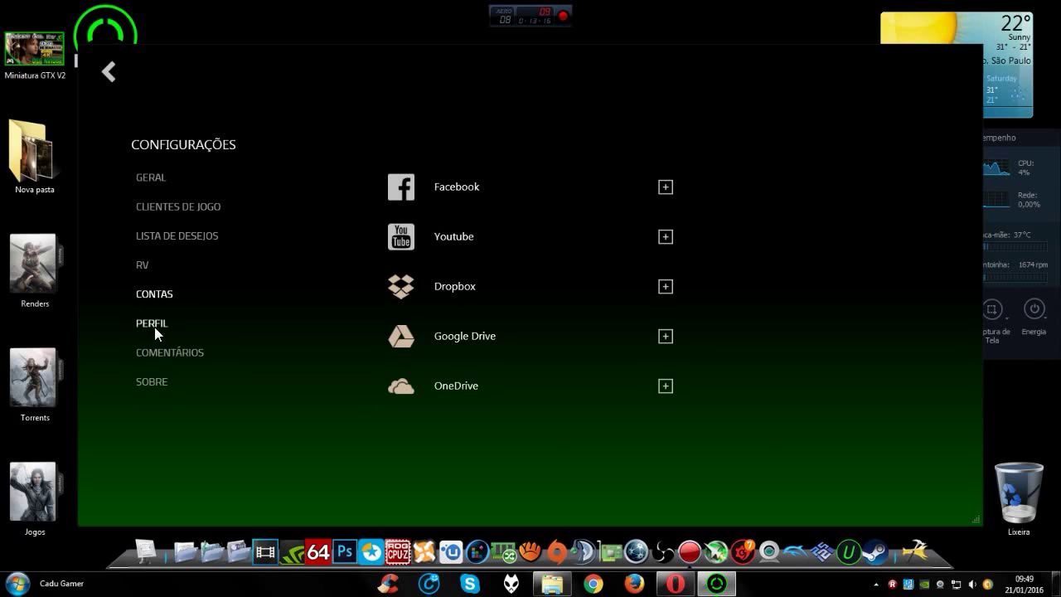
pyautogui.click(153, 325)
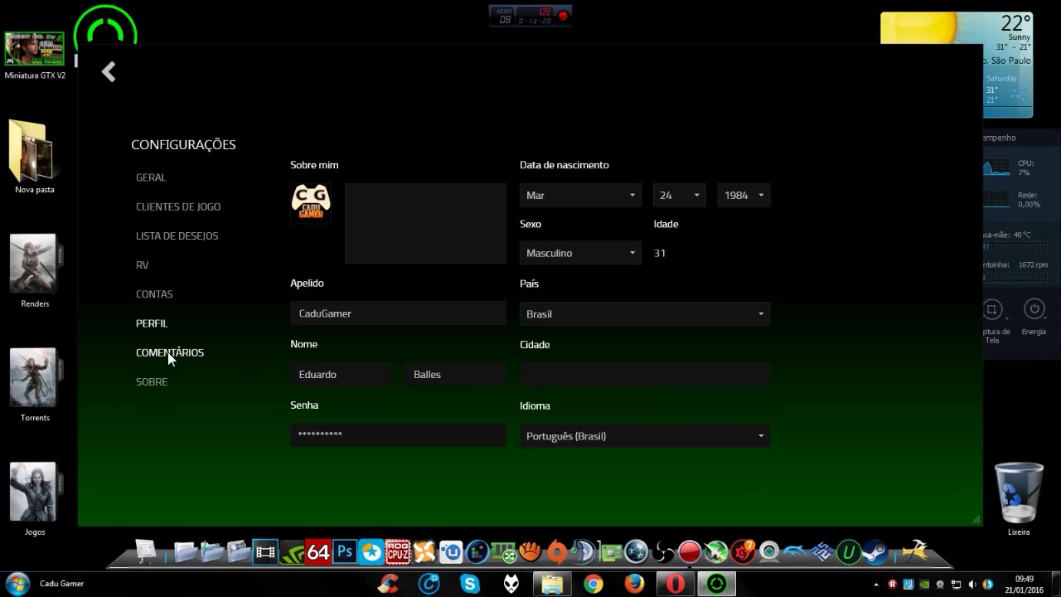
pyautogui.click(168, 351)
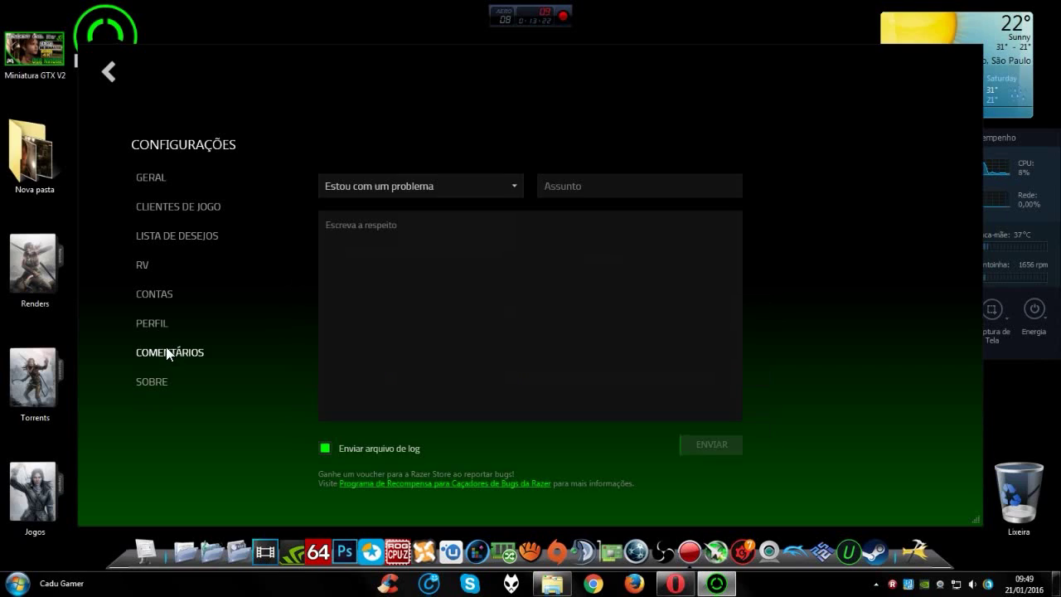
pyautogui.click(151, 382)
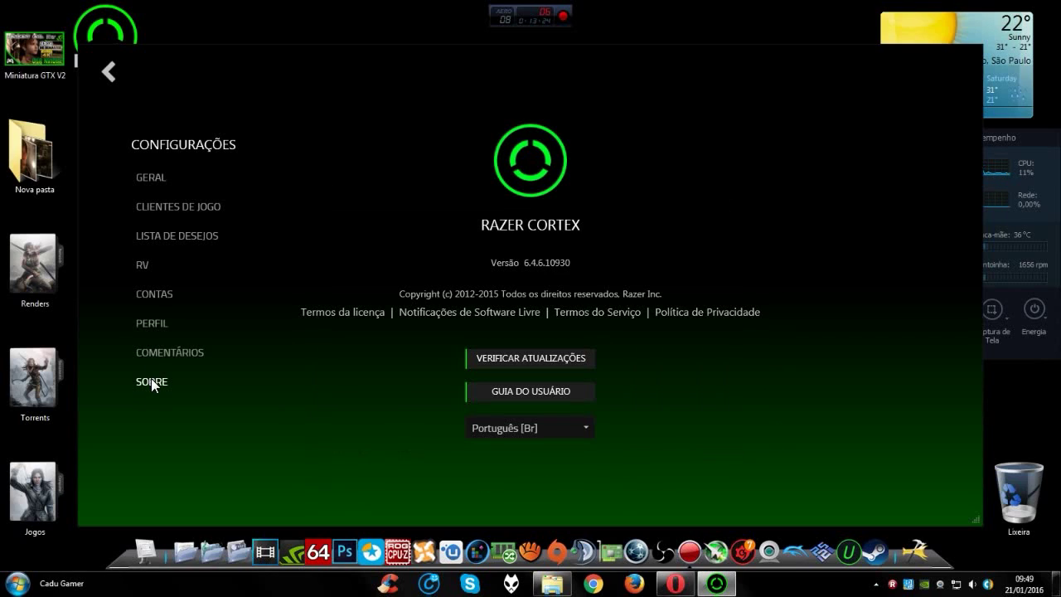
# Check Razer Cortex for updates and return to the game library
pyautogui.click(525, 364)
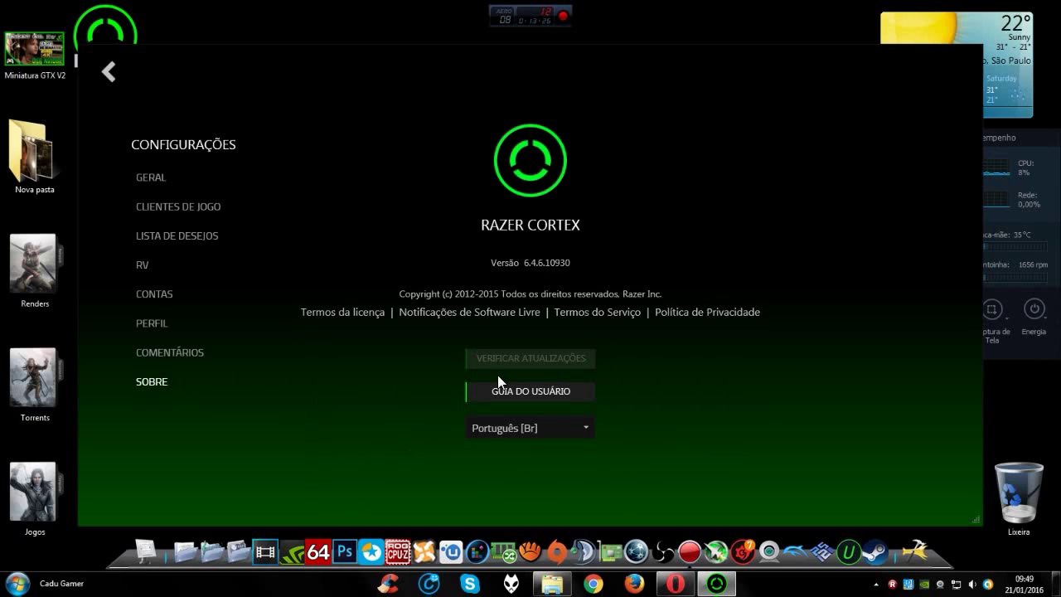
pyautogui.click(524, 334)
pyautogui.click(109, 73)
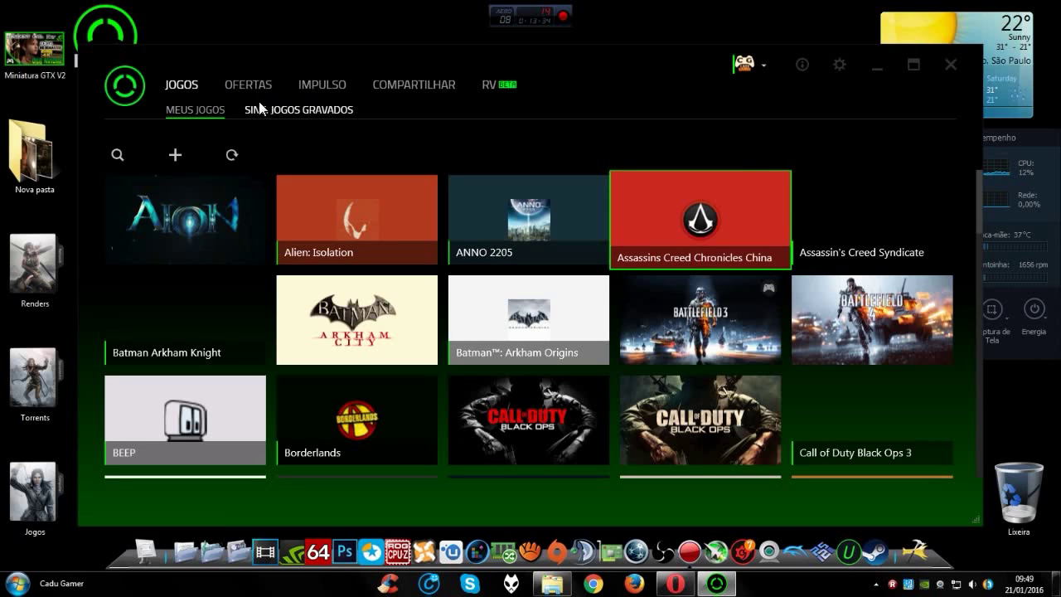
# Examine the Razer Cortex screen capture, boost, diagnostics and defragmentation pages, ending on the main boost page
pyautogui.click(414, 88)
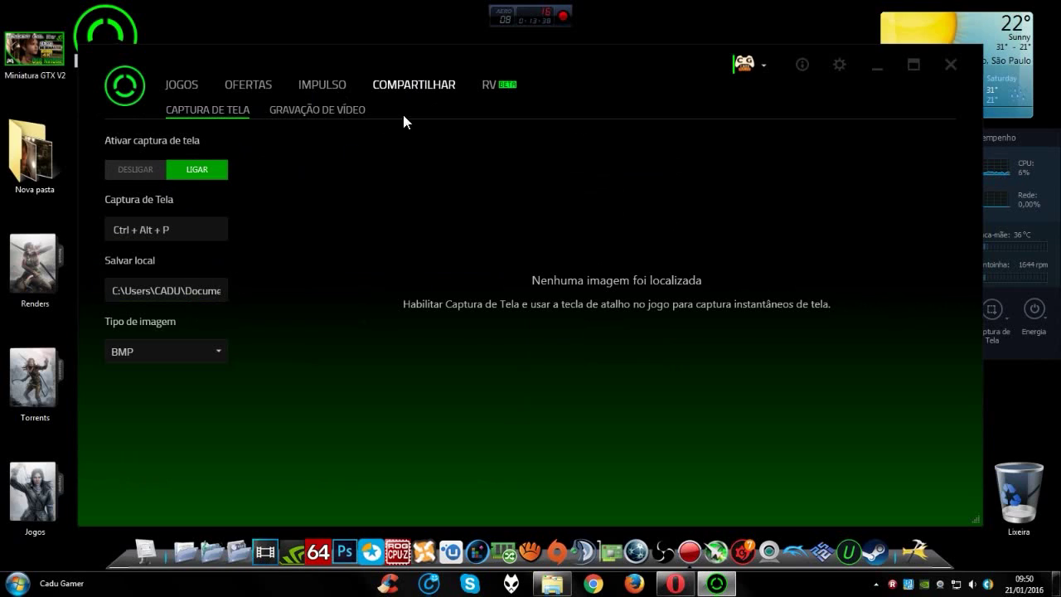
pyautogui.click(311, 87)
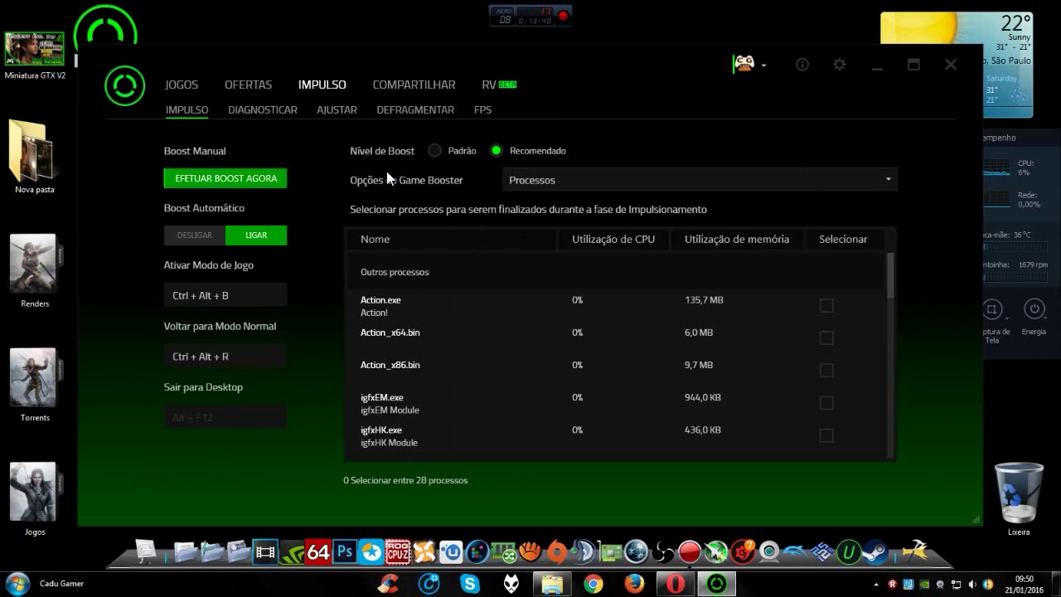
pyautogui.click(342, 113)
pyautogui.click(286, 109)
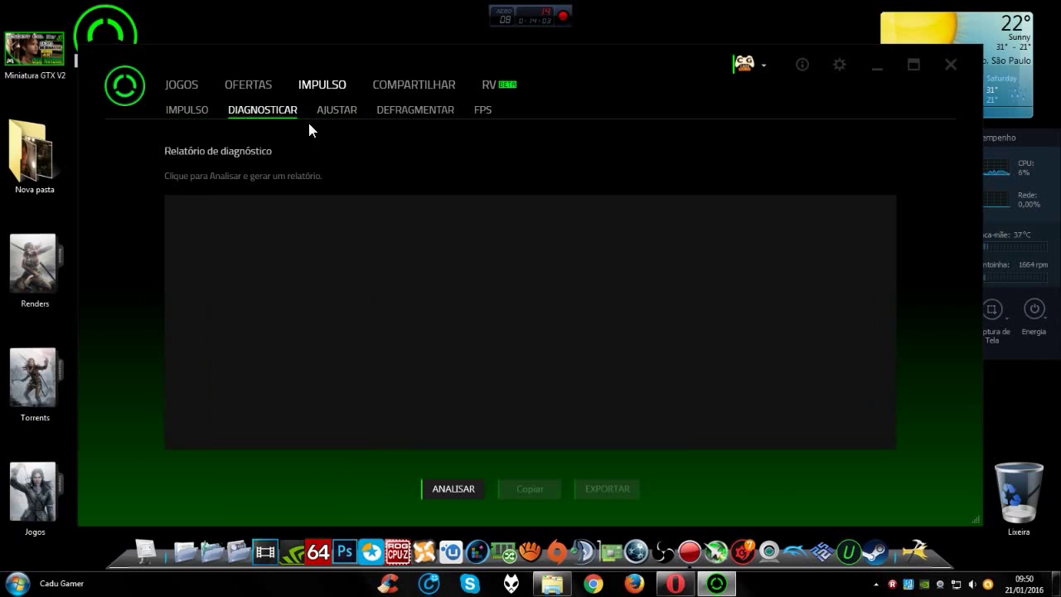
pyautogui.click(396, 108)
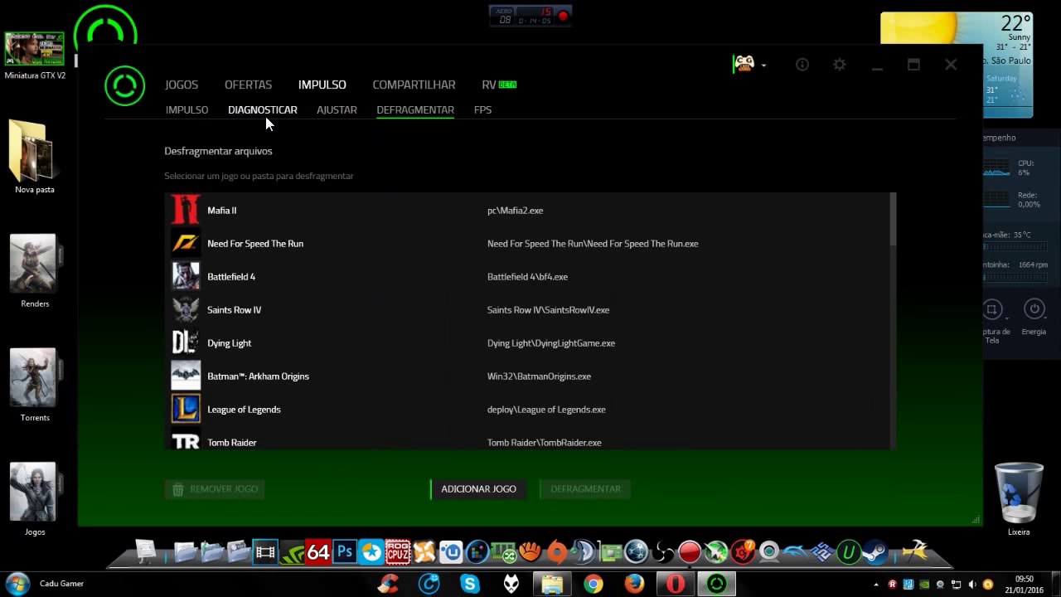
pyautogui.click(260, 111)
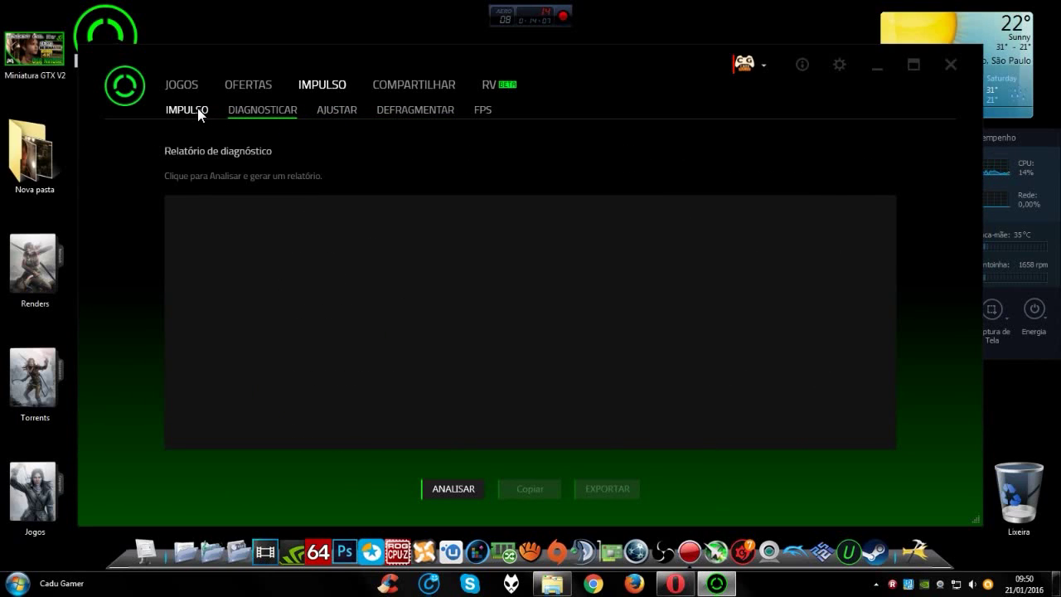
pyautogui.click(197, 109)
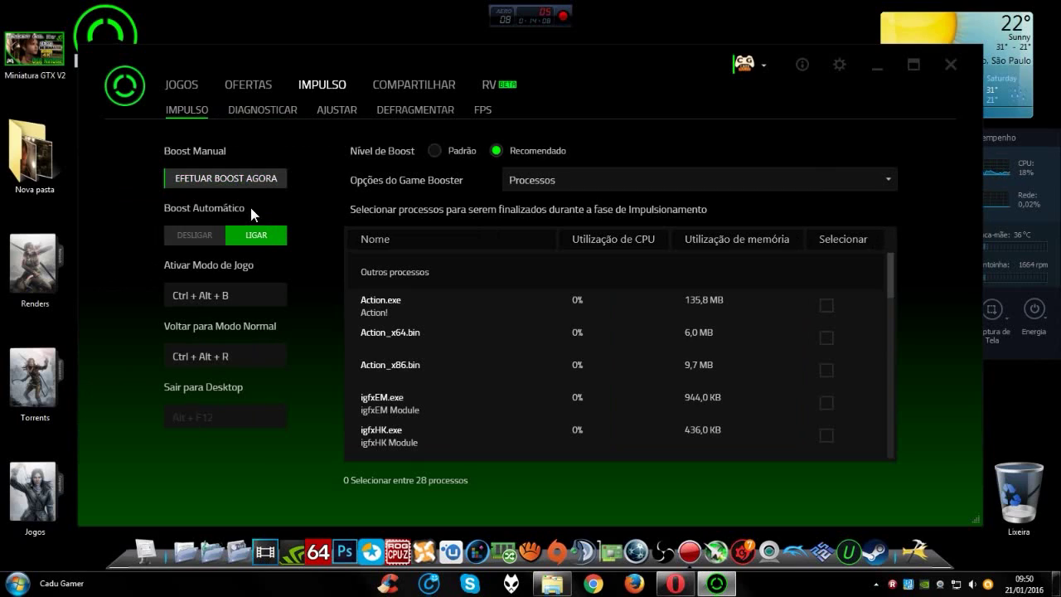
# Run a manual boost at the Recomendado level and review the boost section's process list
pyautogui.click(240, 179)
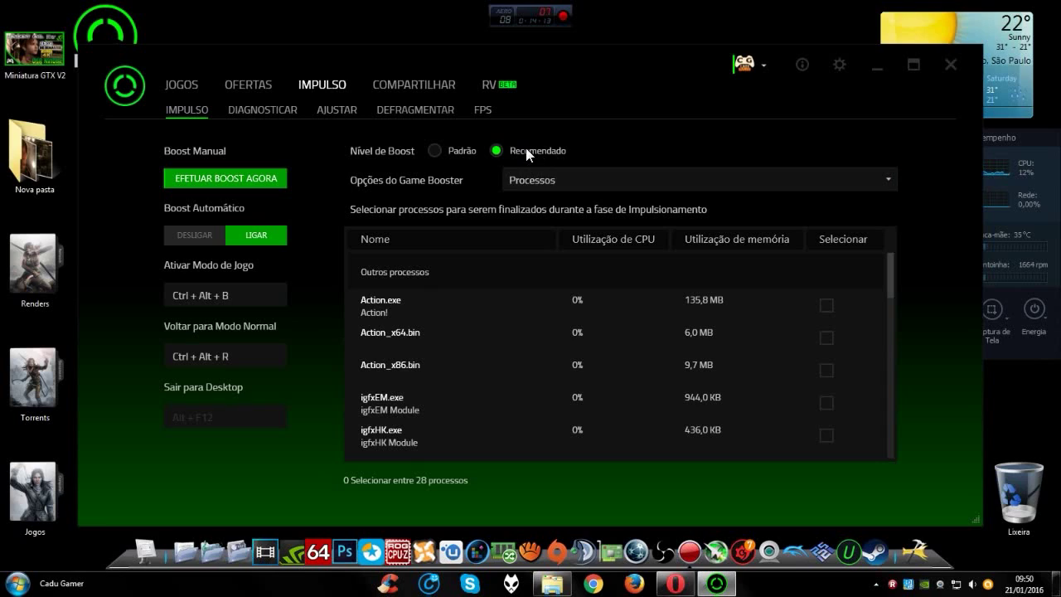
pyautogui.click(241, 178)
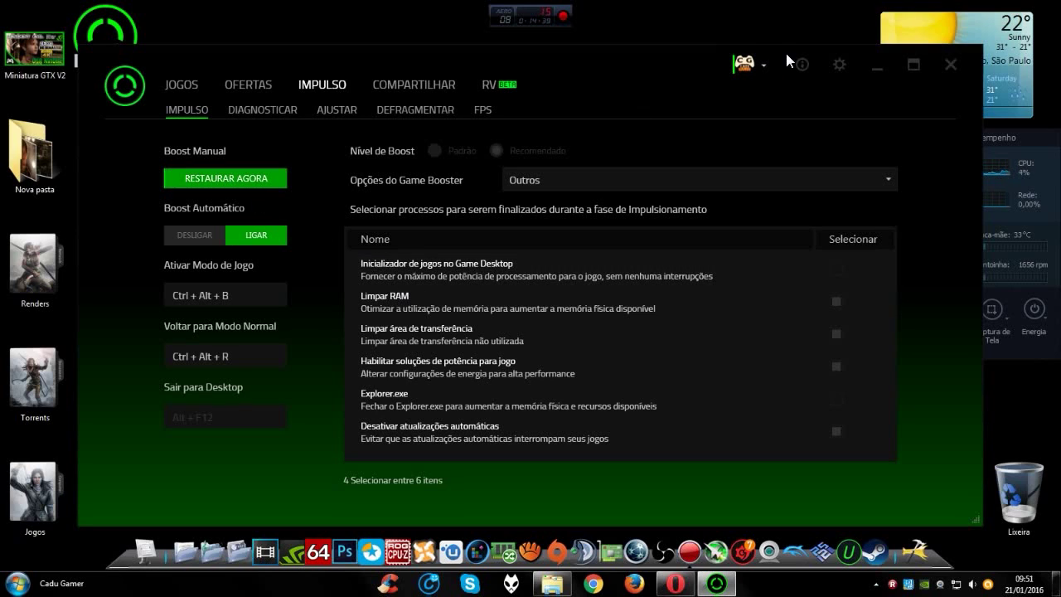
pyautogui.click(330, 112)
pyautogui.click(259, 108)
pyautogui.click(182, 110)
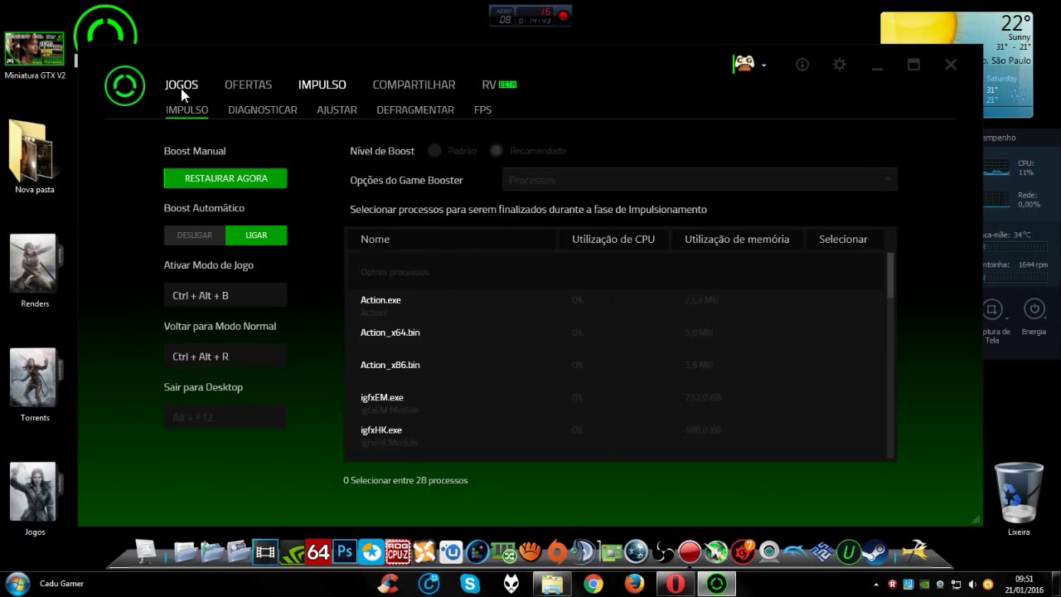
# Rescan the PC for games in the Razer Cortex library and close the program
pyautogui.click(181, 87)
pyautogui.click(230, 157)
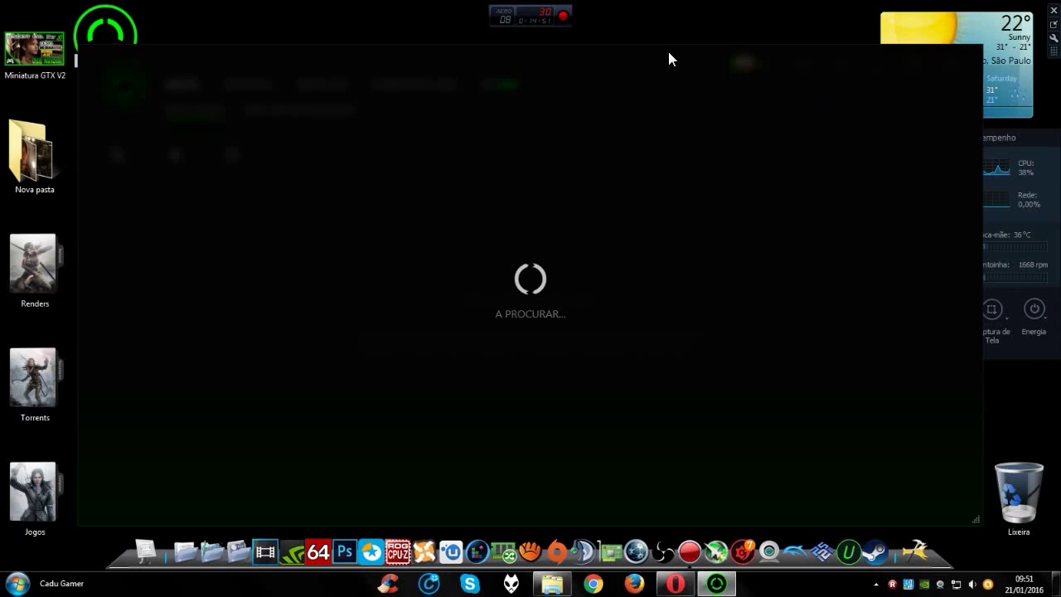
pyautogui.moveTo(654, 22); pyautogui.dragTo(998, 560)
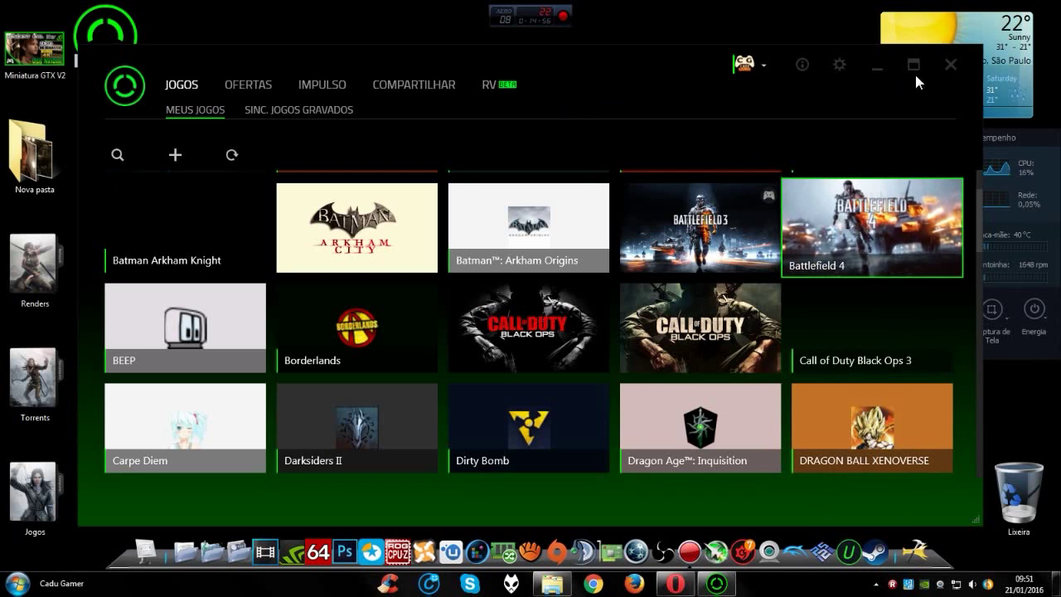
pyautogui.click(950, 63)
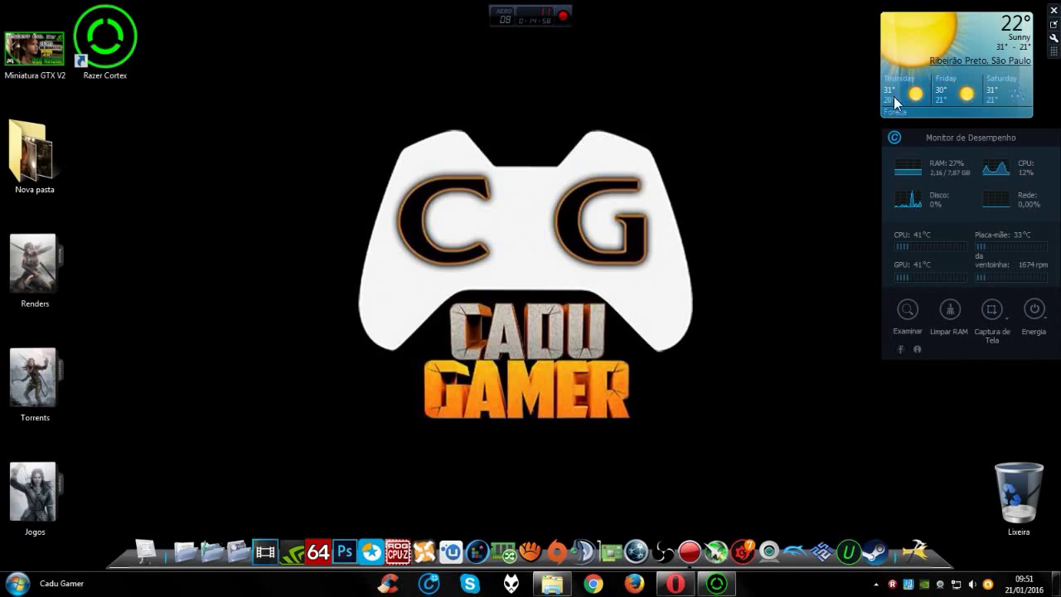
pyautogui.click(876, 583)
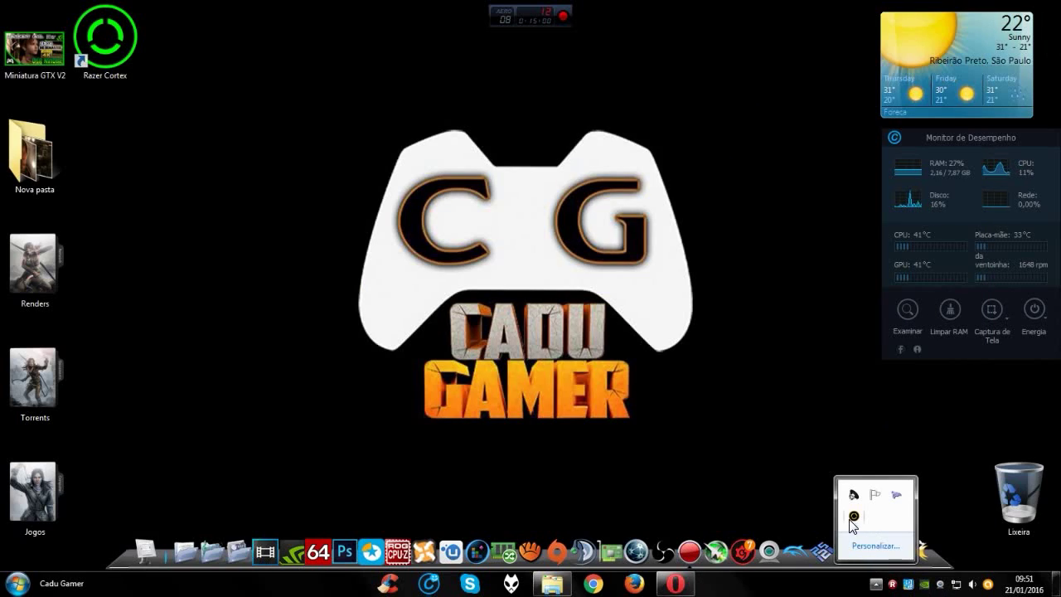
pyautogui.click(271, 369)
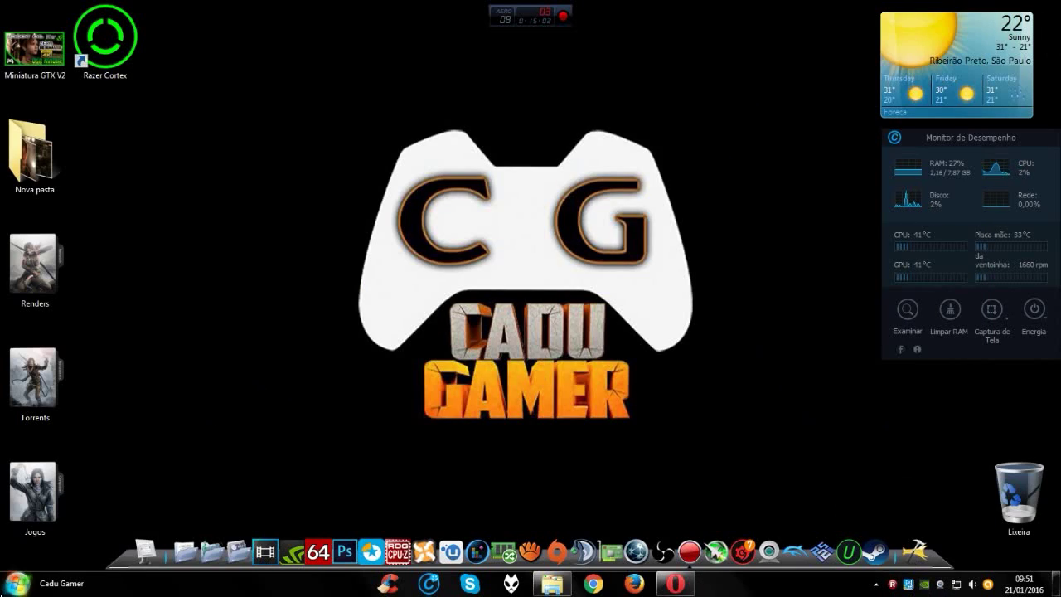
# Launch Smart Defrag 4 from its folder in the list of installed programs
pyautogui.click(3, 585)
pyautogui.click(89, 524)
pyautogui.scroll(-3, 90, 369)
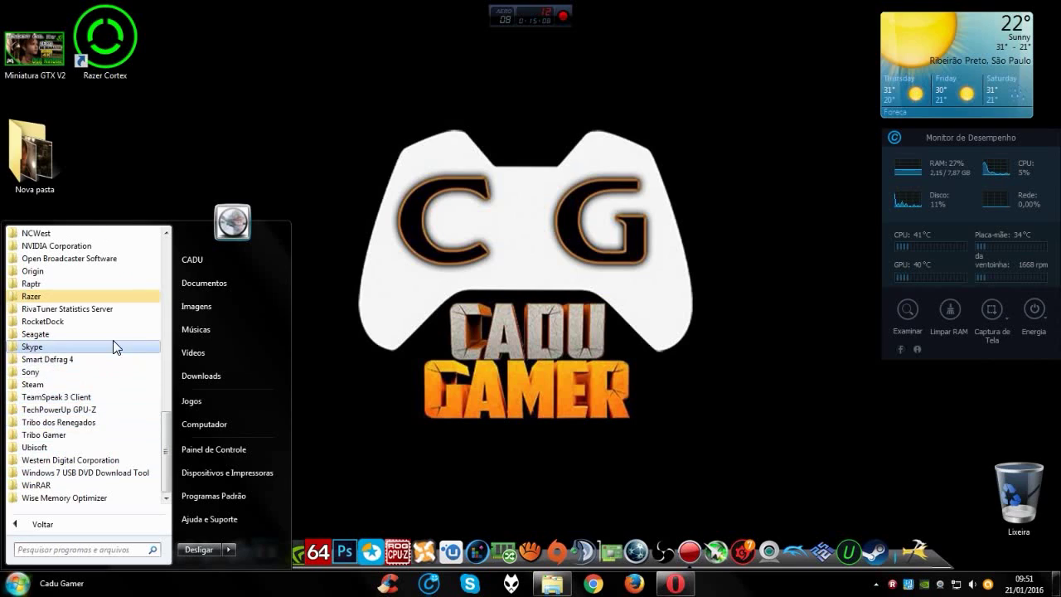
pyautogui.click(77, 361)
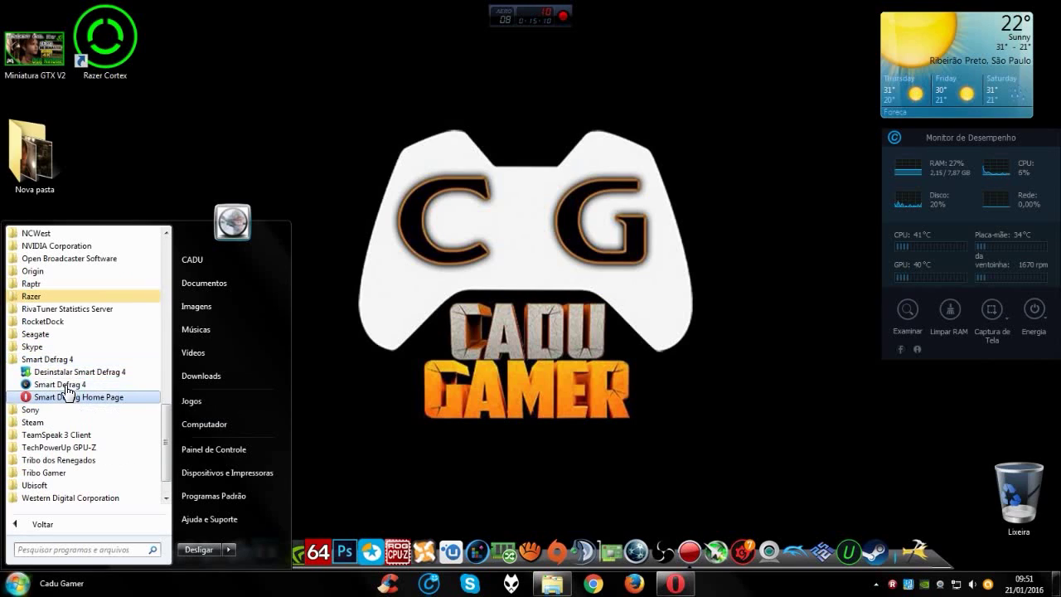
pyautogui.click(61, 383)
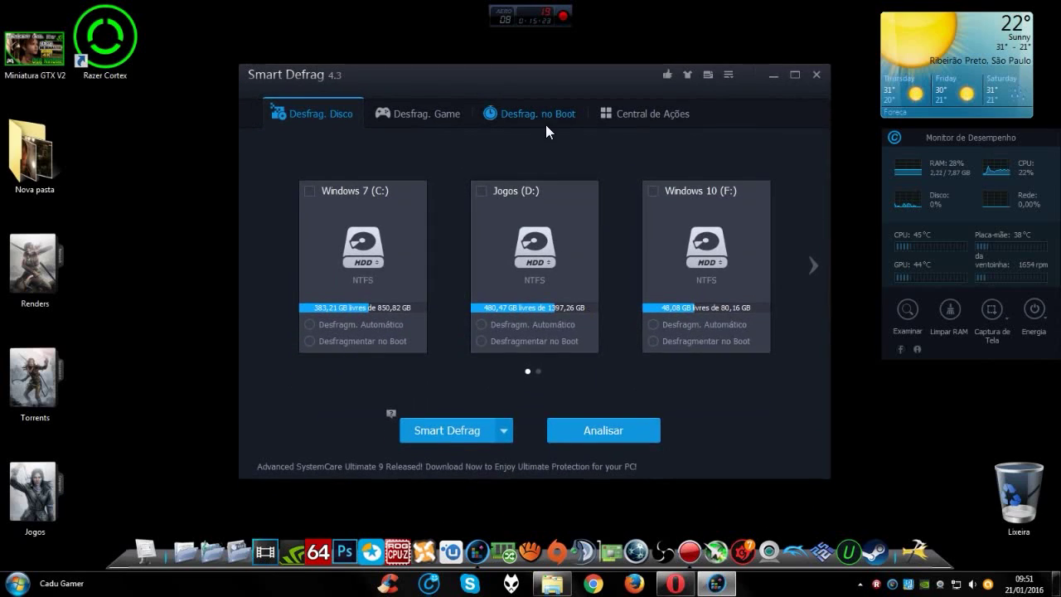
# Review the available defragmentation methods and analyze the Windows 7 (C:) drive for fragmentation
pyautogui.click(505, 427)
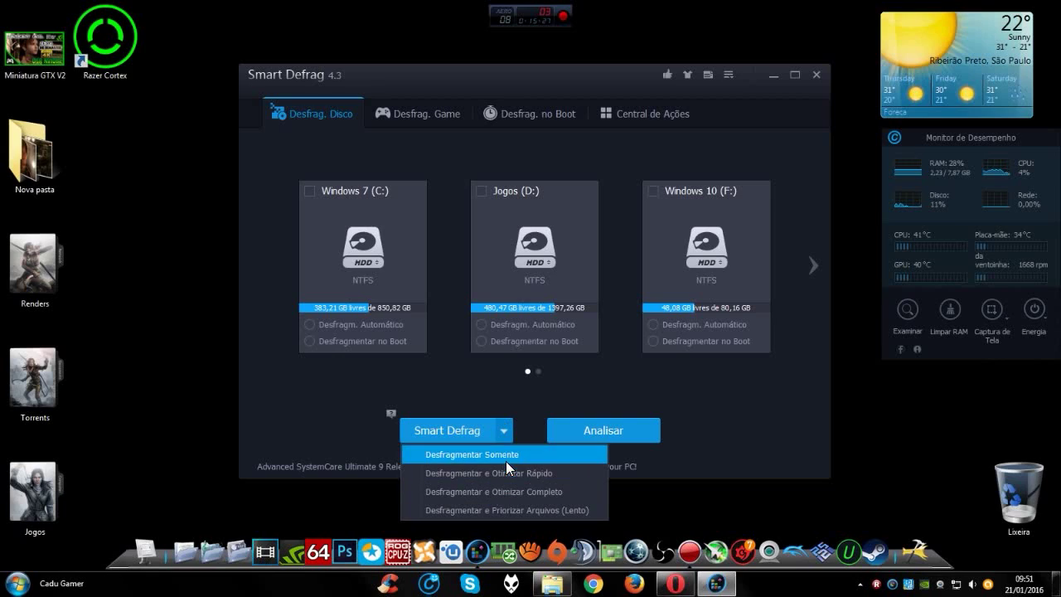
pyautogui.click(614, 431)
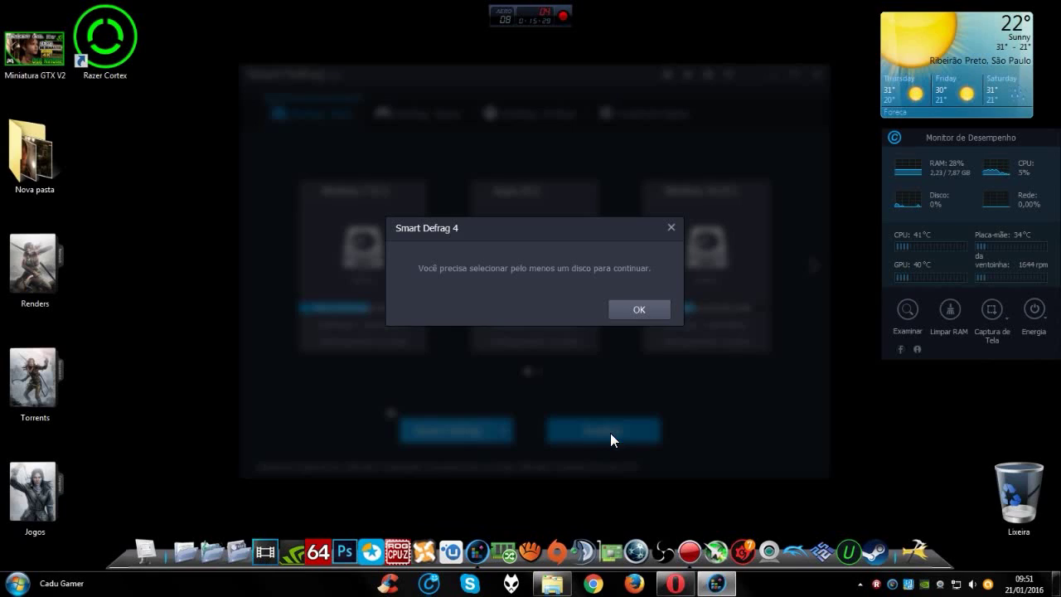
pyautogui.click(637, 309)
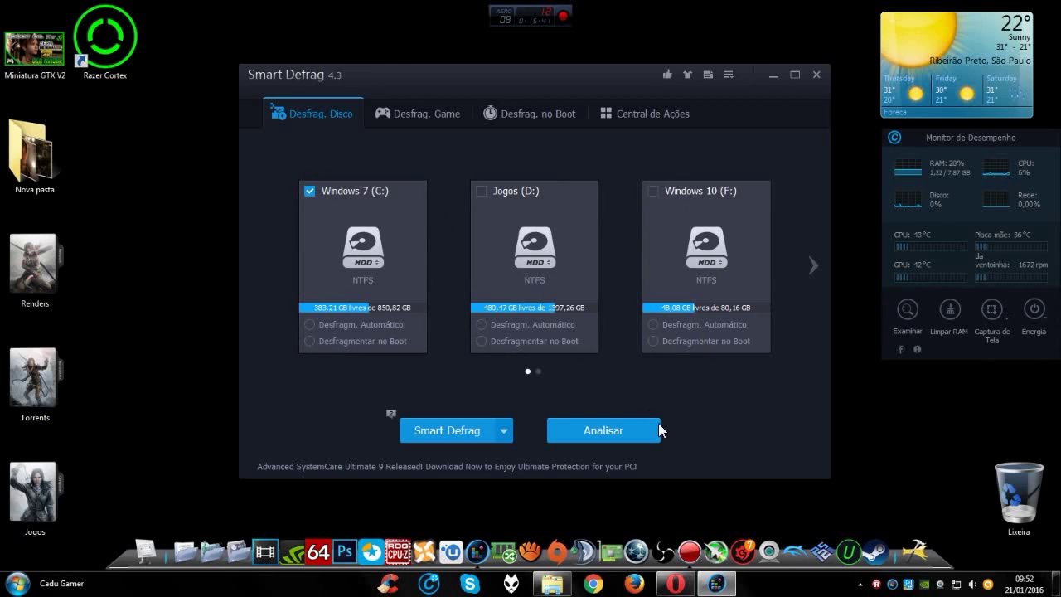
pyautogui.click(598, 433)
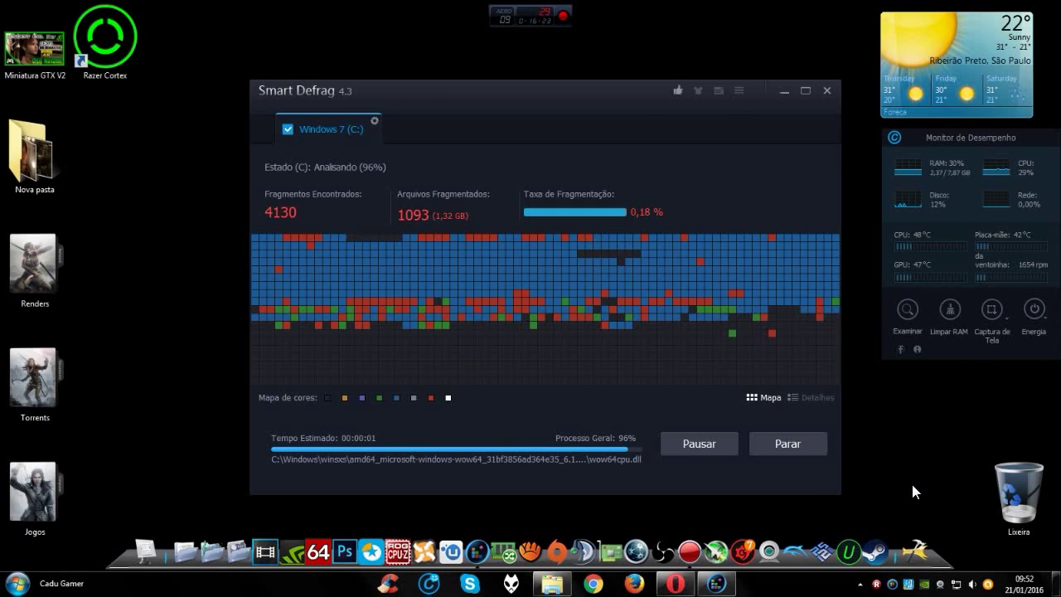
# Launch Wise Memory Optimizer, decline its update and minimize Smart Defrag behind it
pyautogui.click(503, 552)
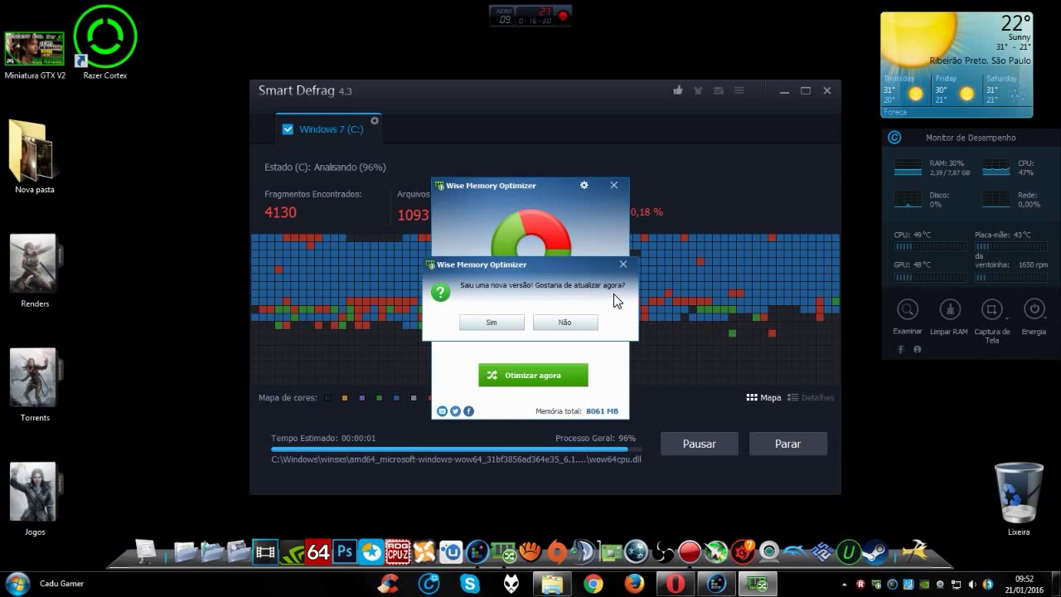
pyautogui.click(561, 323)
pyautogui.moveTo(549, 194); pyautogui.dragTo(577, 144)
pyautogui.click(783, 90)
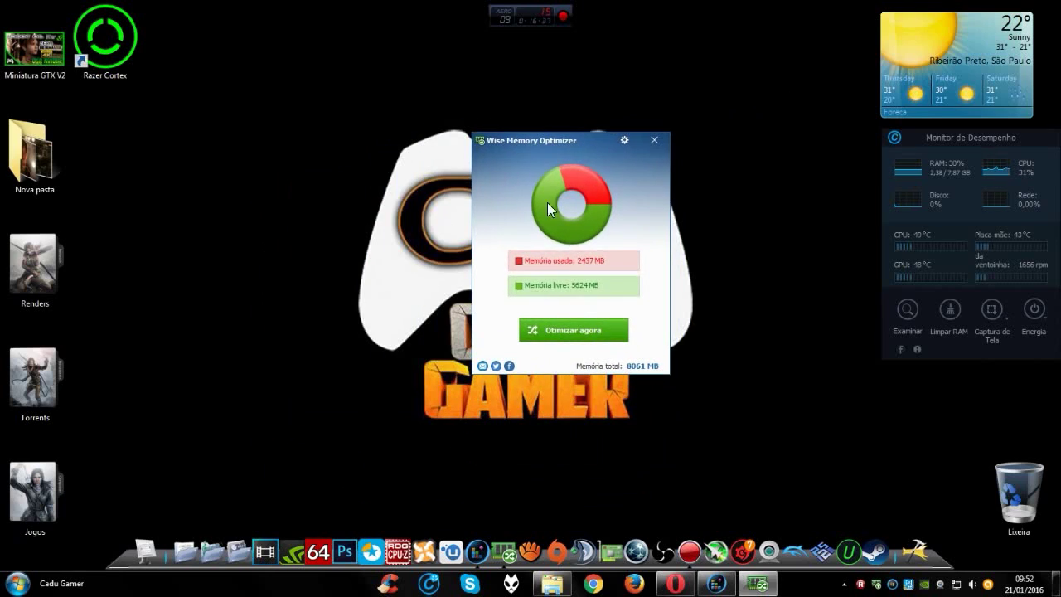
pyautogui.moveTo(630, 365)
pyautogui.mouseDown()
pyautogui.moveTo(783, 466)
pyautogui.moveTo(251, 85)
pyautogui.moveTo(580, 194)
pyautogui.moveTo(844, 499)
pyautogui.moveTo(841, 485)
pyautogui.mouseUp()
pyautogui.moveTo(819, 441)
pyautogui.mouseDown()
pyautogui.moveTo(581, 399)
pyautogui.moveTo(375, 104)
pyautogui.moveTo(507, 142)
pyautogui.moveTo(770, 445)
pyautogui.moveTo(229, 90)
pyautogui.moveTo(316, 64)
pyautogui.moveTo(569, 199)
pyautogui.moveTo(769, 436)
pyautogui.moveTo(278, 168)
pyautogui.moveTo(245, 100)
pyautogui.moveTo(399, 113)
pyautogui.mouseUp()
pyautogui.moveTo(740, 73)
pyautogui.mouseDown()
pyautogui.moveTo(773, 487)
pyautogui.moveTo(801, 485)
pyautogui.moveTo(362, 149)
pyautogui.moveTo(285, 52)
pyautogui.moveTo(762, 478)
pyautogui.moveTo(293, 52)
pyautogui.mouseUp()
pyautogui.moveTo(292, 52)
pyautogui.mouseDown()
pyautogui.moveTo(738, 366)
pyautogui.moveTo(779, 428)
pyautogui.mouseUp()
pyautogui.moveTo(778, 52); pyautogui.dragTo(777, 426)
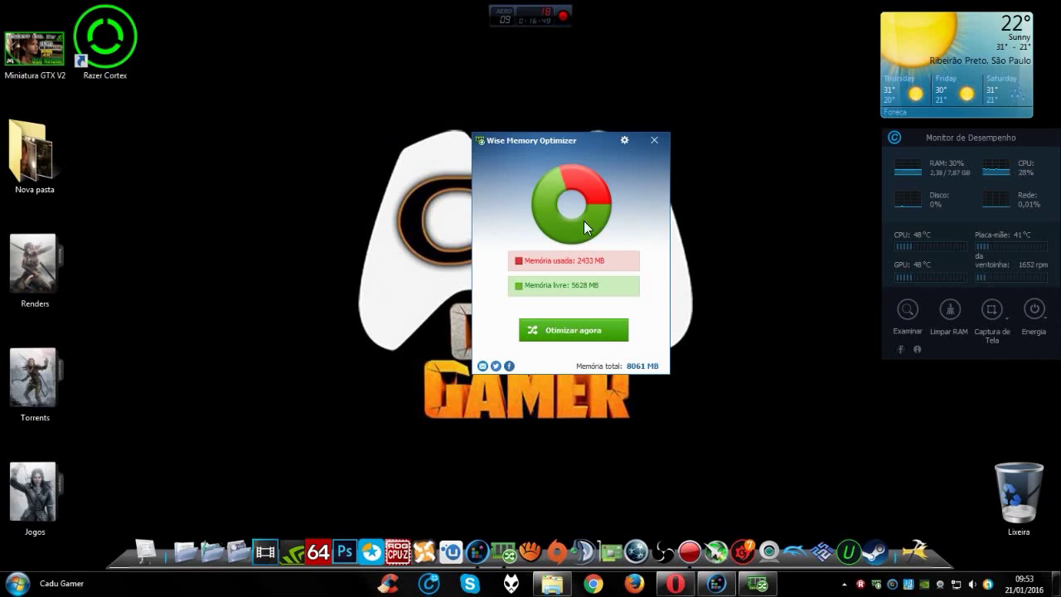
# Show the Wise Memory Optimizer settings and enable minimizing to the notification area
pyautogui.click(625, 141)
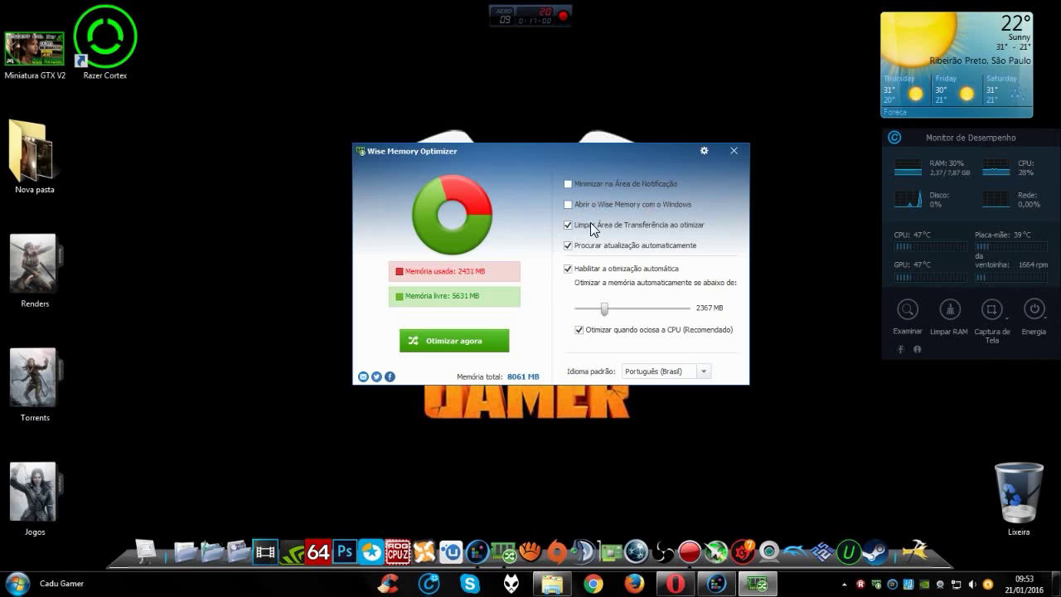
pyautogui.click(568, 184)
pyautogui.moveTo(600, 181); pyautogui.dragTo(625, 180)
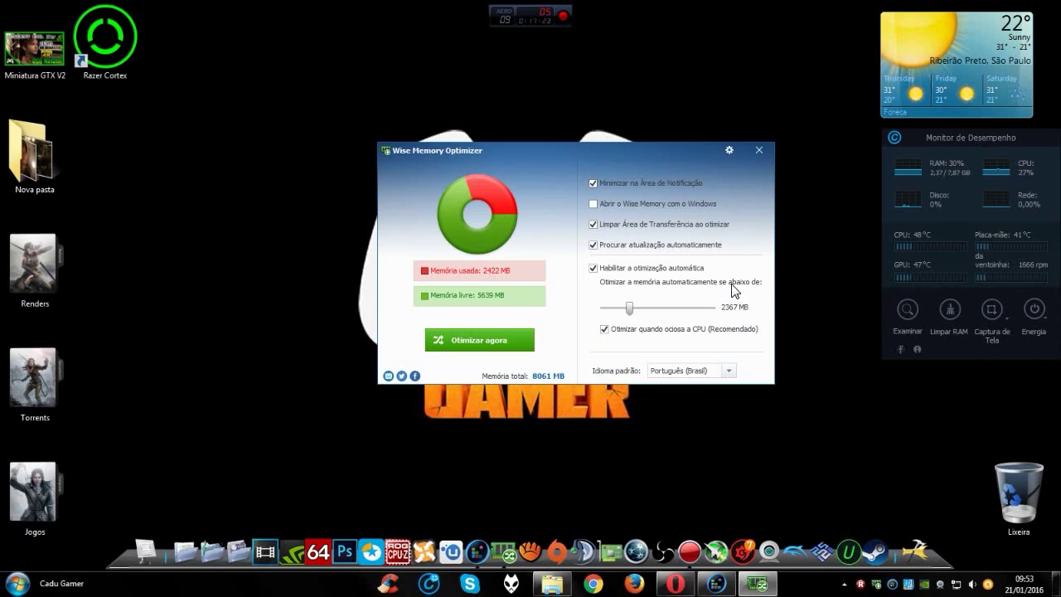
pyautogui.moveTo(666, 161); pyautogui.dragTo(687, 178)
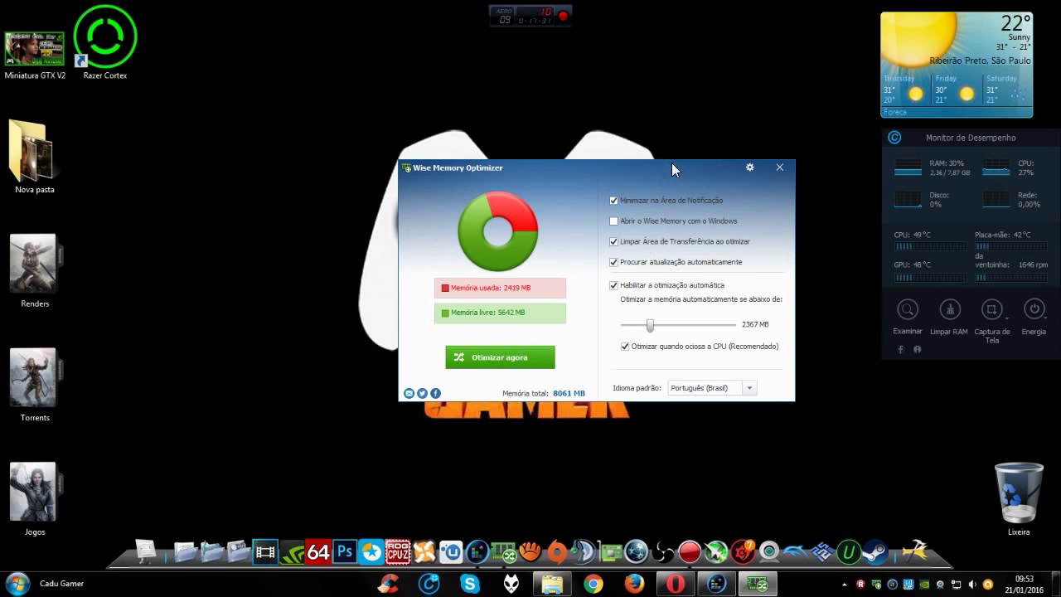
pyautogui.moveTo(672, 162); pyautogui.dragTo(680, 175)
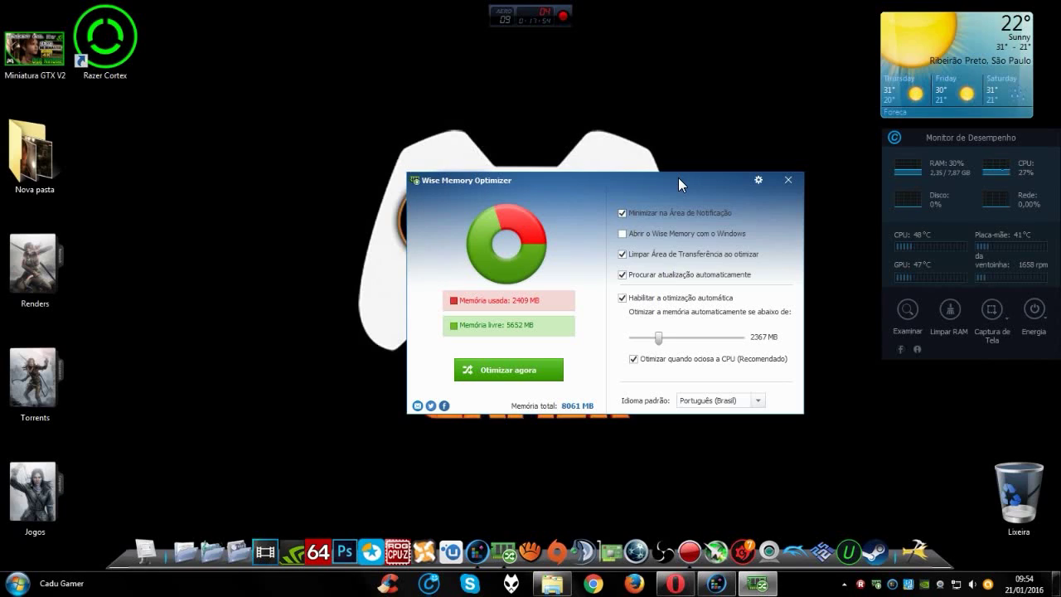
pyautogui.moveTo(707, 184); pyautogui.dragTo(645, 155)
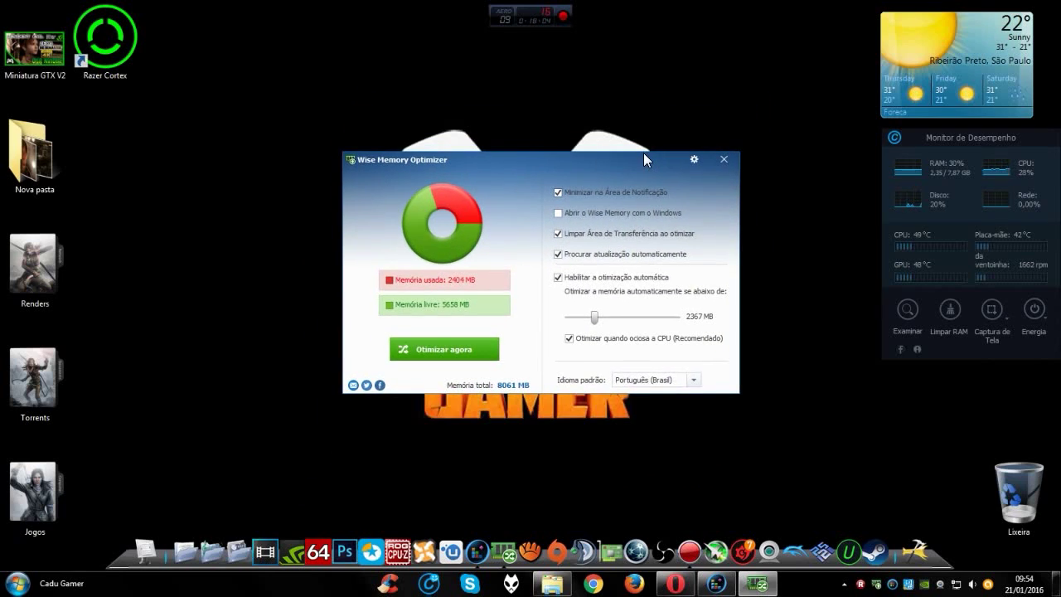
pyautogui.moveTo(514, 161); pyautogui.dragTo(525, 134)
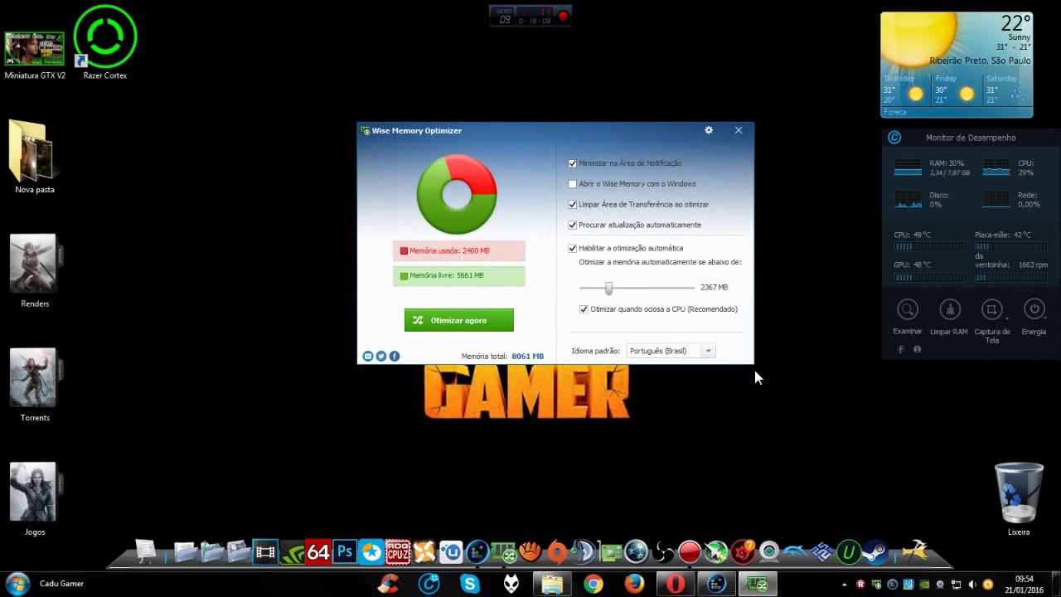
pyautogui.moveTo(642, 128)
pyautogui.mouseDown()
pyautogui.moveTo(640, 221)
pyautogui.moveTo(628, 116)
pyautogui.mouseUp()
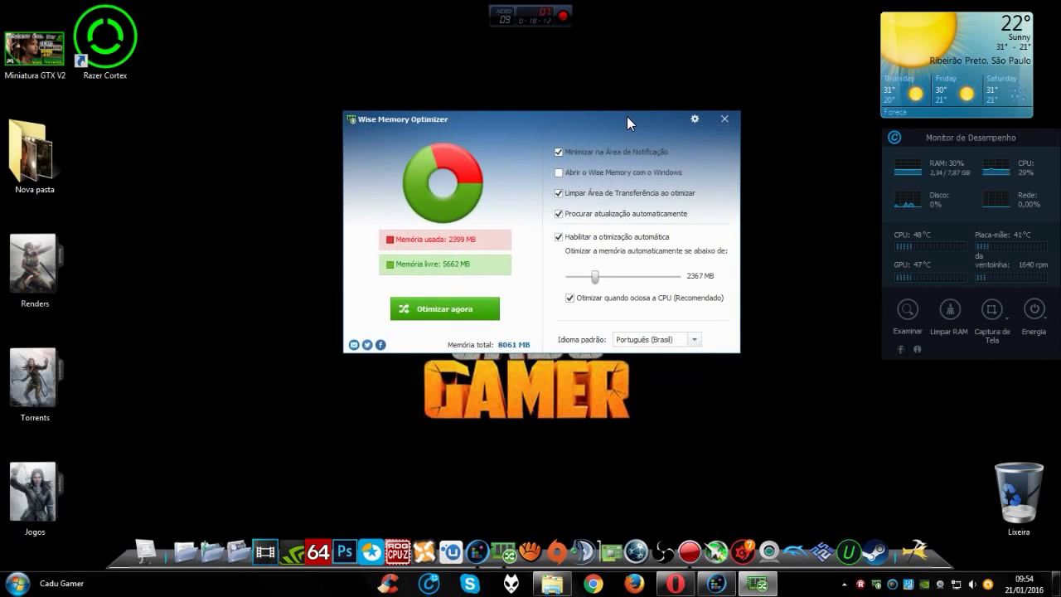
pyautogui.moveTo(627, 116); pyautogui.dragTo(622, 145)
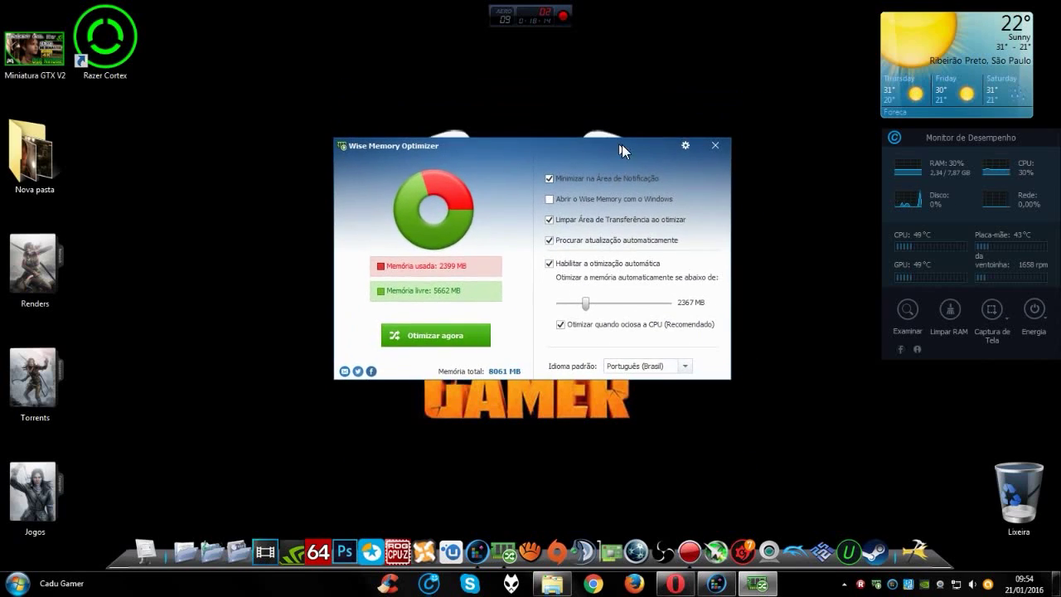
# Switch back to Smart Defrag and examine the detailed list of fragmented files on the C: drive
pyautogui.click(715, 583)
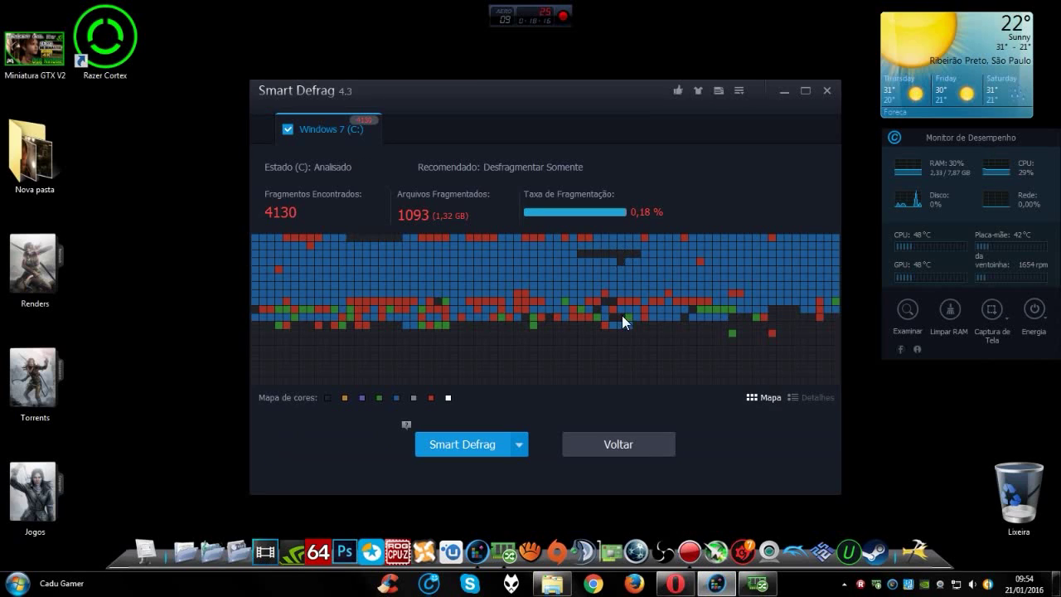
pyautogui.moveTo(487, 109); pyautogui.dragTo(426, 114)
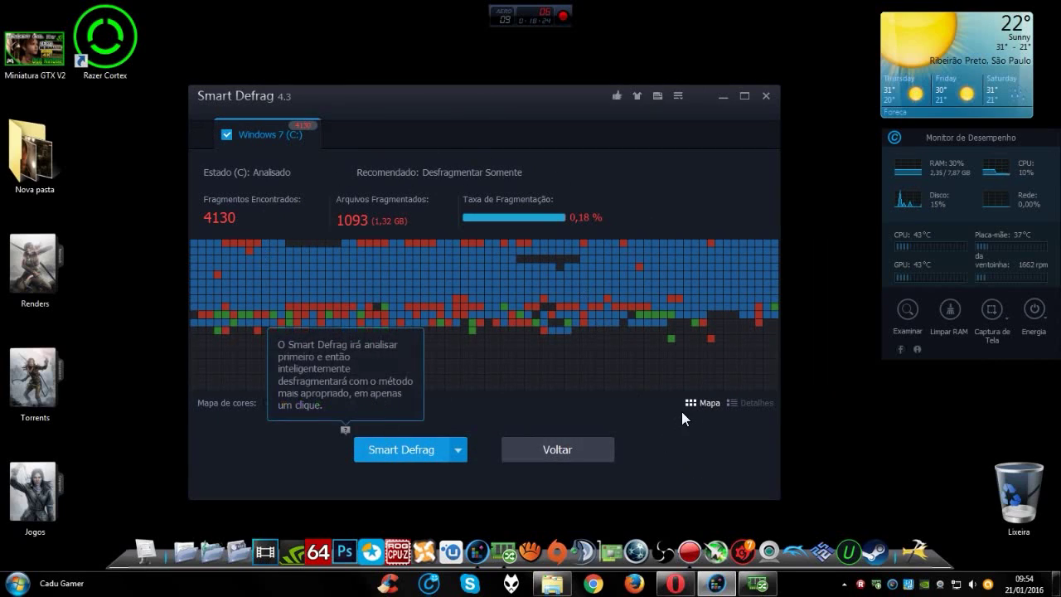
pyautogui.click(749, 403)
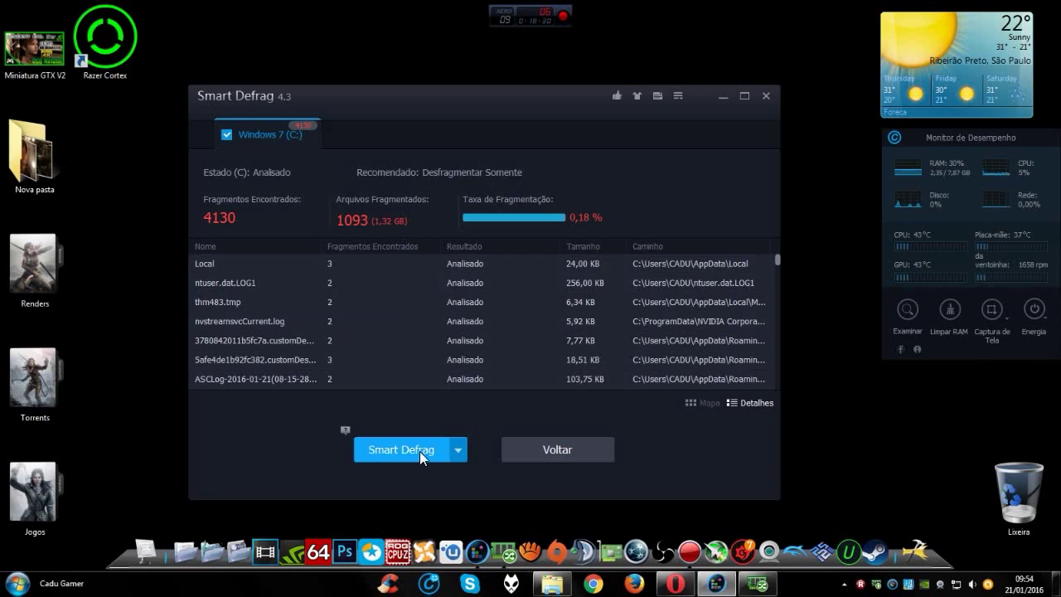
# Review the defragmentation options for the analyzed C: drive and close Smart Defrag without starting one
pyautogui.click(459, 449)
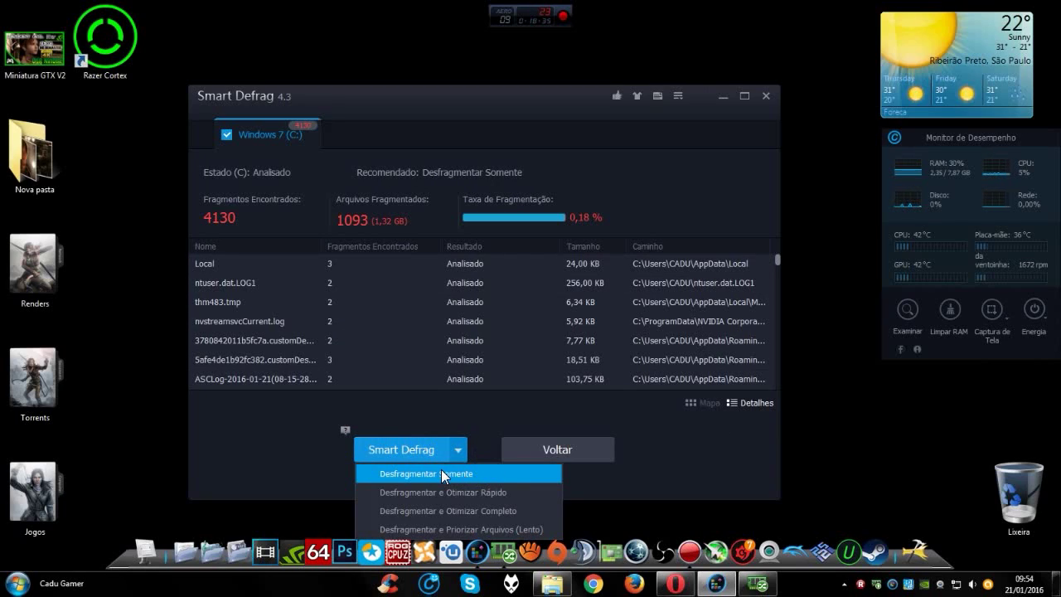
pyautogui.click(658, 434)
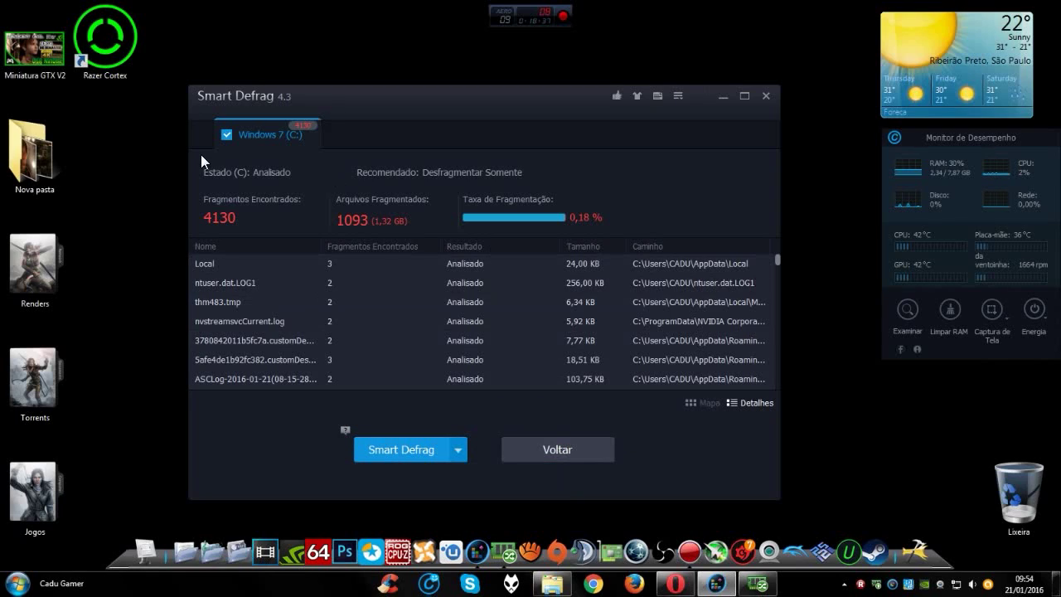
pyautogui.click(766, 96)
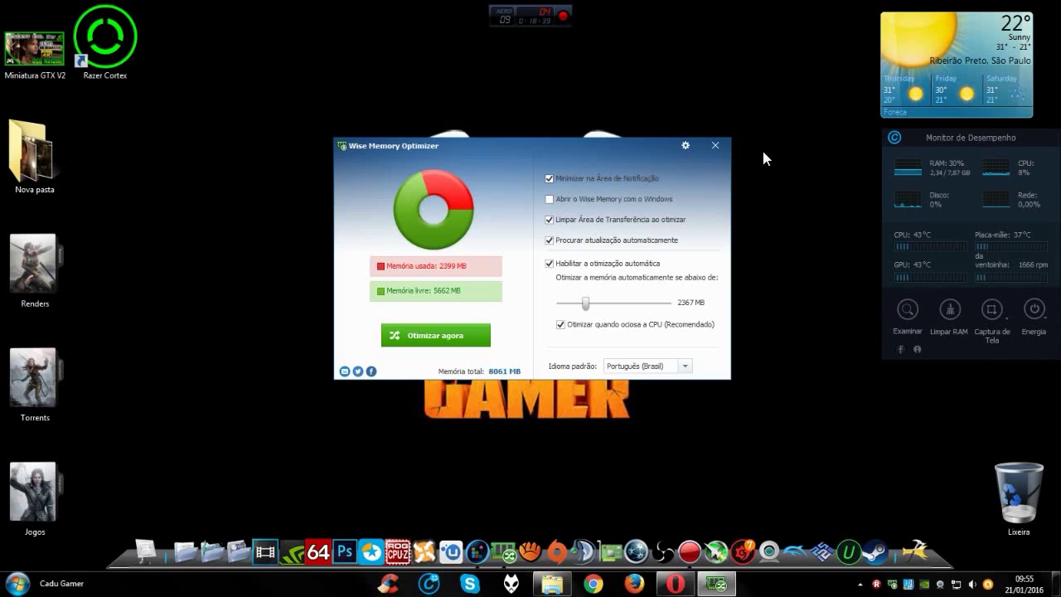
# Reposition the Wise Memory Optimizer window on the desktop and close the Opera browser showing the Razer Cortex page
pyautogui.moveTo(594, 147)
pyautogui.mouseDown()
pyautogui.moveTo(573, 169)
pyautogui.moveTo(582, 162)
pyautogui.mouseUp()
pyautogui.moveTo(496, 159); pyautogui.dragTo(609, 132)
pyautogui.click(676, 583)
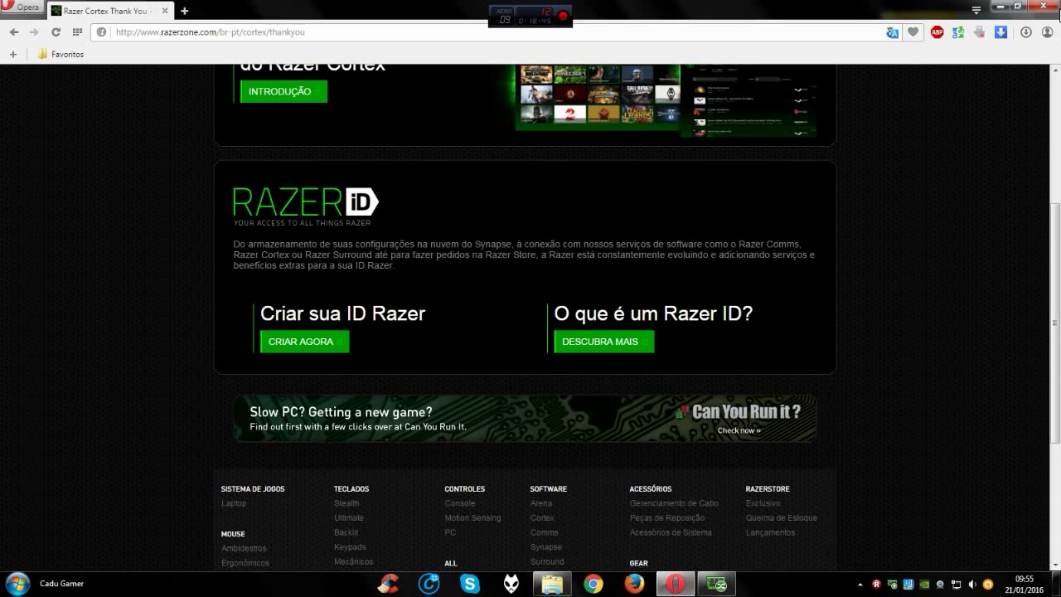
pyautogui.click(1042, 8)
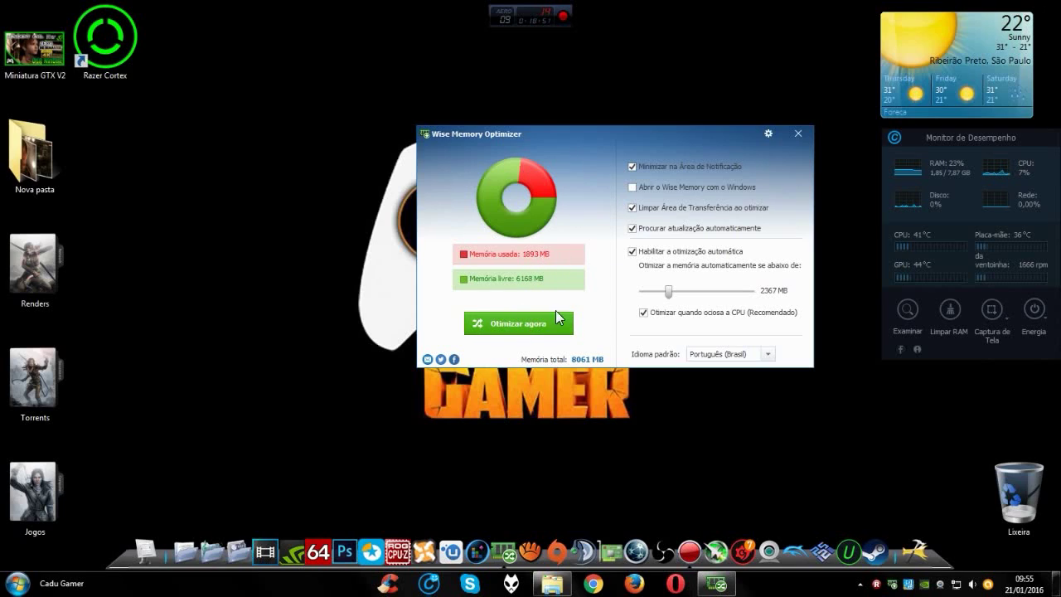
# Run an immediate memory optimization in Wise Memory Optimizer and close its window to the notification area
pyautogui.click(524, 324)
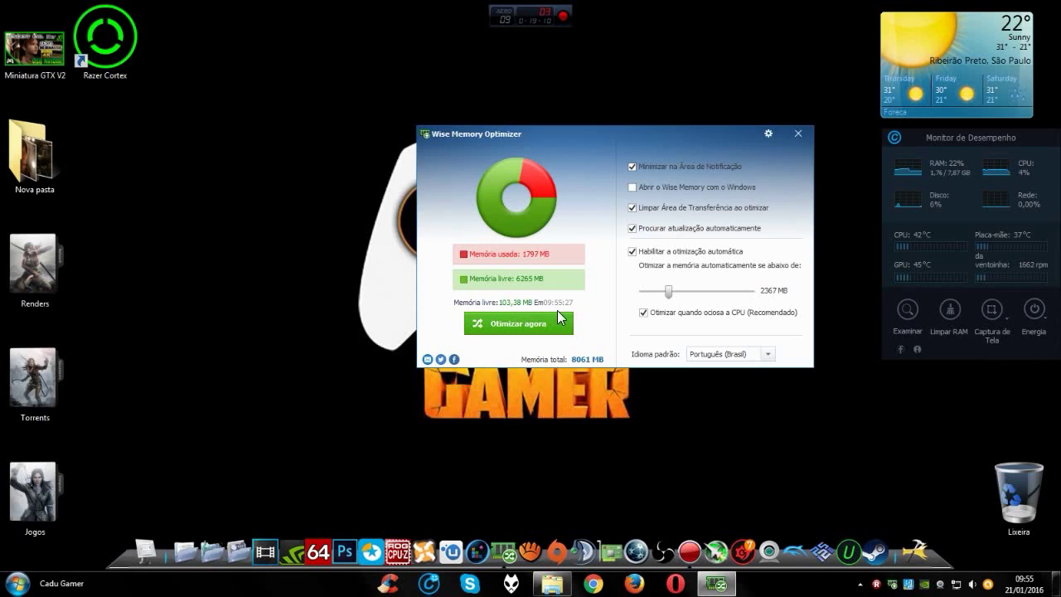
pyautogui.moveTo(678, 137); pyautogui.dragTo(683, 163)
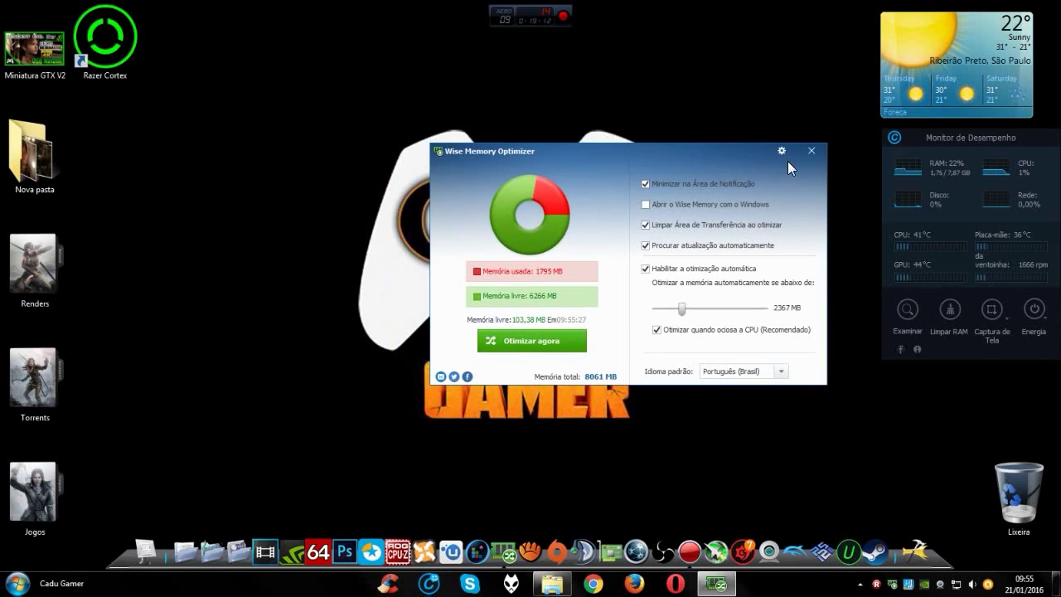
pyautogui.click(814, 156)
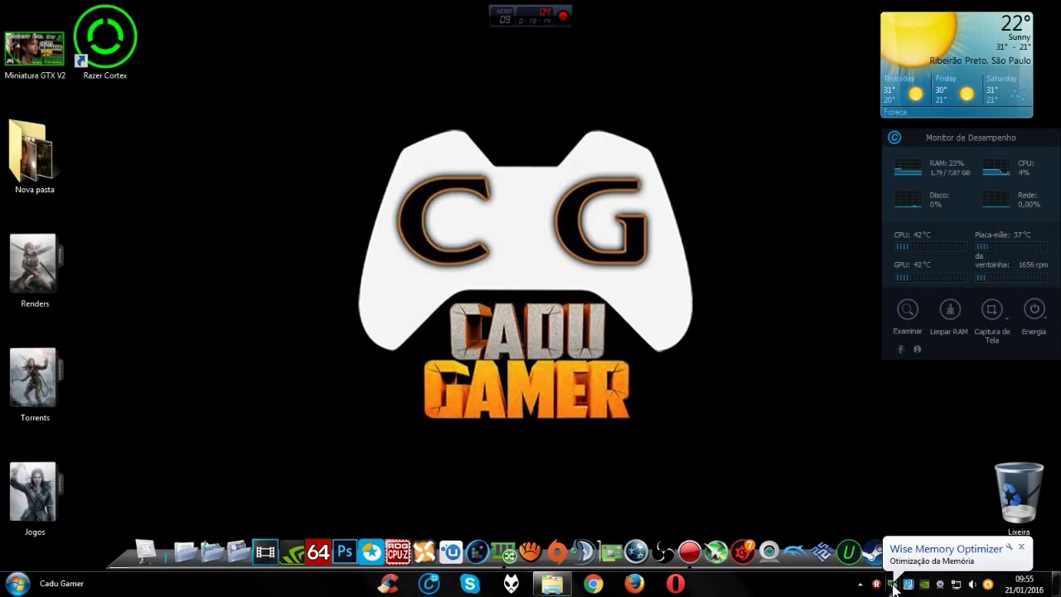
# Open Avast Free Antivirus, review its general and update settings, and close the program
pyautogui.click(859, 583)
pyautogui.moveTo(297, 86); pyautogui.dragTo(850, 521)
pyautogui.moveTo(212, 90); pyautogui.dragTo(845, 434)
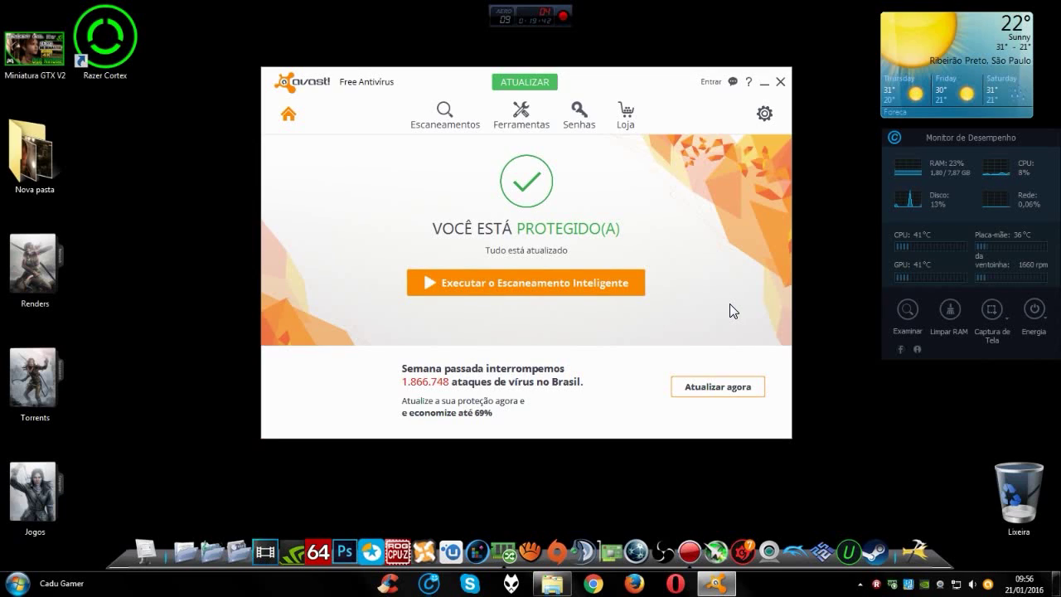
pyautogui.click(763, 114)
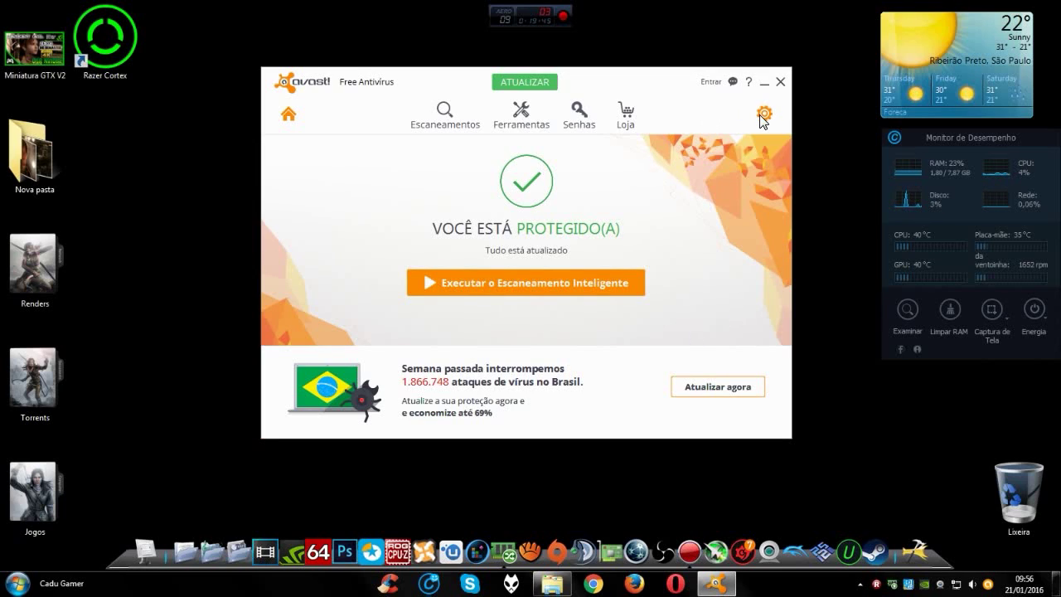
pyautogui.moveTo(614, 100); pyautogui.dragTo(625, 73)
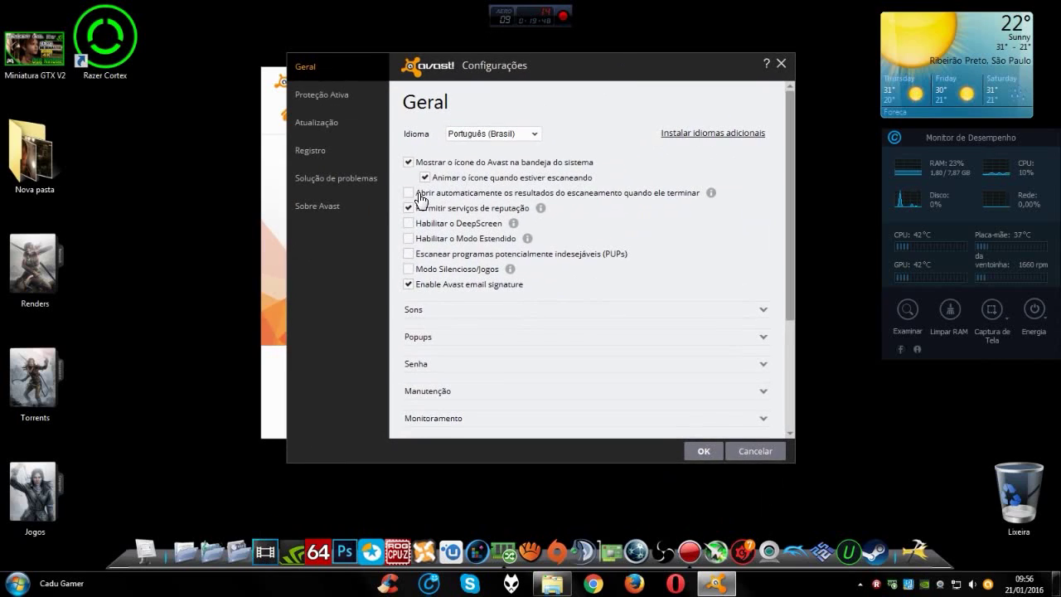
pyautogui.click(324, 125)
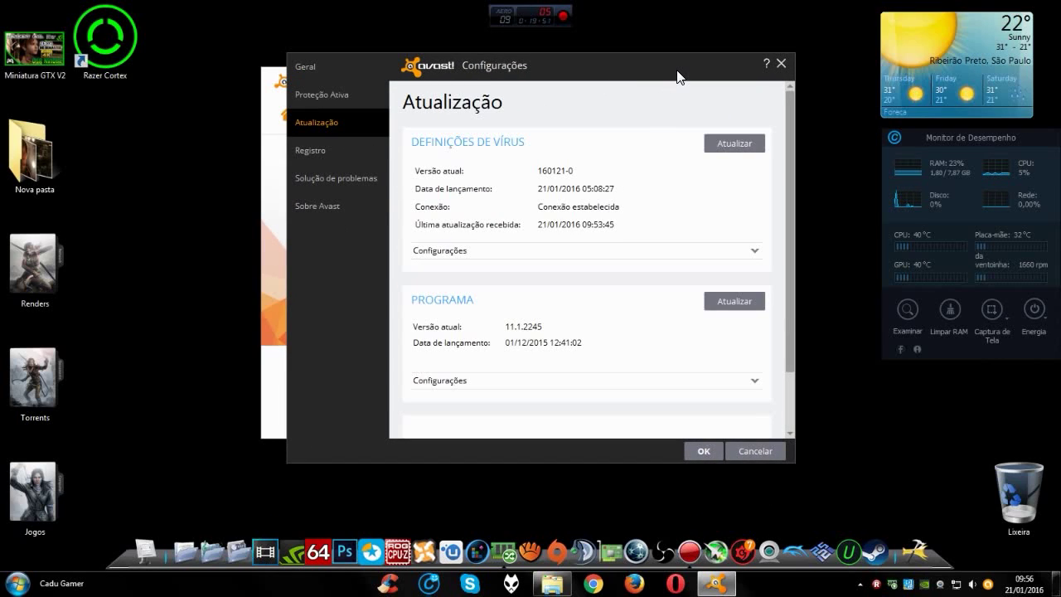
pyautogui.click(693, 452)
pyautogui.click(780, 82)
pyautogui.moveTo(331, 107); pyautogui.dragTo(209, 58)
pyautogui.moveTo(209, 58); pyautogui.dragTo(735, 437)
# Show the properties of the Razer Cortex desktop shortcut and close them
pyautogui.rightClick(131, 56)
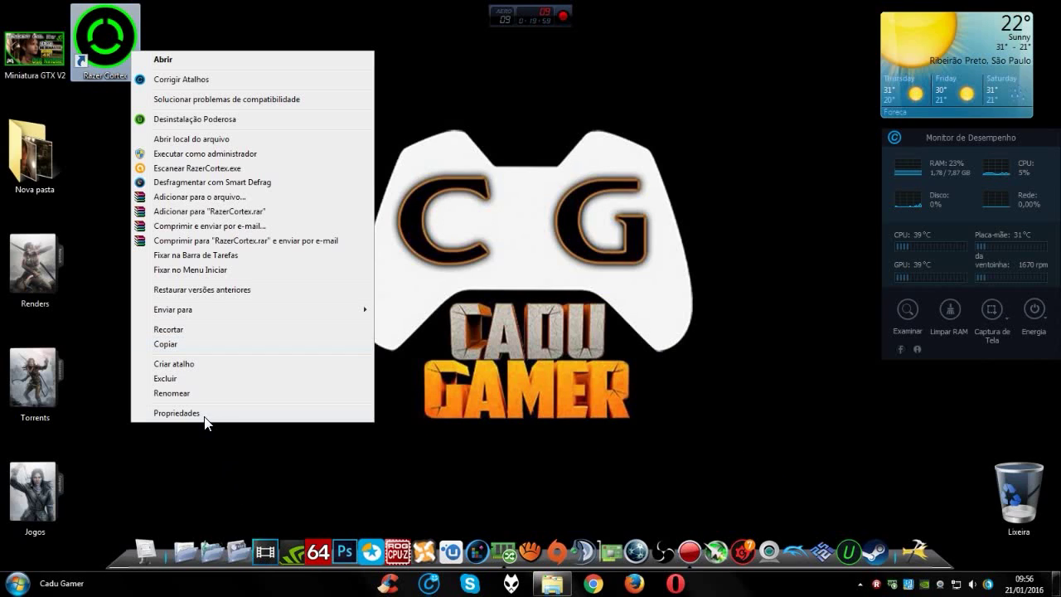
pyautogui.click(207, 421)
pyautogui.click(321, 95)
pyautogui.click(219, 324)
pyautogui.click(345, 386)
pyautogui.click(226, 384)
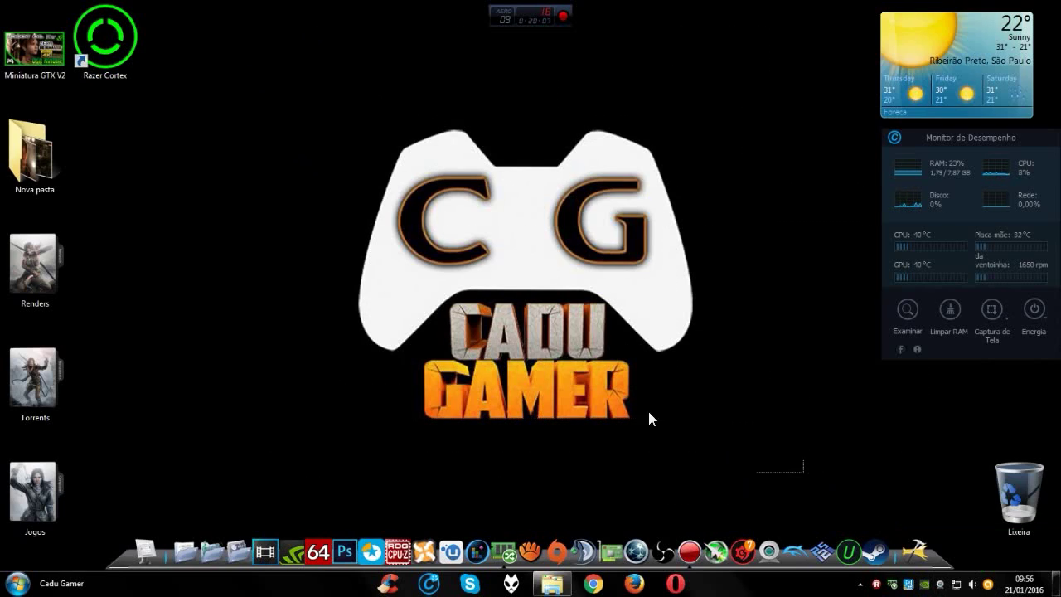
pyautogui.moveTo(269, 39); pyautogui.dragTo(814, 441)
pyautogui.moveTo(707, 445); pyautogui.dragTo(150, 20)
pyautogui.click(876, 586)
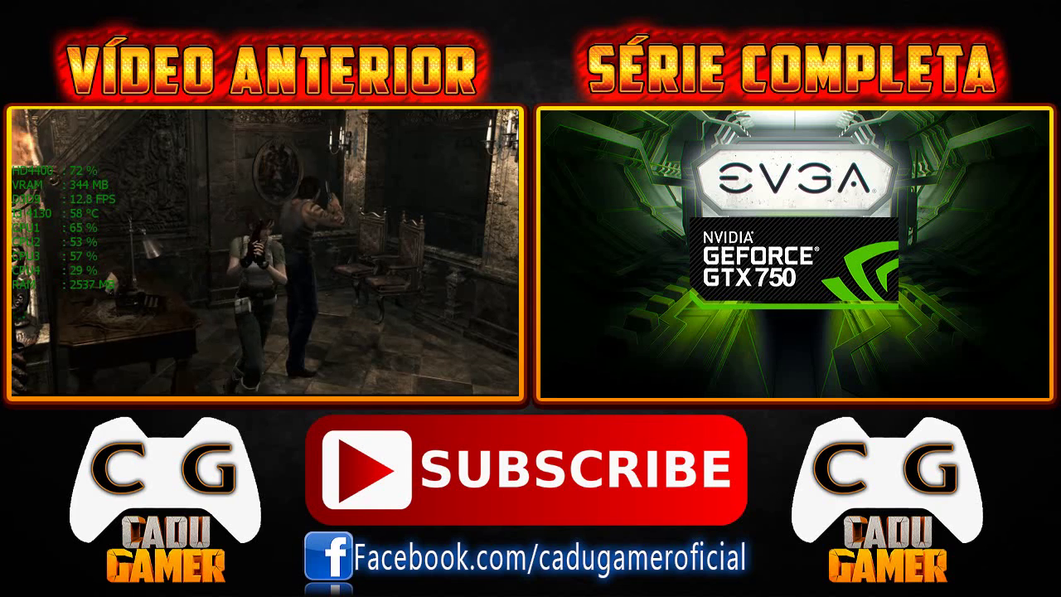